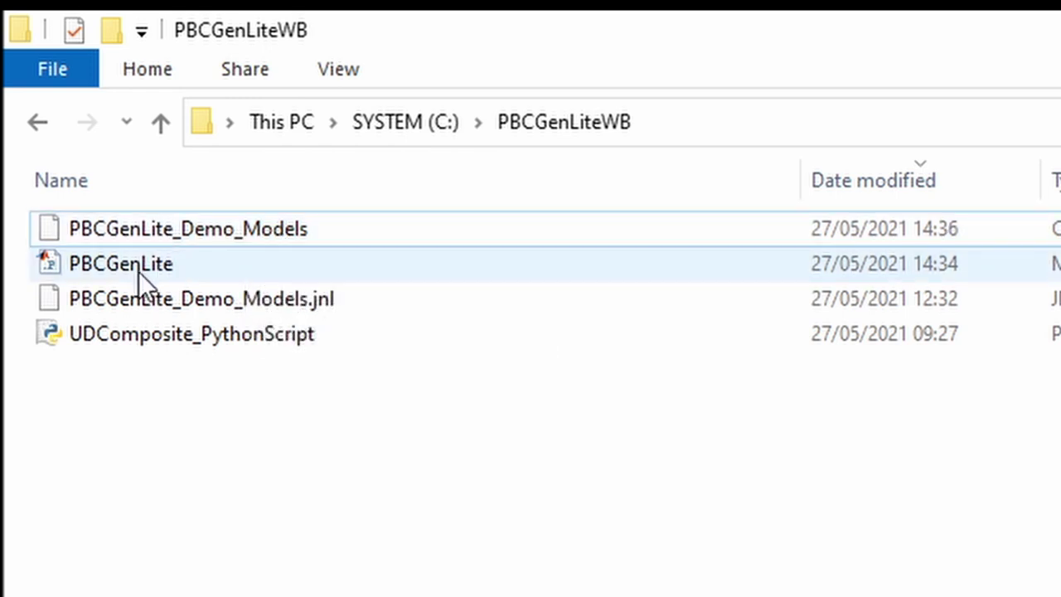
# - Copy the folder path C:\PBCGenLiteWB from File Explorer's address bar
pyautogui.click(139, 271)
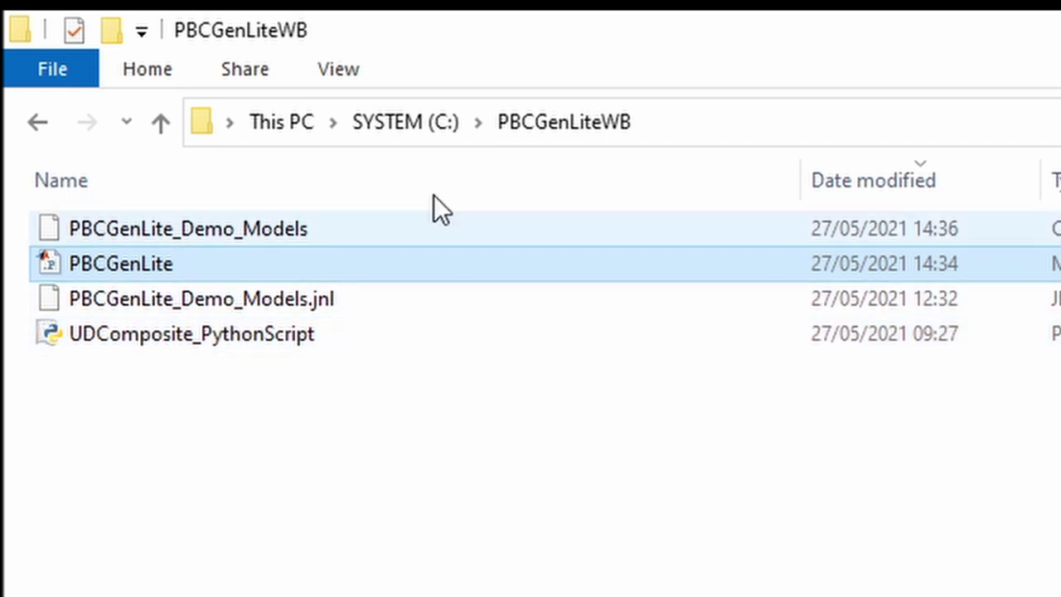
pyautogui.click(673, 116)
pyautogui.hotkey('ctrl', 'c')
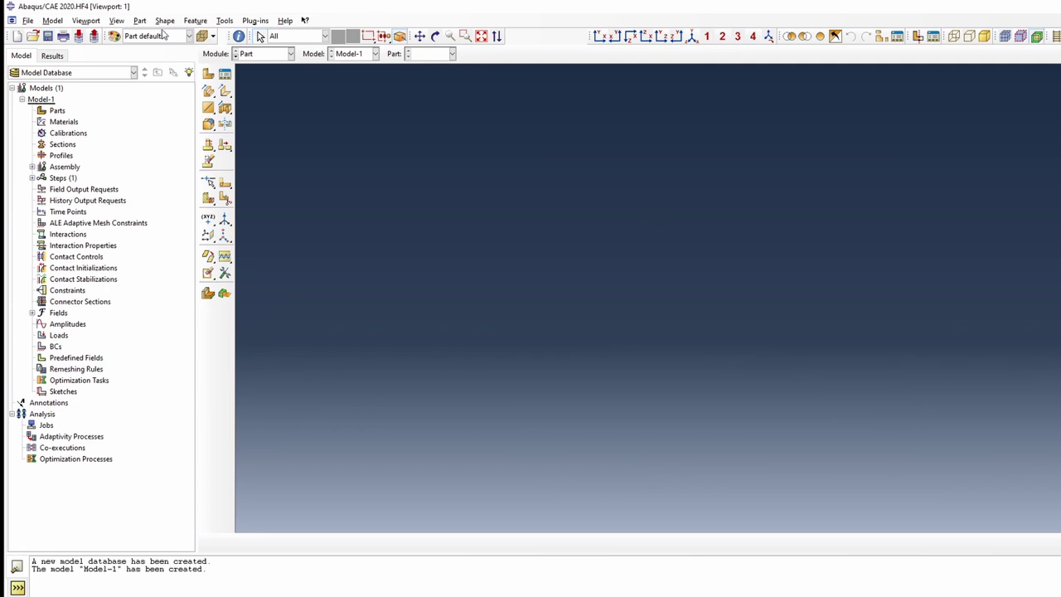
# - Set the work directory to the pasted C:\PBCGenLiteWB path and open PBCGenLite_Demo_Models.cae
pyautogui.click(28, 20)
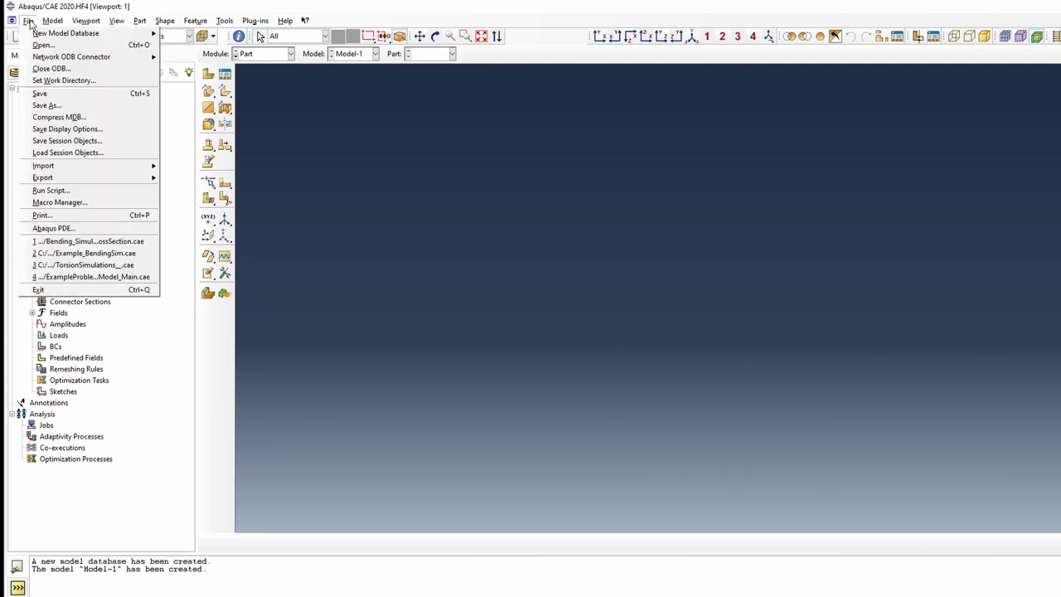
pyautogui.click(64, 81)
pyautogui.hotkey('ctrl', 'v')
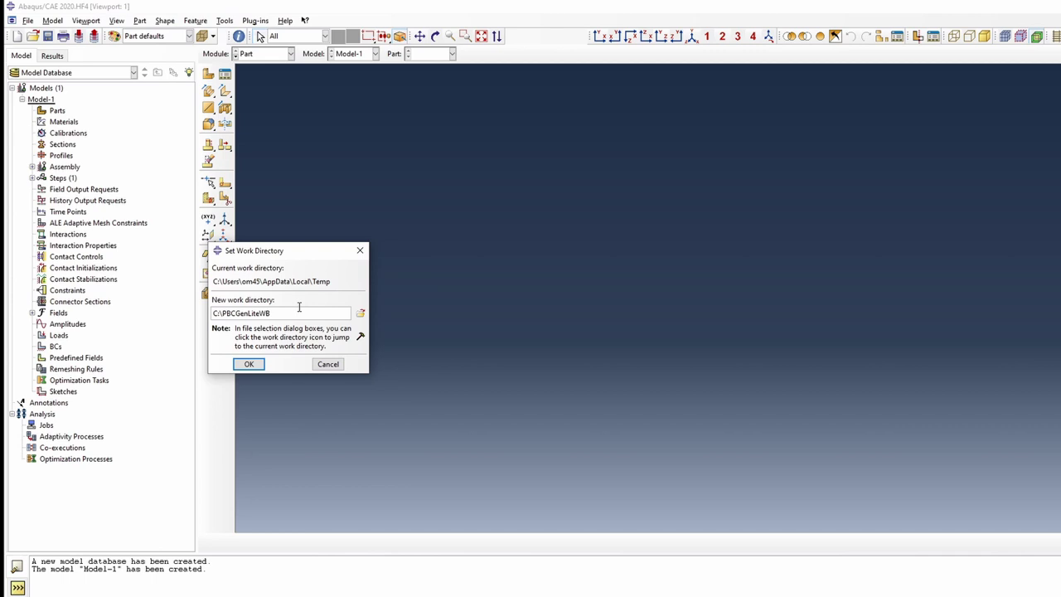
pyautogui.hotkey('ctrl', 'a')
pyautogui.click(250, 366)
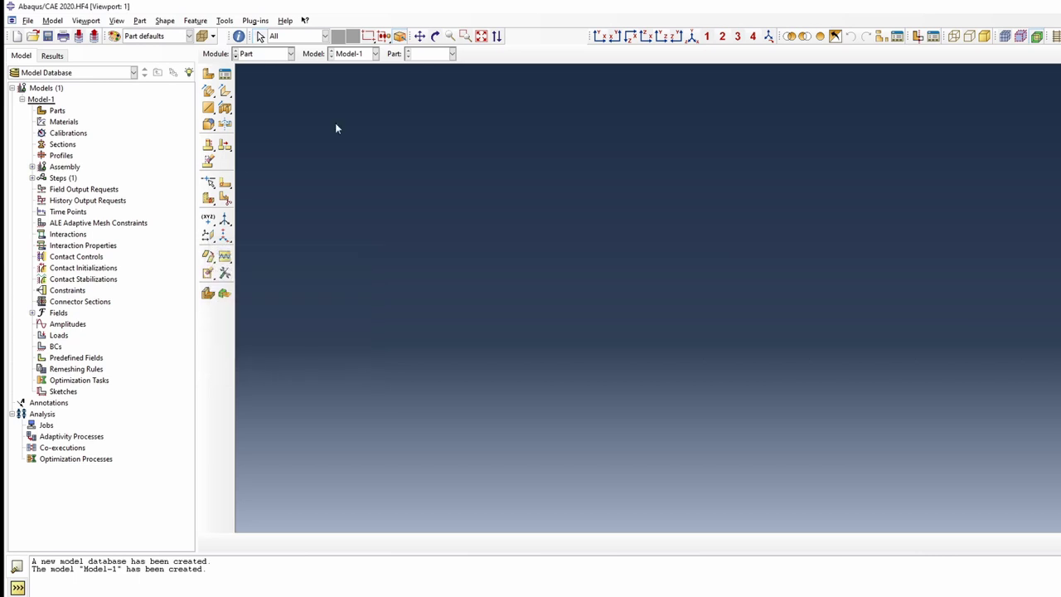
pyautogui.click(34, 37)
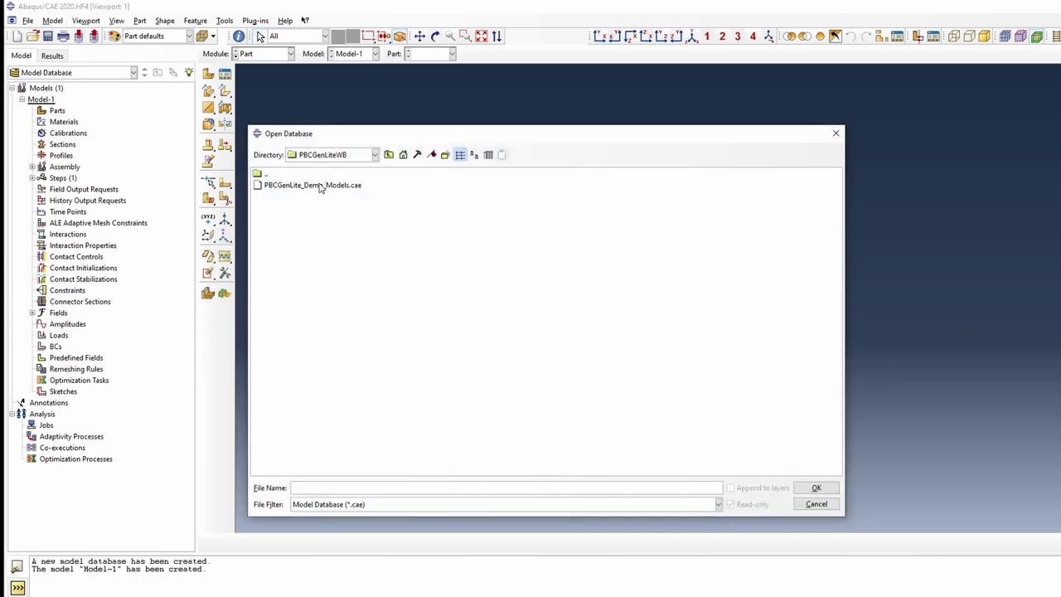
pyautogui.doubleClick(320, 186)
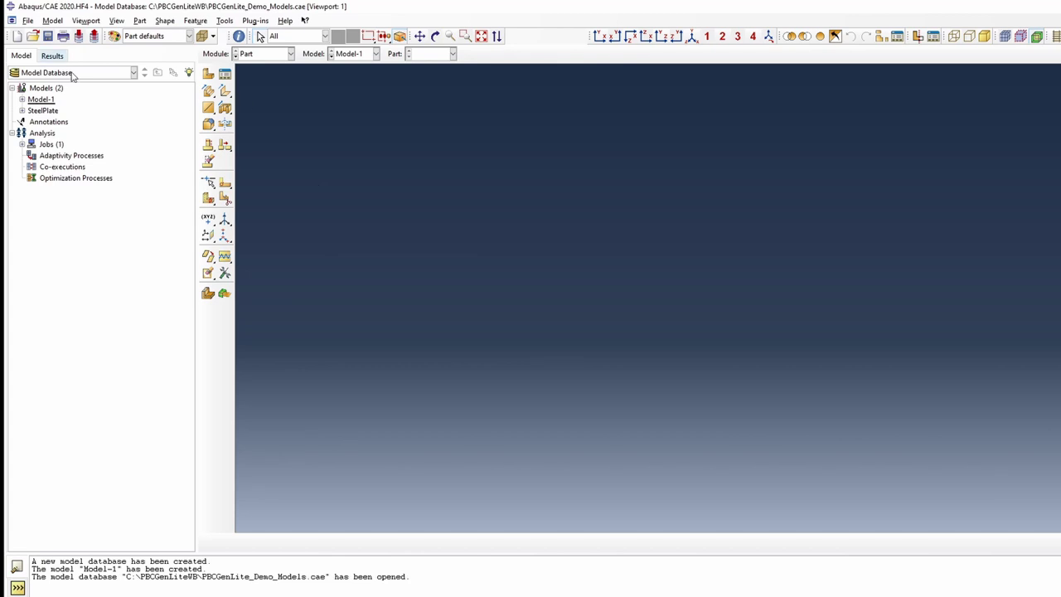
# - Display the SteelPlate part and its steel material, then show its triangular mesh around the five holes
pyautogui.click(22, 111)
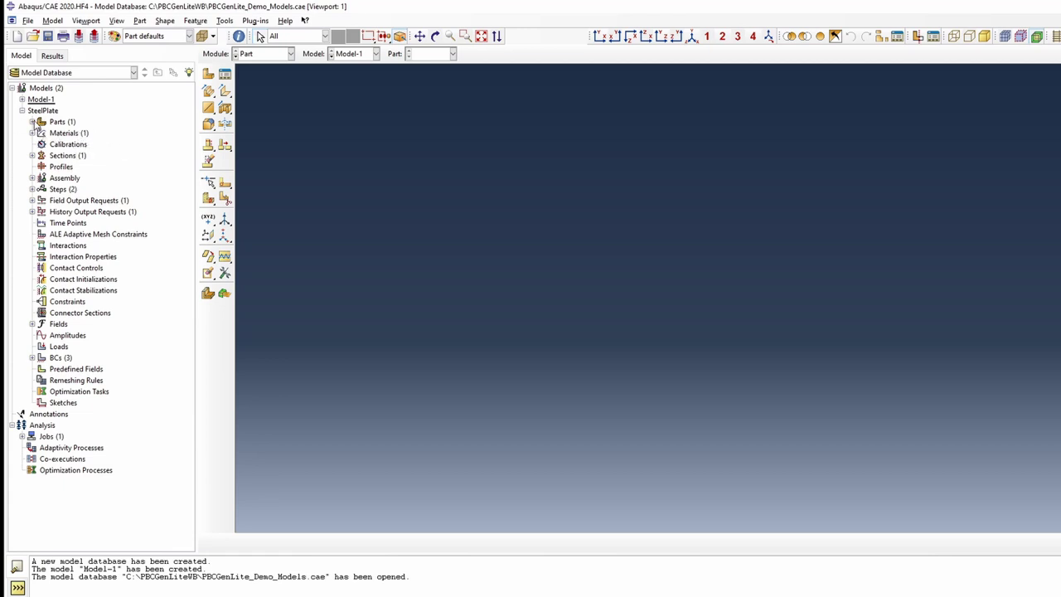
pyautogui.click(32, 122)
pyautogui.doubleClick(50, 134)
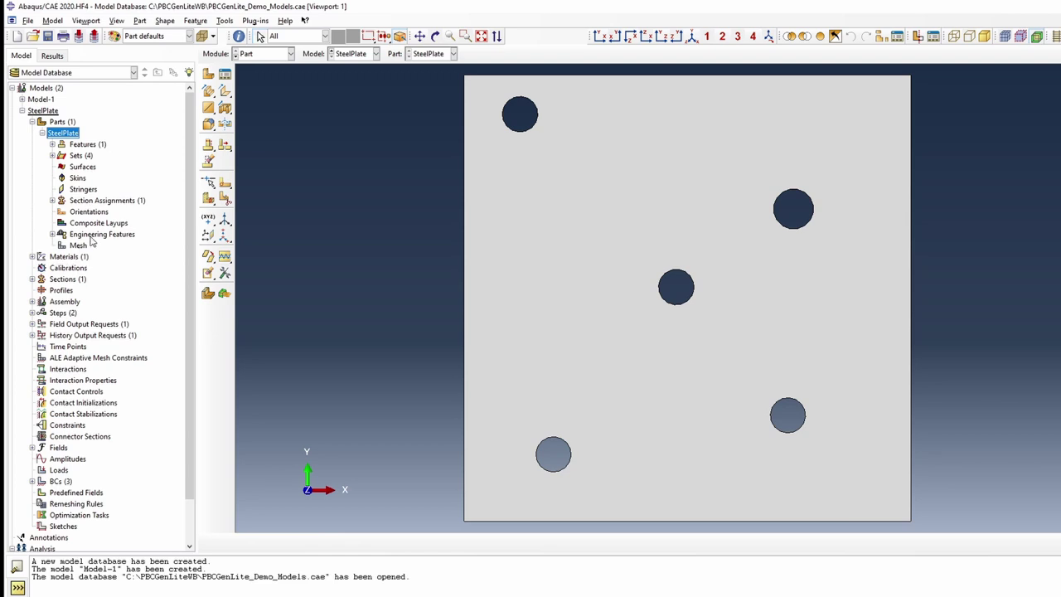
pyautogui.click(33, 257)
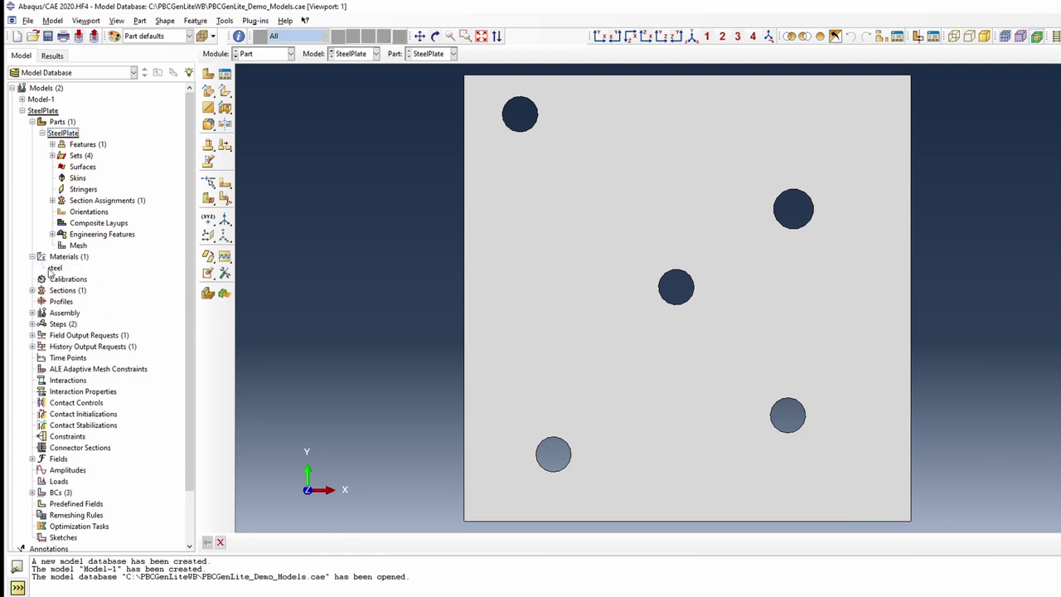
pyautogui.doubleClick(77, 247)
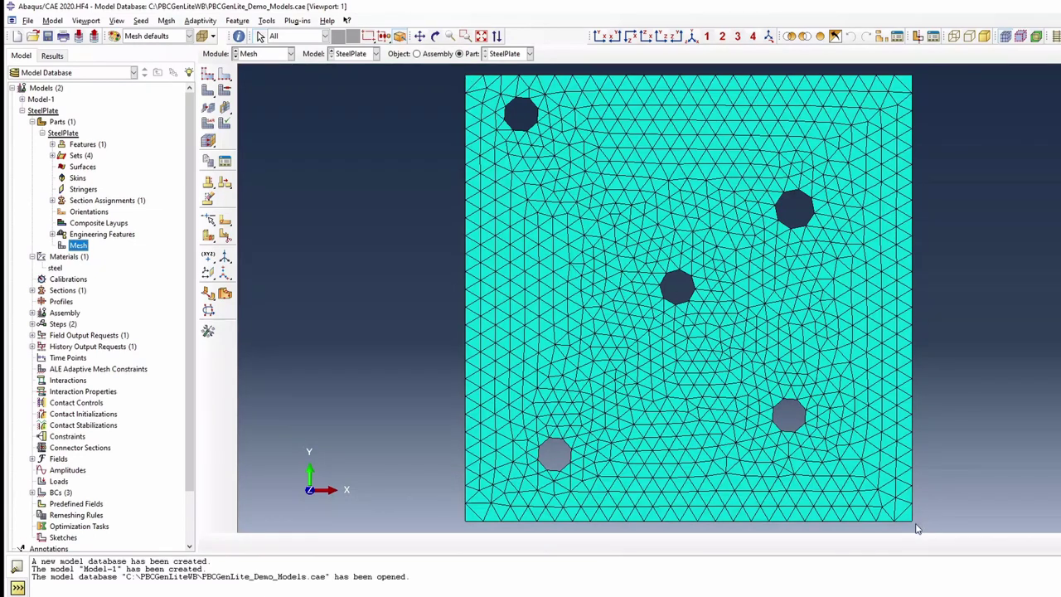
# - Set the SteelPlate global seed size to 2, deleting the old mesh
pyautogui.click(208, 74)
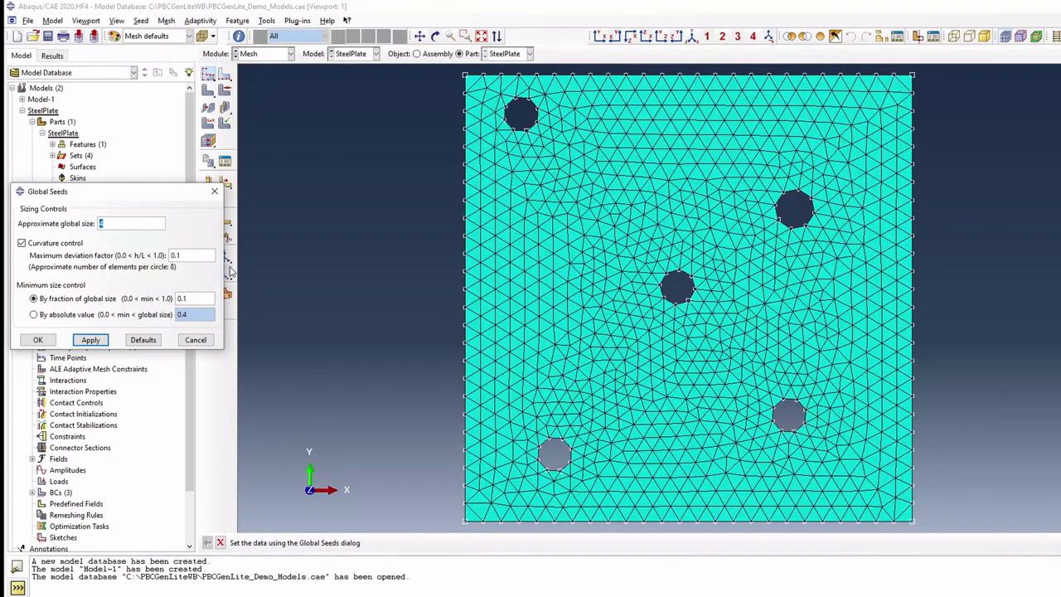
pyautogui.write('2')
pyautogui.click(90, 340)
pyautogui.click(77, 157)
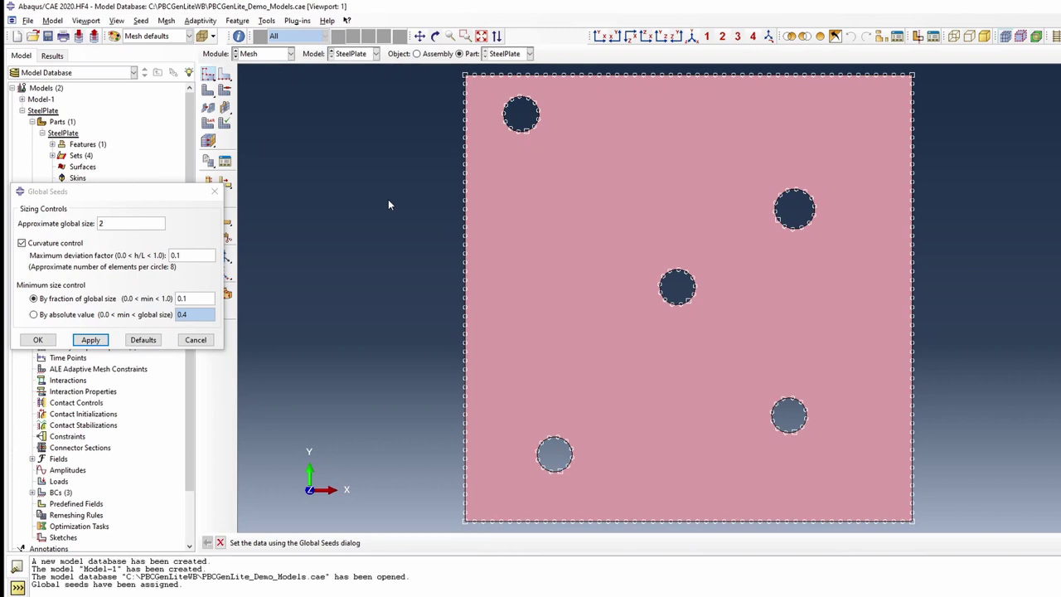
pyautogui.click(37, 340)
# - Assign free Tri mesh controls to the plate face and generate the 5088-element mesh
pyautogui.click(224, 90)
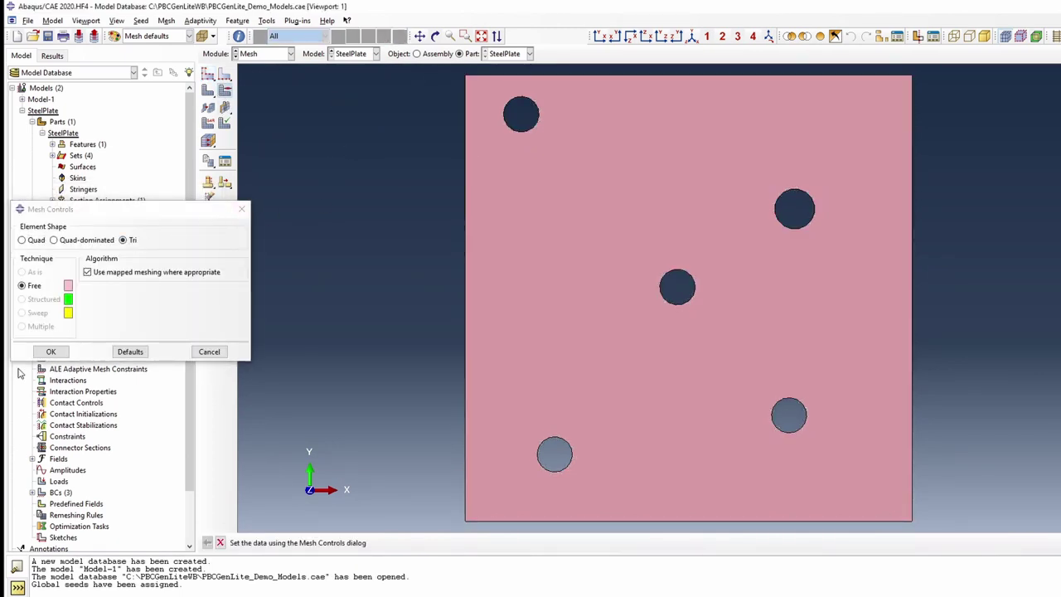
pyautogui.click(51, 352)
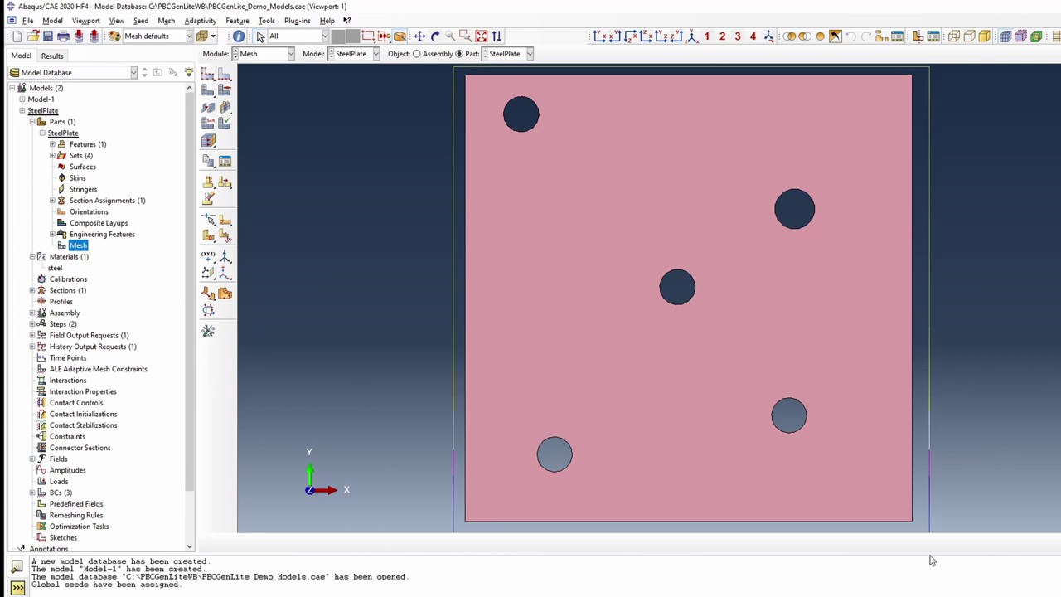
pyautogui.click(543, 354)
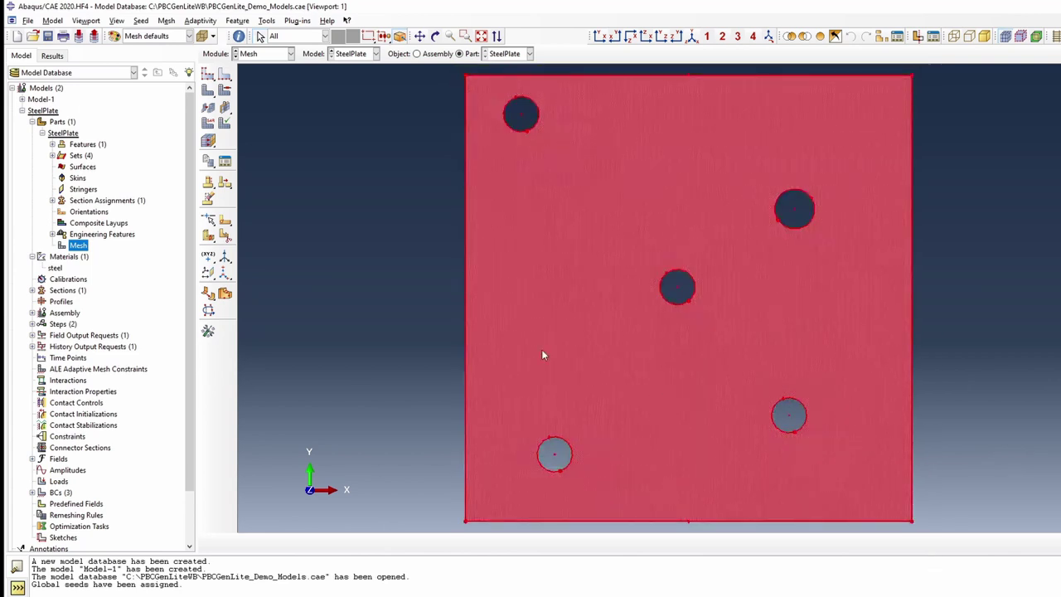
pyautogui.click(225, 89)
pyautogui.click(49, 351)
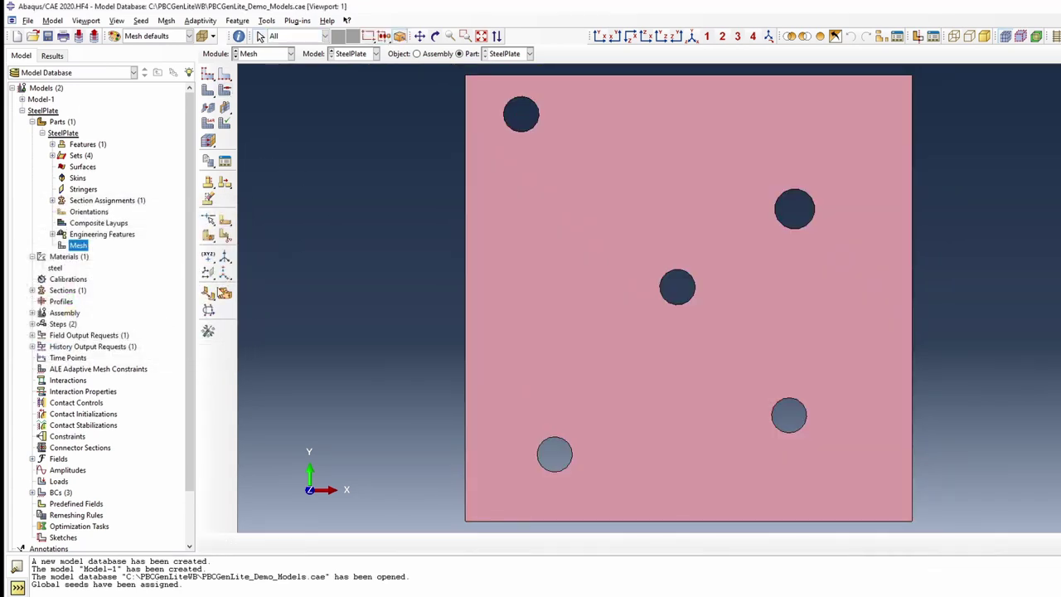
pyautogui.click(208, 89)
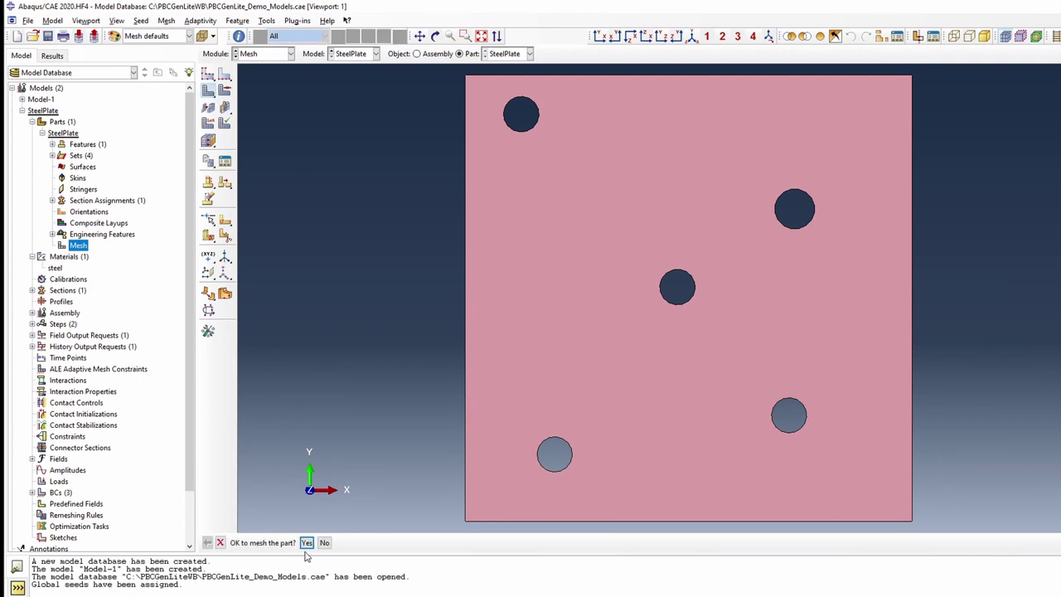
pyautogui.click(307, 543)
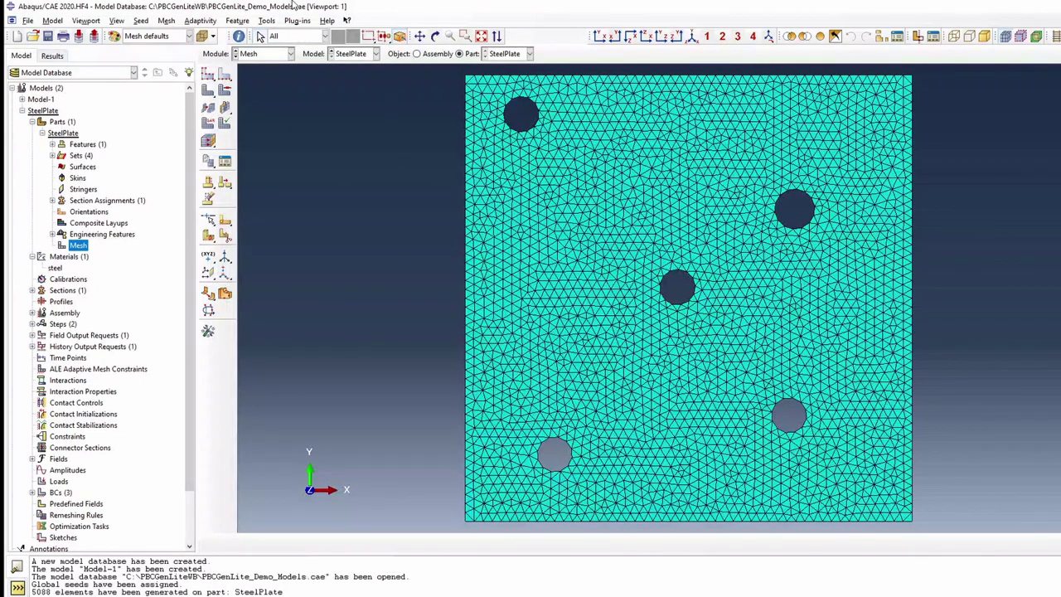
# - Query the whole part's mesh statistics and highlight the 2672 total nodes in the message area
pyautogui.click(239, 36)
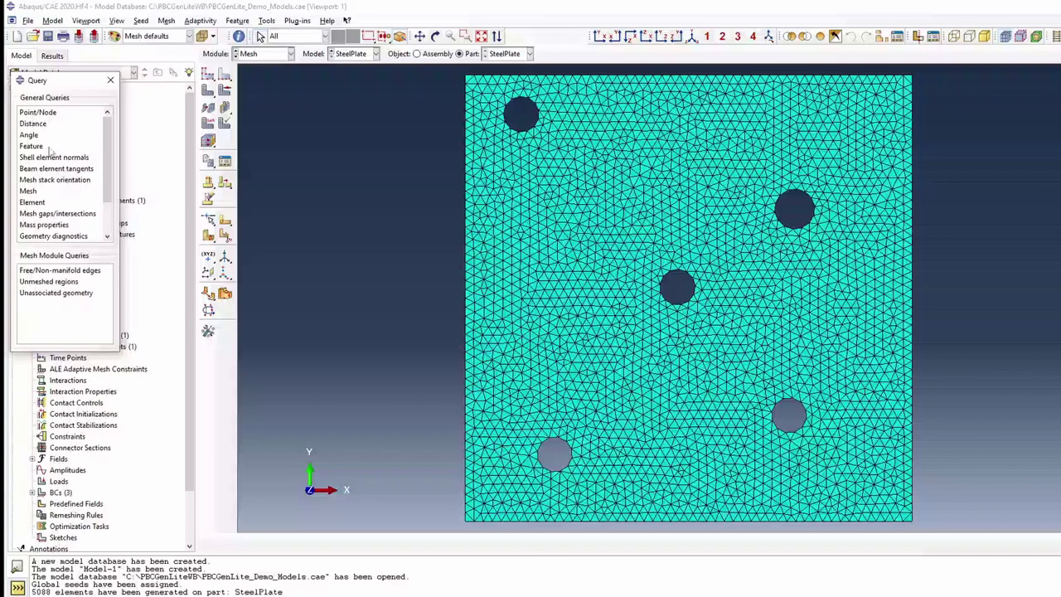
pyautogui.click(28, 191)
pyautogui.click(428, 544)
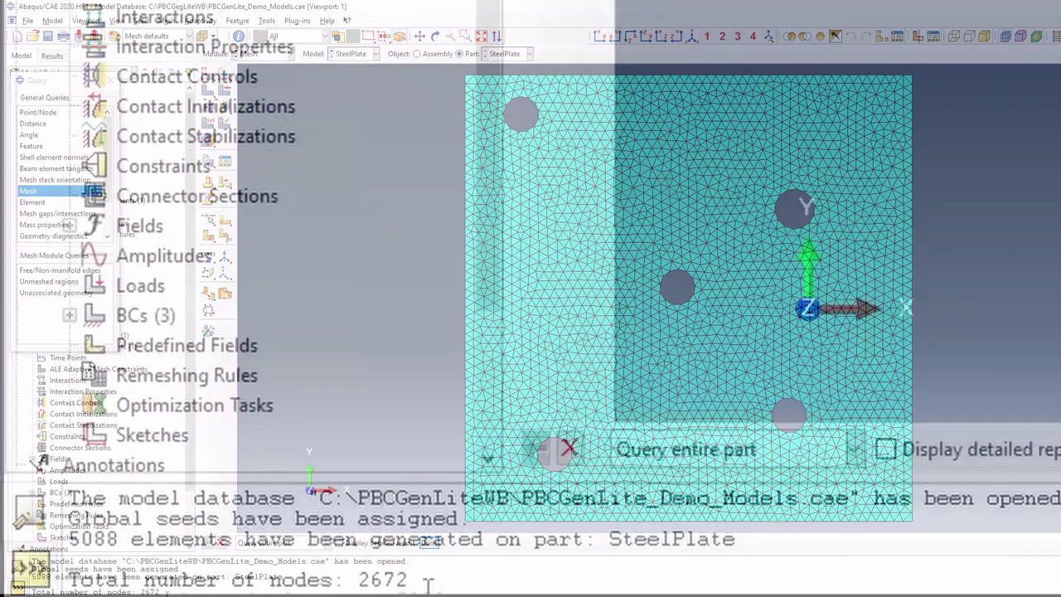
pyautogui.doubleClick(143, 592)
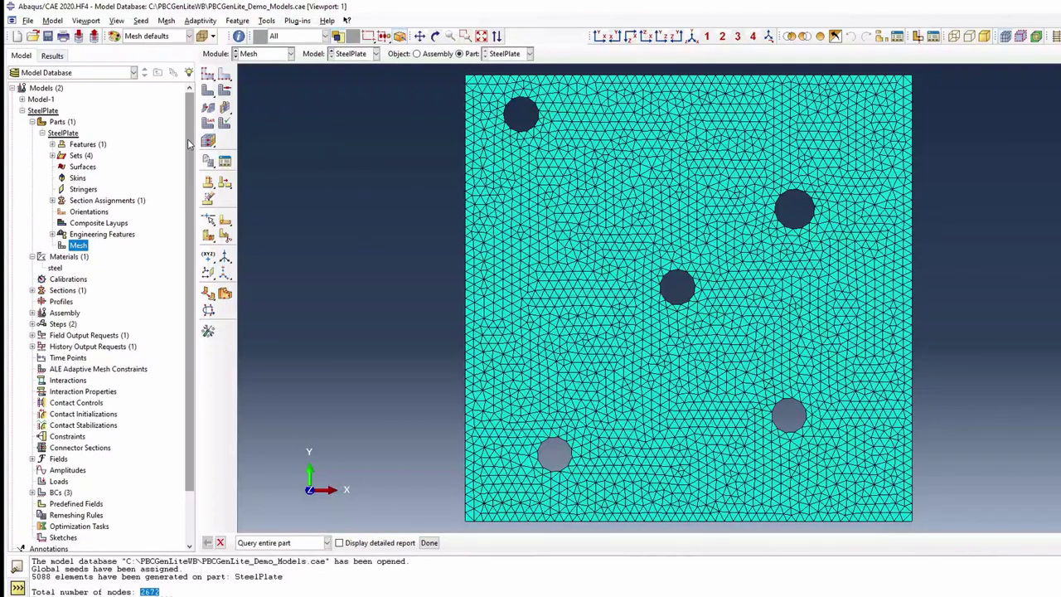
# - Review the XBackRoller, YBaseRoller and XTens boundary conditions, closing their editors with OK
pyautogui.click(32, 493)
pyautogui.click(32, 324)
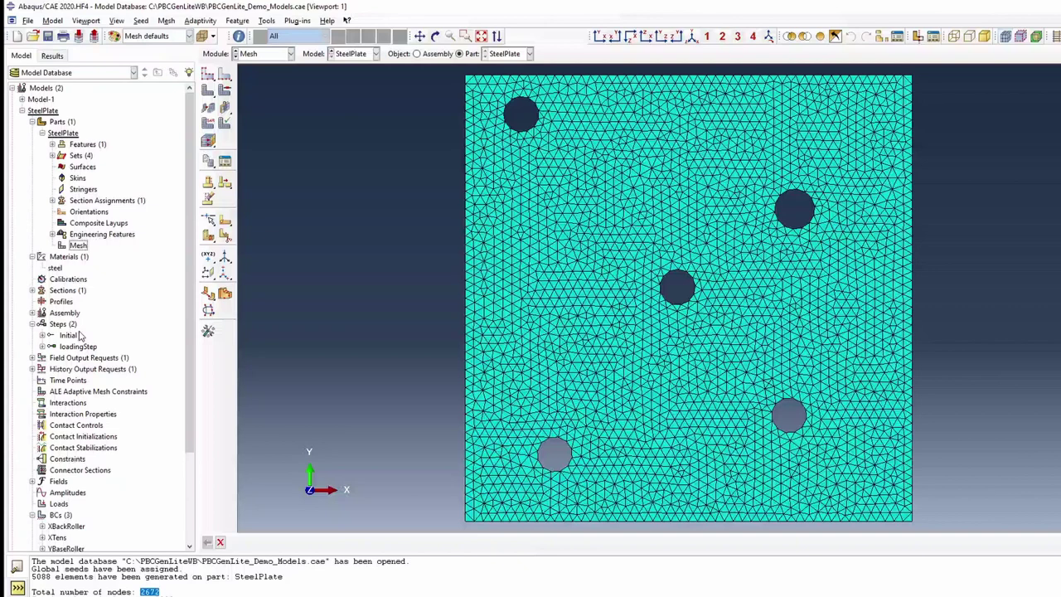
pyautogui.scroll(-4, 126, 425)
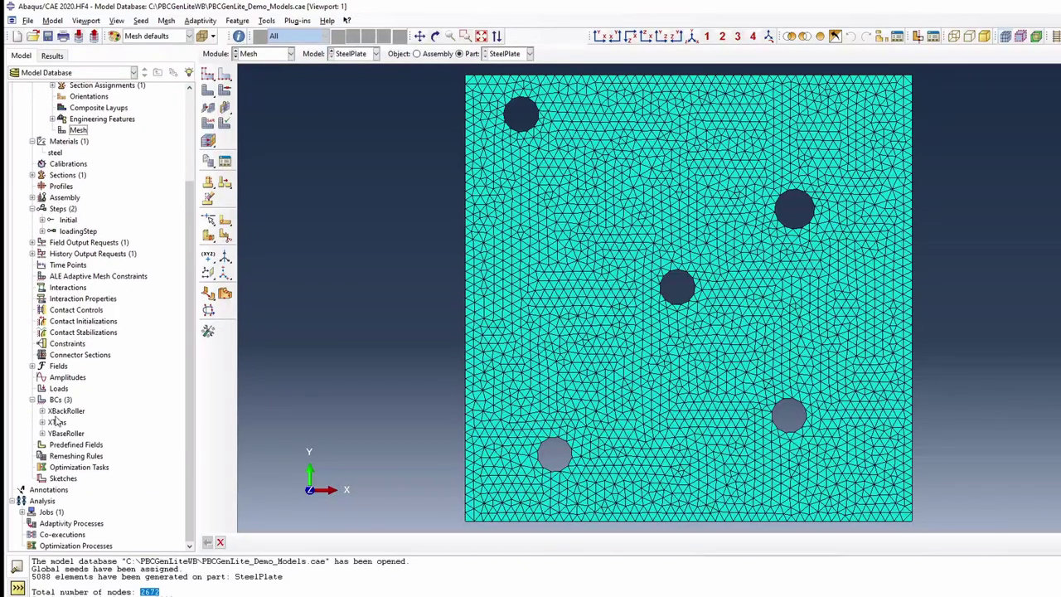
pyautogui.doubleClick(66, 411)
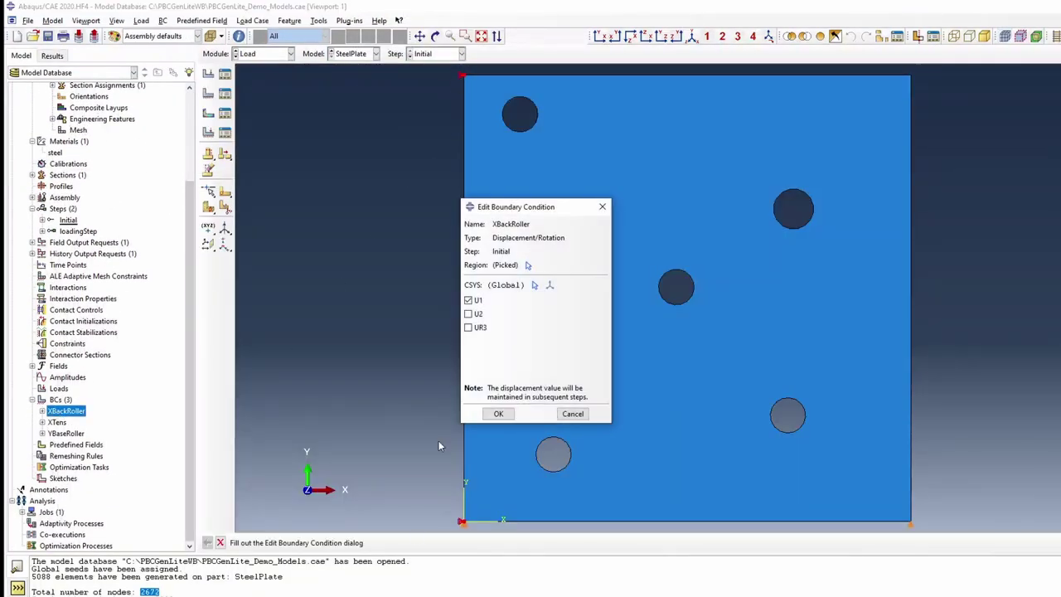
pyautogui.click(498, 414)
pyautogui.doubleClick(66, 433)
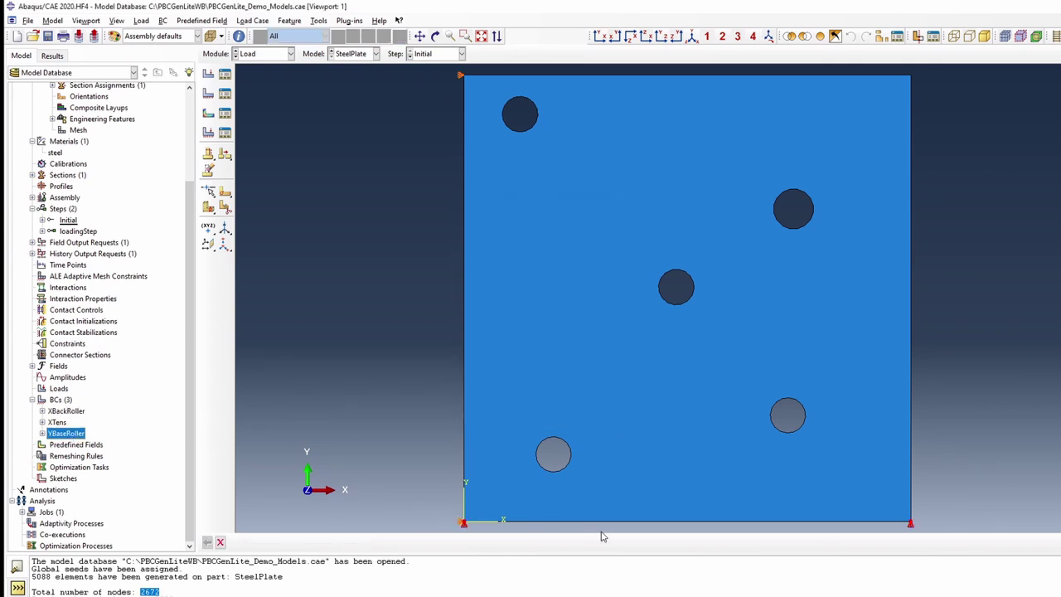
pyautogui.doubleClick(57, 422)
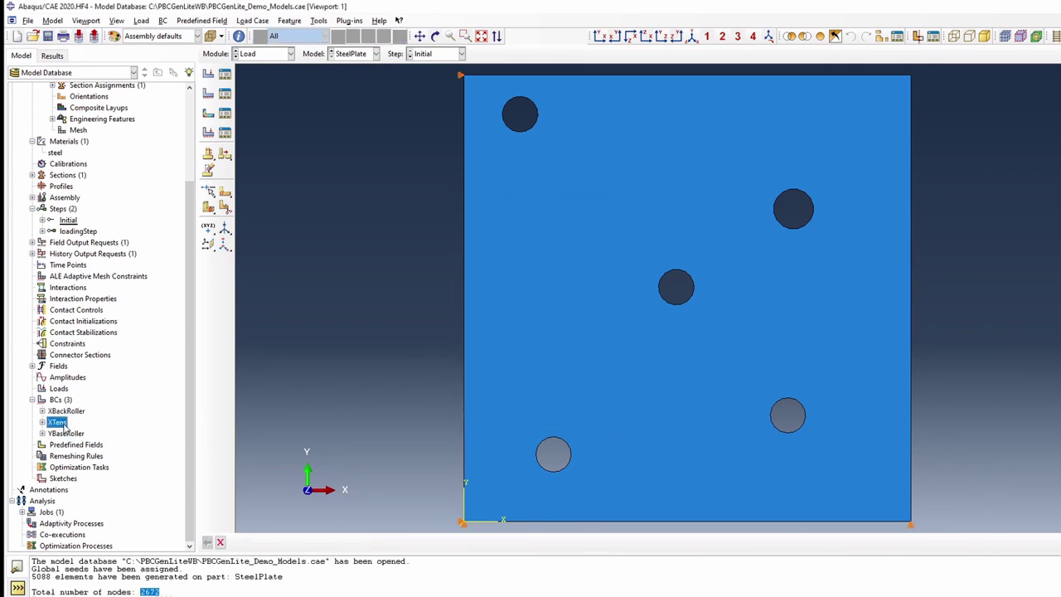
pyautogui.click(499, 414)
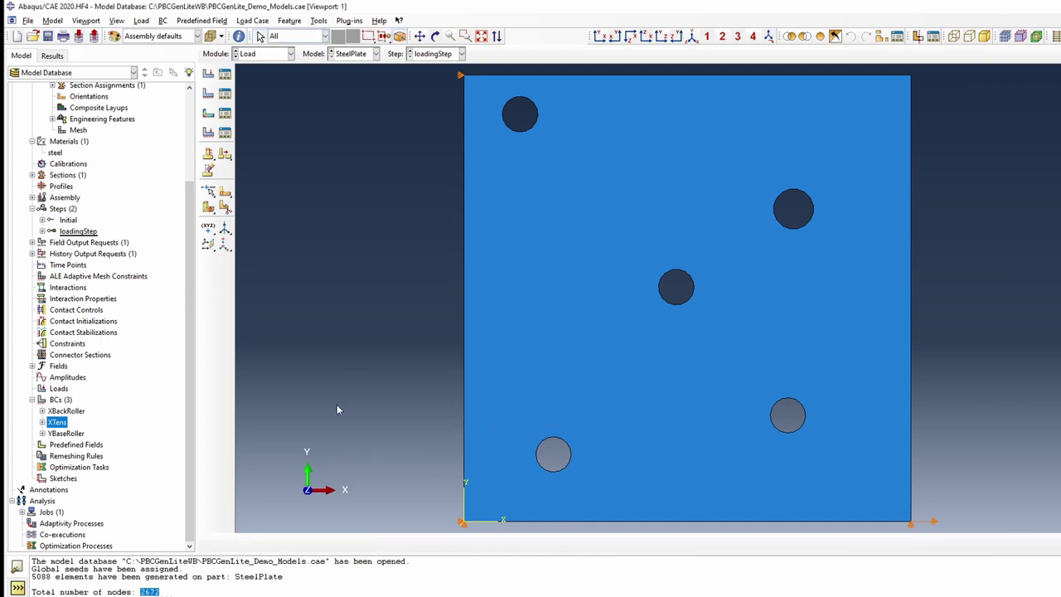
# - Write the input file for the SteelPlateHoles job
pyautogui.click(22, 512)
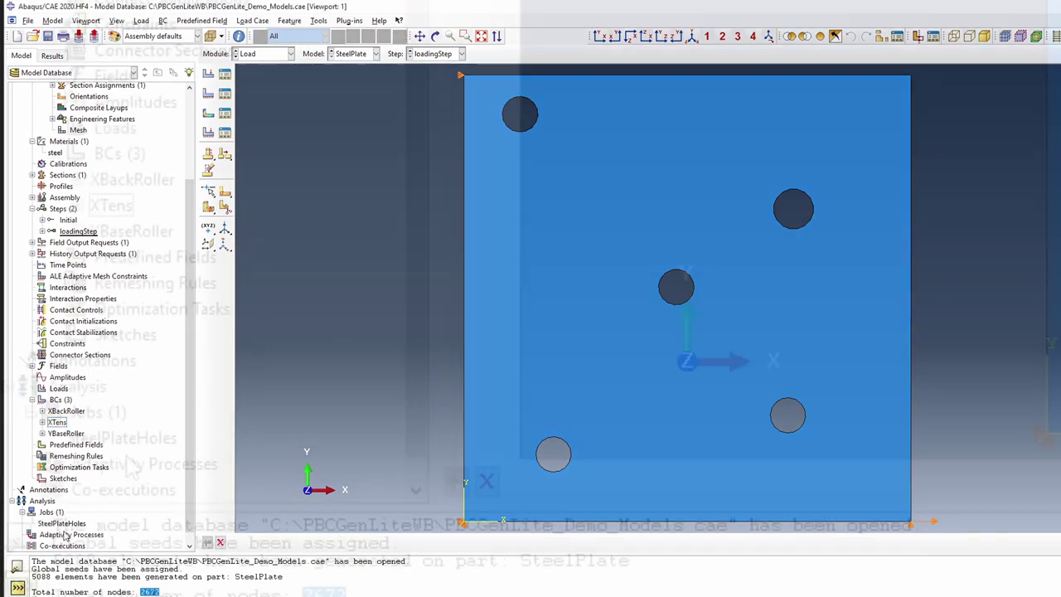
pyautogui.click(60, 524)
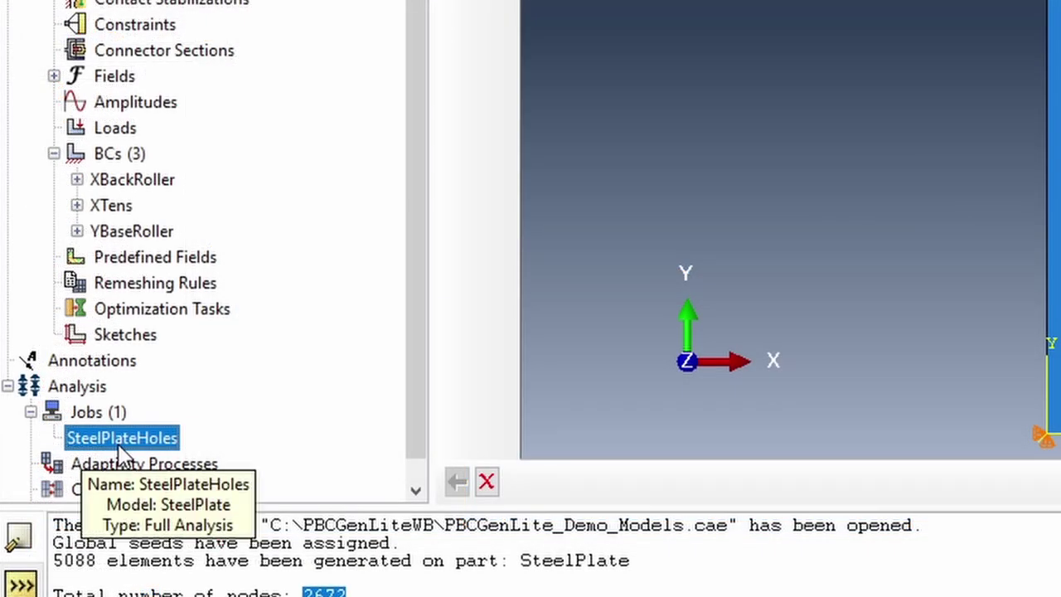
pyautogui.rightClick(118, 448)
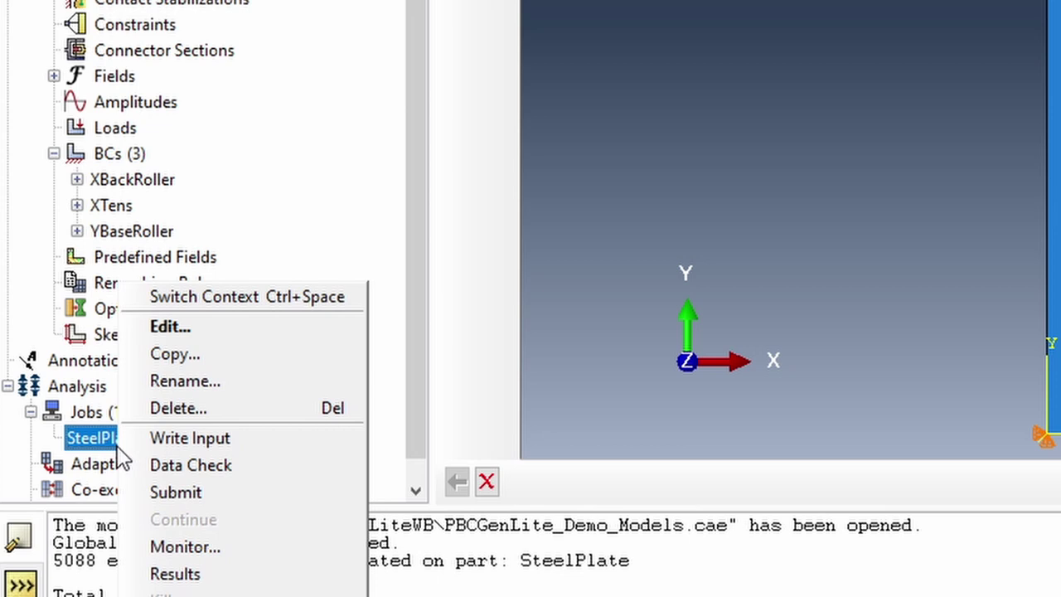
pyautogui.click(159, 440)
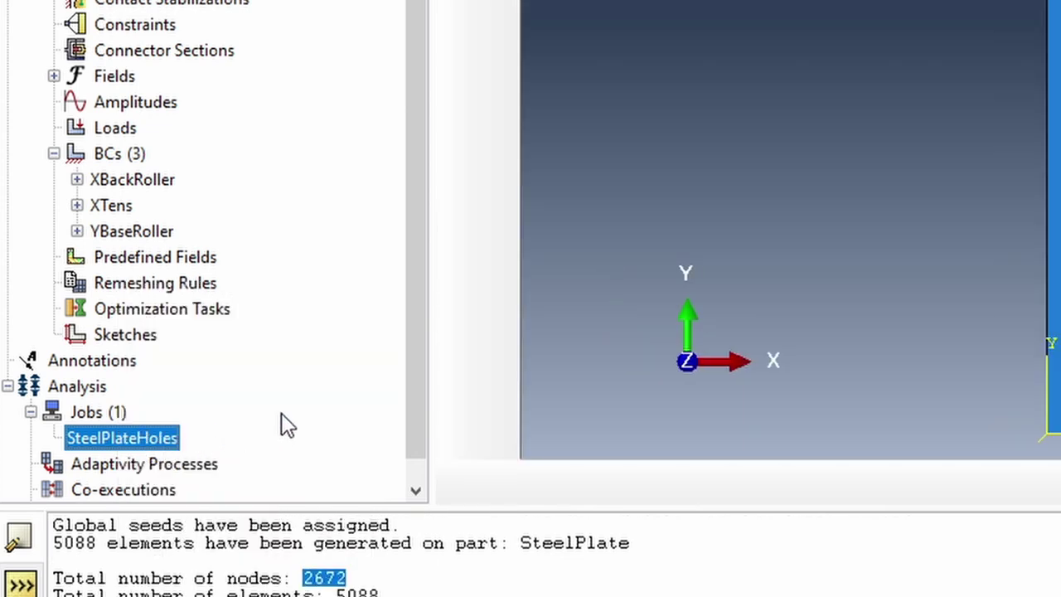
pyautogui.rightClick(147, 448)
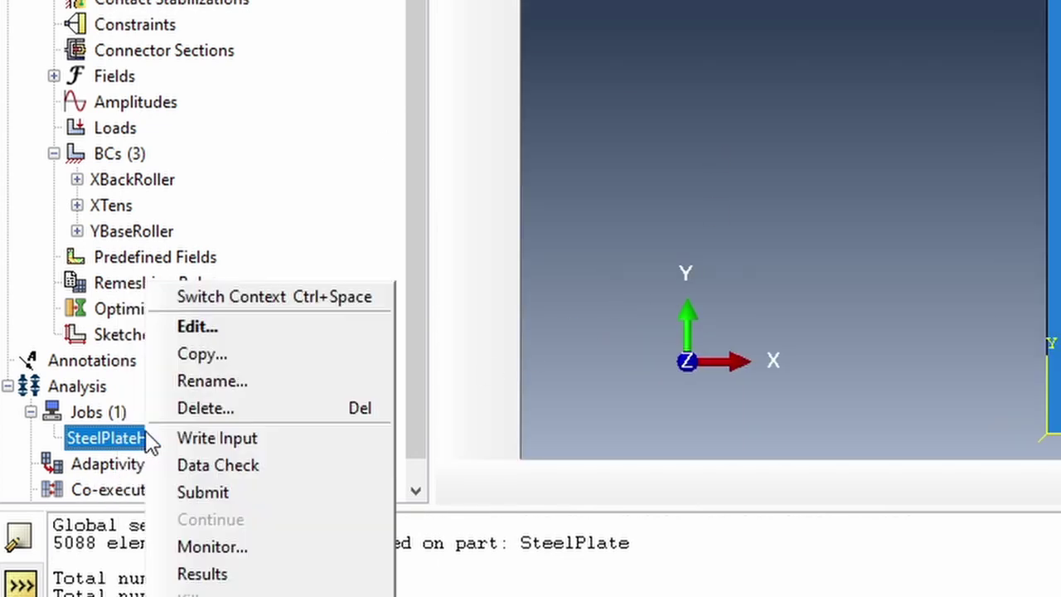
pyautogui.click(843, 199)
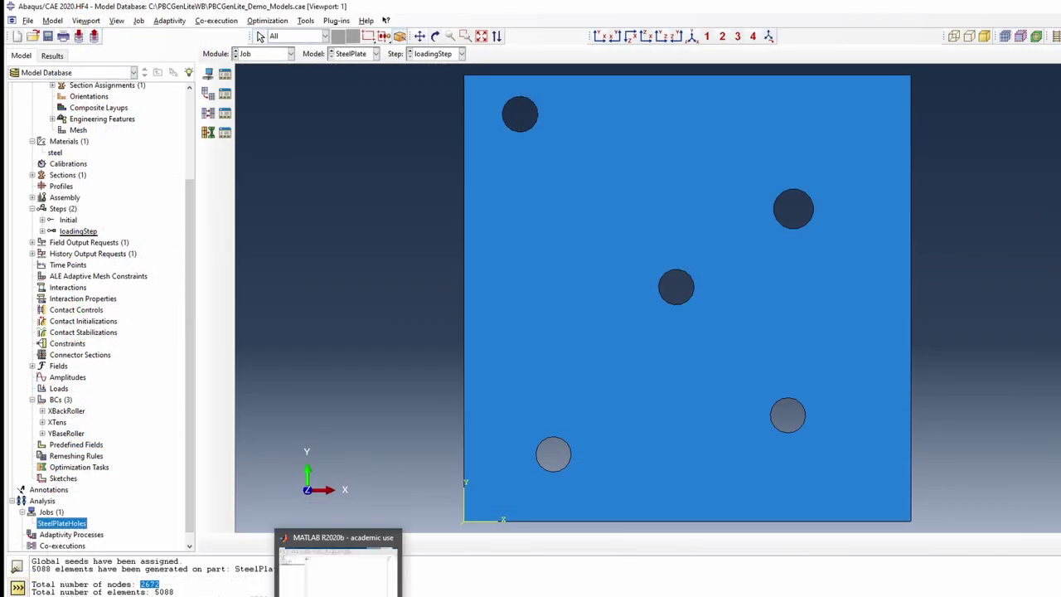
# - In MATLAB, run PBCGenLite.p with SteelPlateHoles.inp as the input file
pyautogui.click(336, 568)
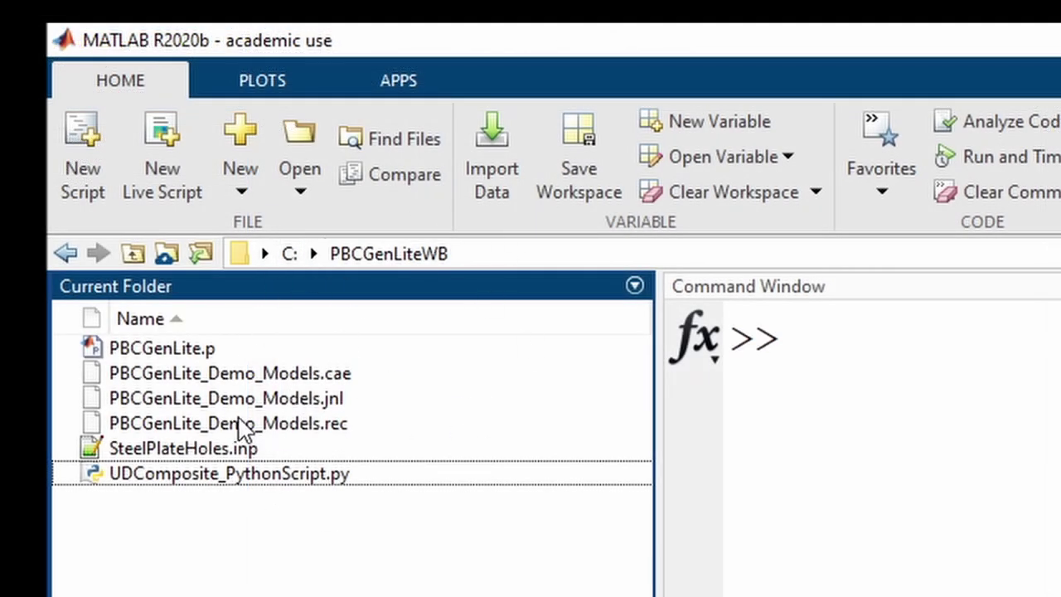
pyautogui.click(200, 446)
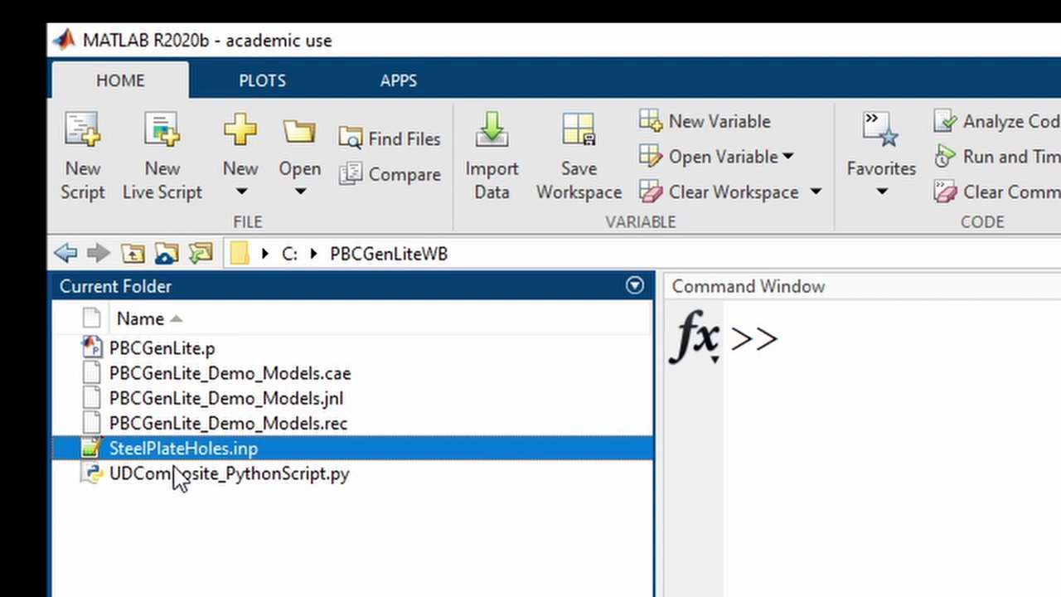
pyautogui.click(226, 489)
pyautogui.click(220, 456)
pyautogui.click(197, 353)
pyautogui.click(202, 448)
pyautogui.rightClick(206, 352)
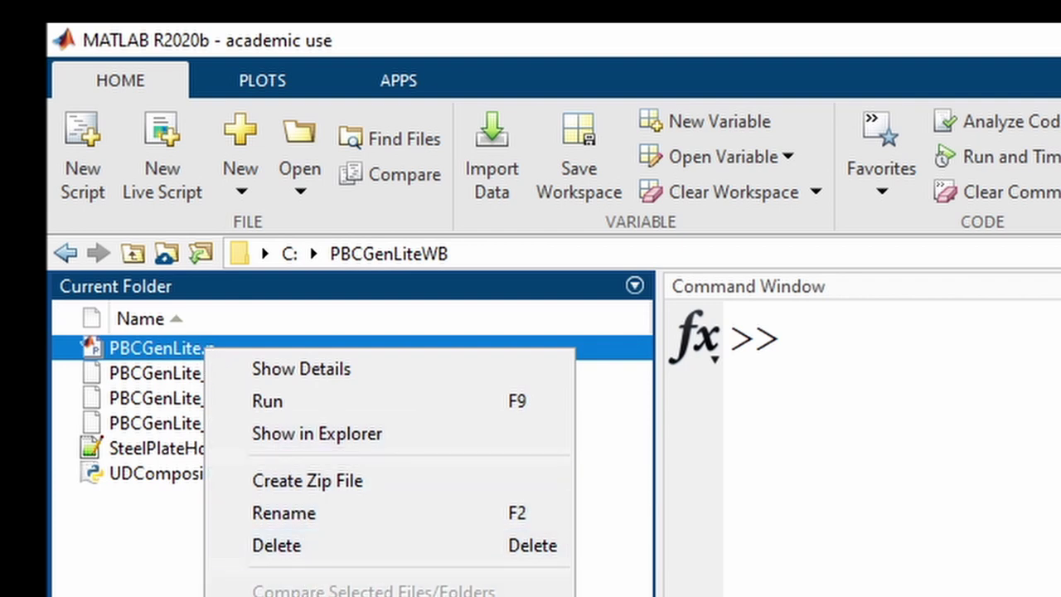
pyautogui.click(287, 405)
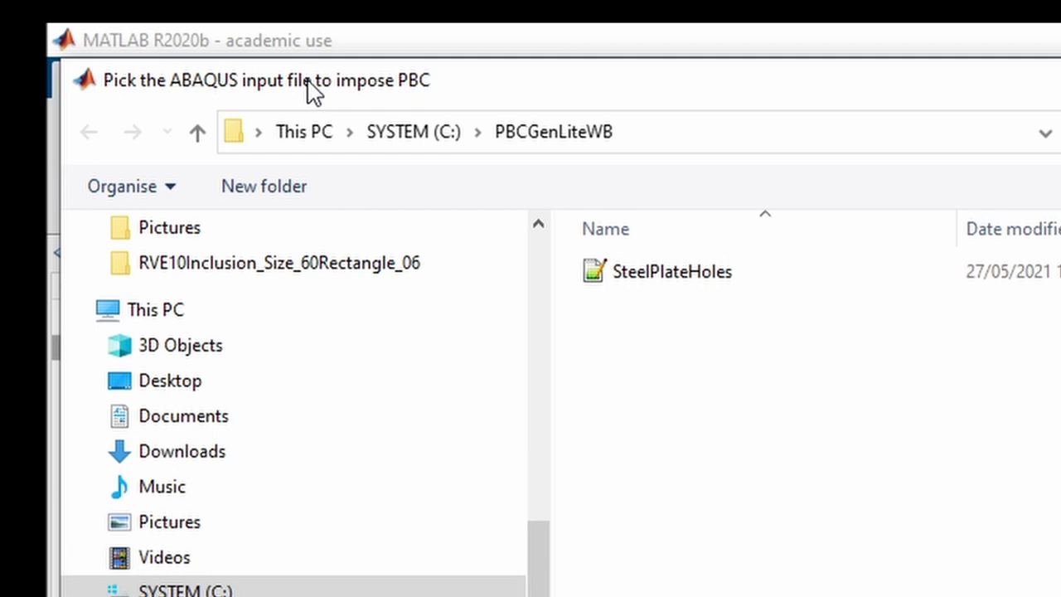
pyautogui.click(669, 280)
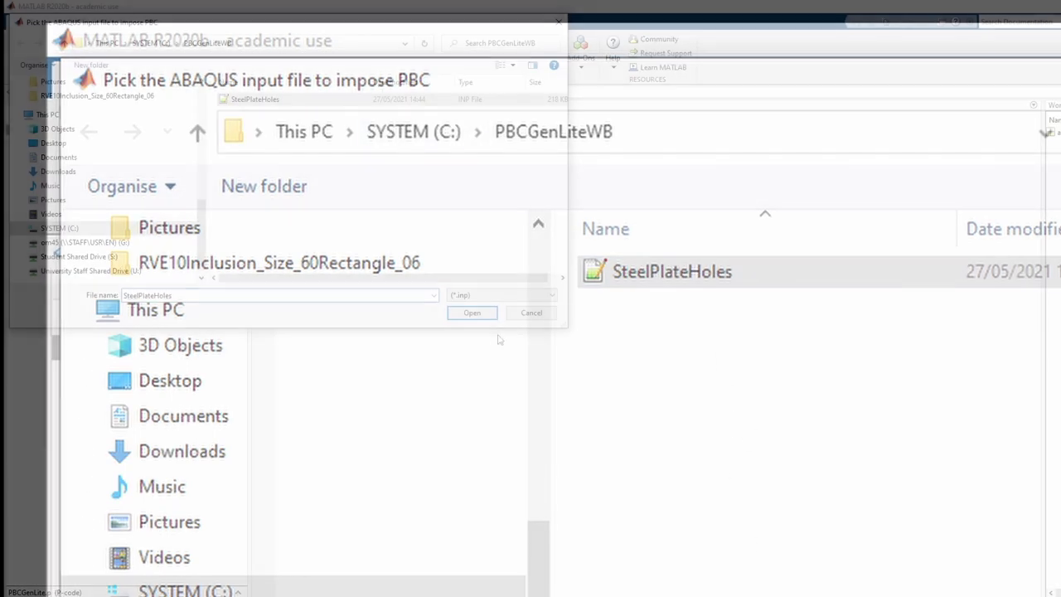
pyautogui.click(489, 313)
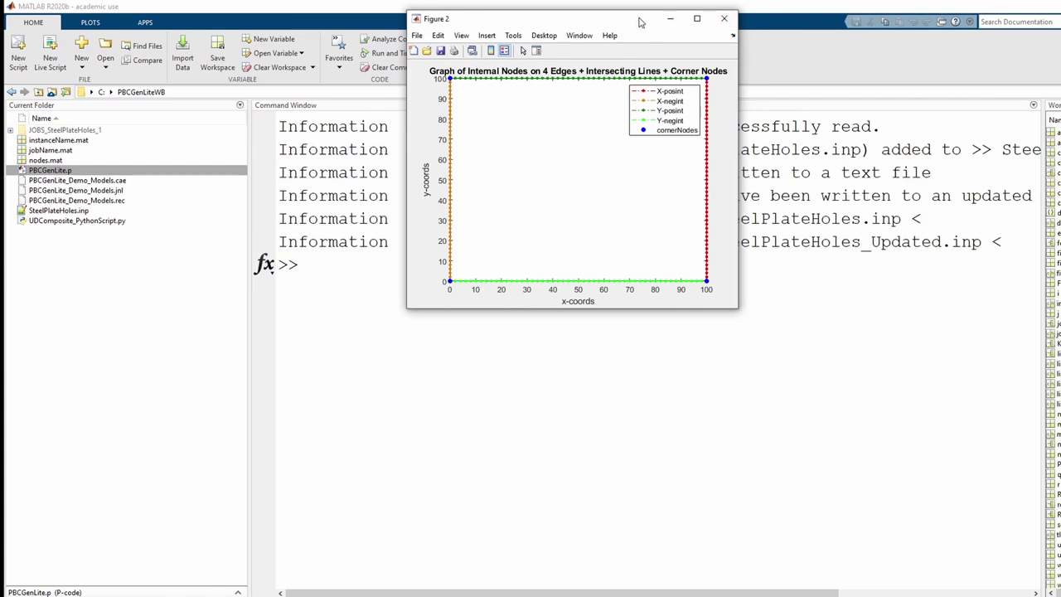
# - Place the Figure 1 and Figure 2 node graphs side by side, then close Figure 2
pyautogui.moveTo(639, 22); pyautogui.dragTo(974, 118)
pyautogui.moveTo(592, 24); pyautogui.dragTo(468, 125)
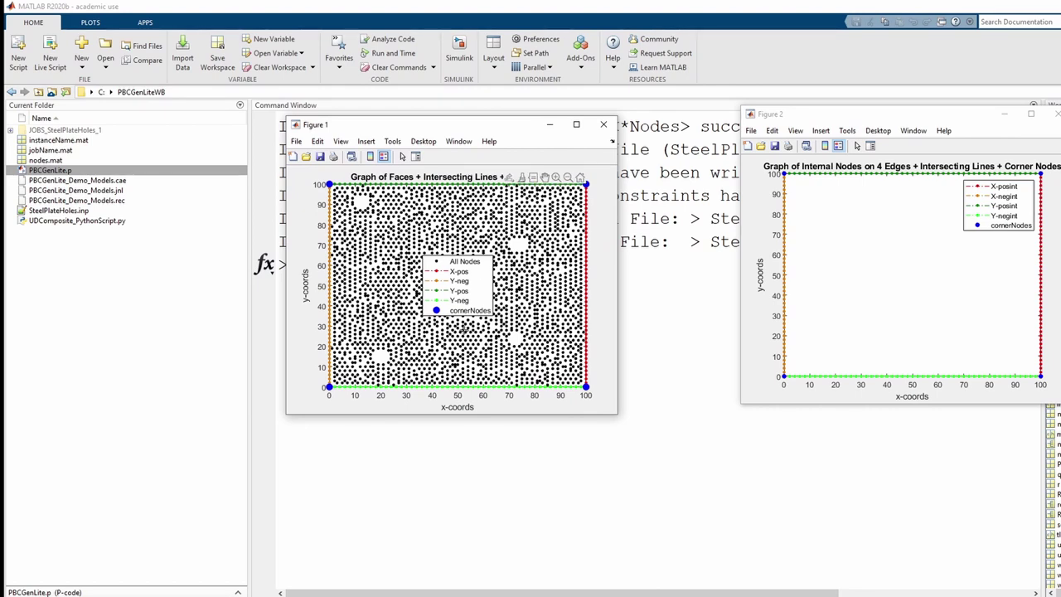
pyautogui.moveTo(827, 120); pyautogui.dragTo(718, 128)
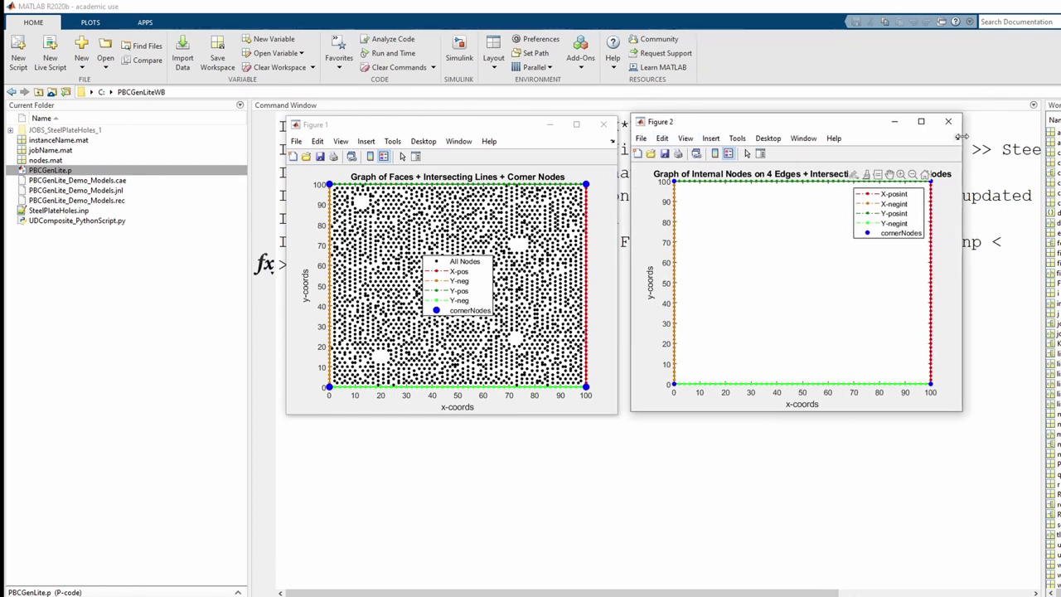
pyautogui.click(949, 121)
# - Close Figure 1, enter JOBS_SteelPlateHoles_1, and copy its full folder path
pyautogui.click(602, 124)
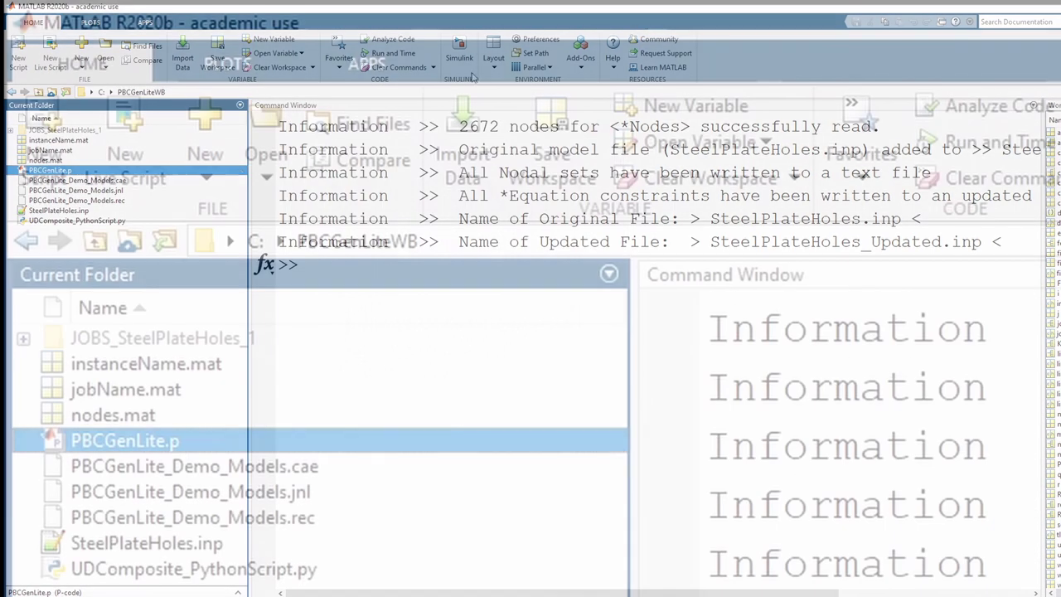
pyautogui.doubleClick(54, 132)
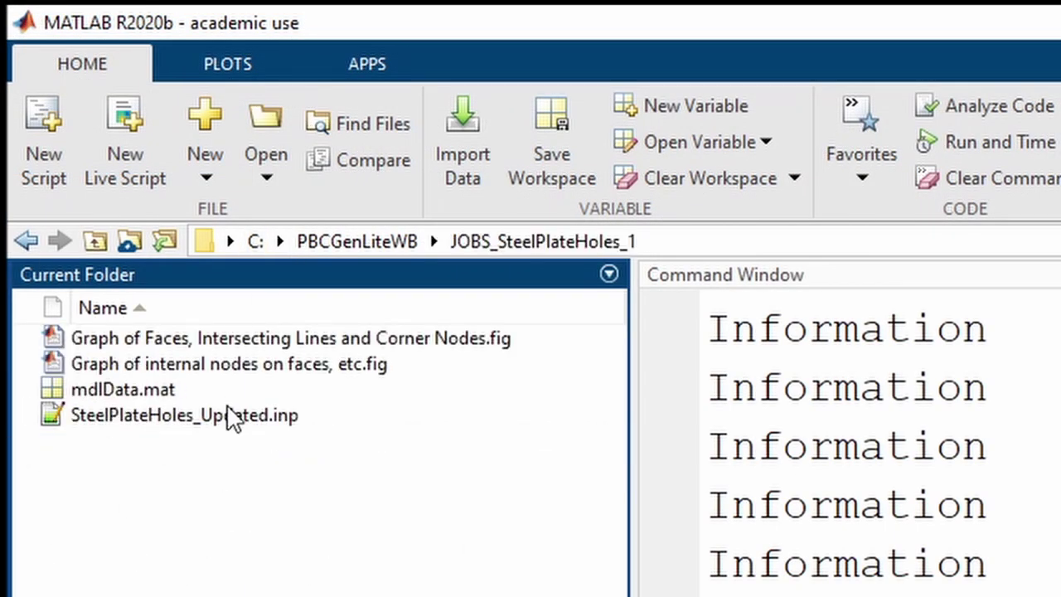
pyautogui.click(152, 417)
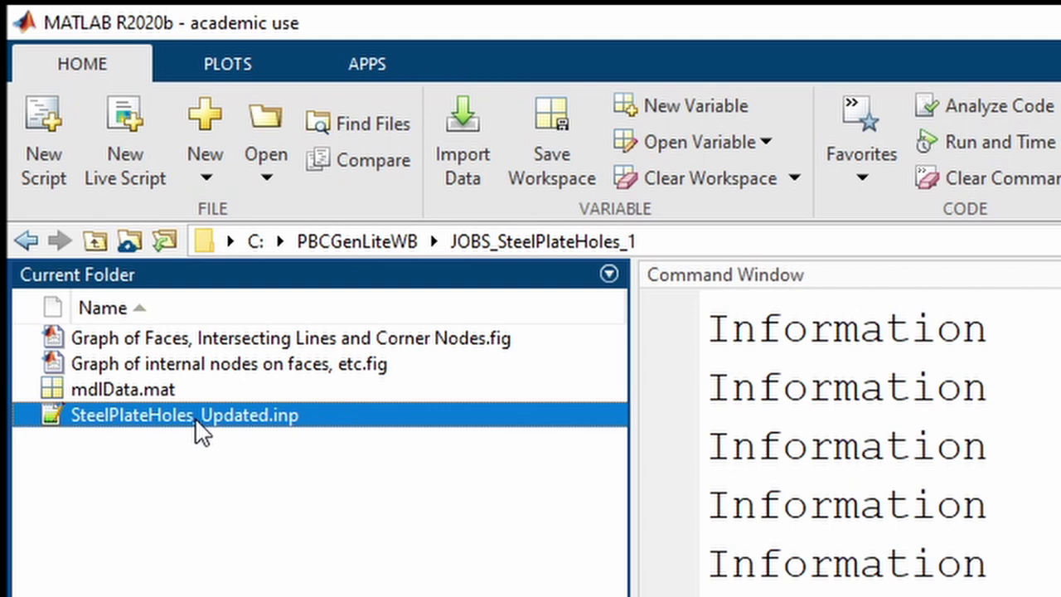
pyautogui.click(668, 243)
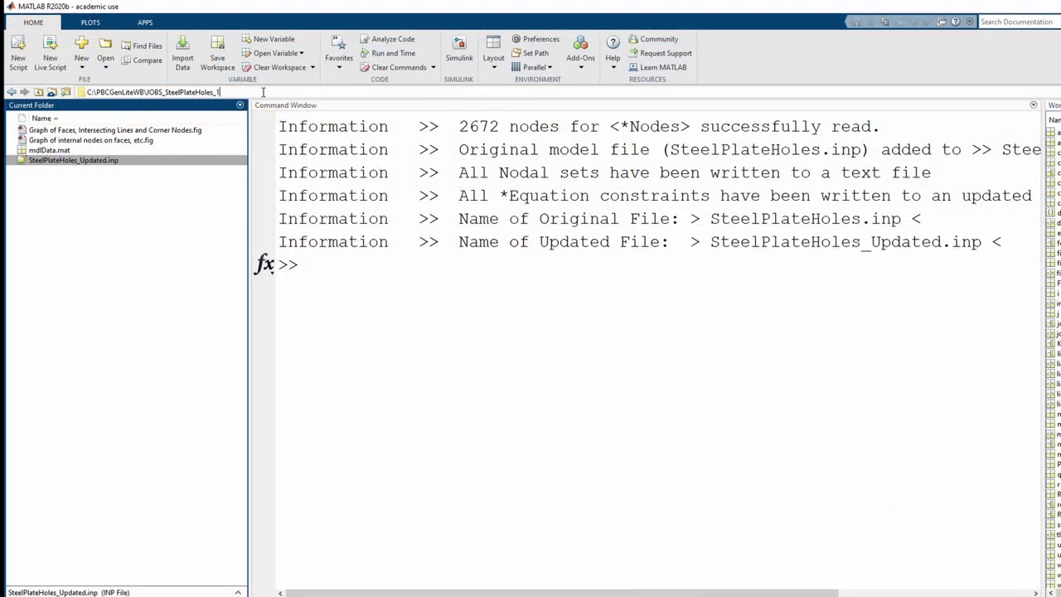
pyautogui.hotkey('ctrl', 'a')
pyautogui.hotkey('ctrl', 'c')
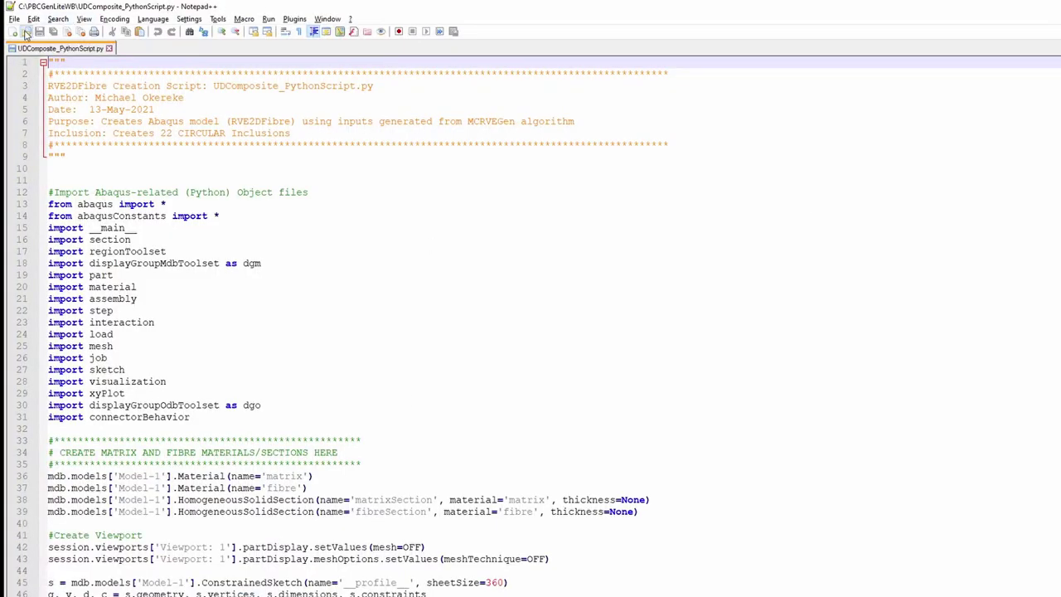
# - Open SteelPlateHoles_Updated.inp, mark the Eqn-47_11 equation block at lines 14675–14680, then close the file
pyautogui.click(25, 31)
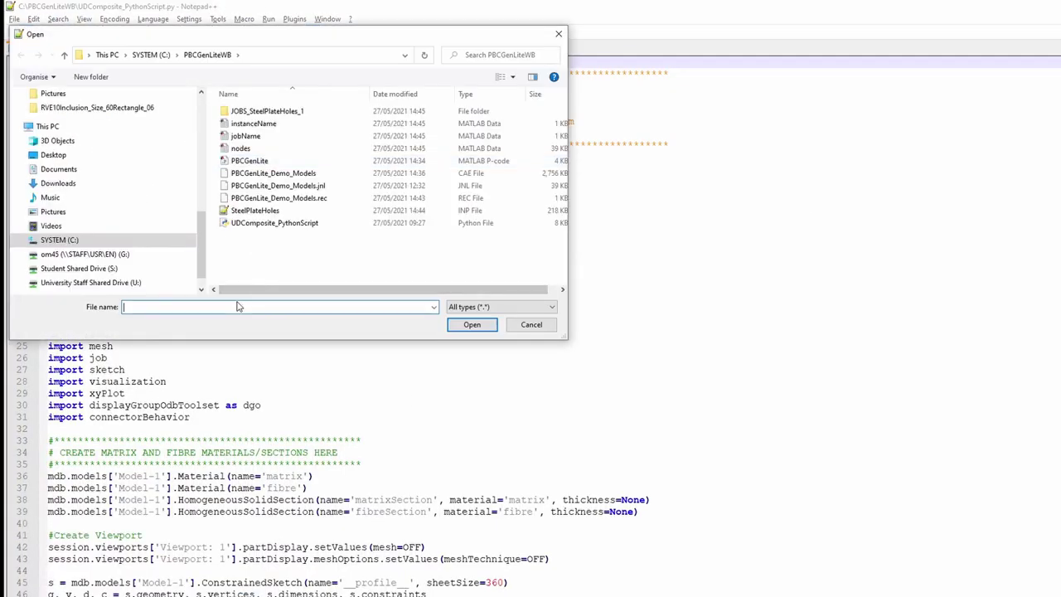
pyautogui.hotkey('ctrl', 'v')
pyautogui.press('Return')
pyautogui.doubleClick(274, 149)
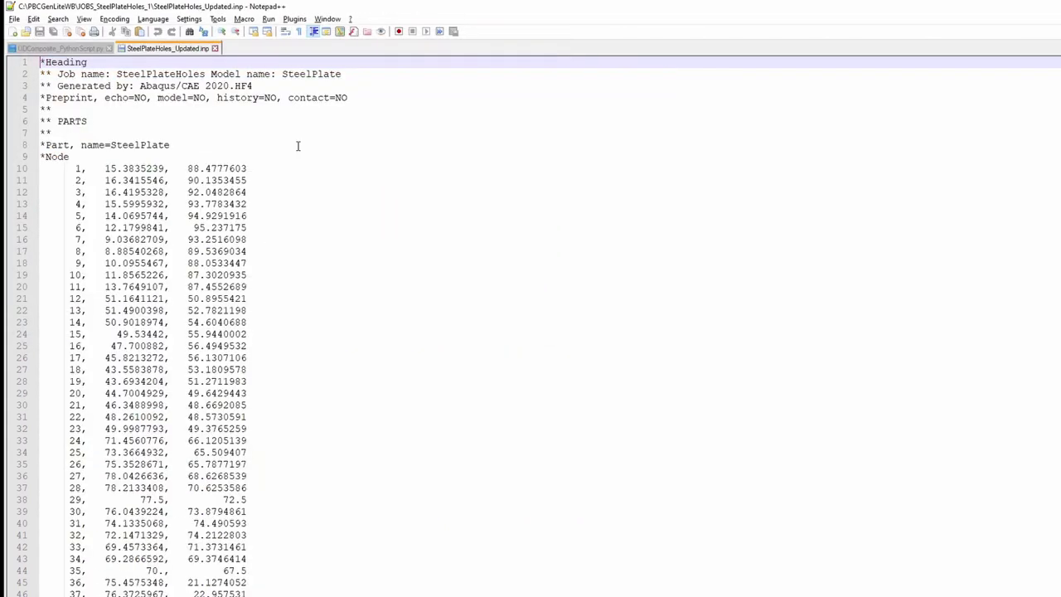
pyautogui.scroll(-20, 530, 328)
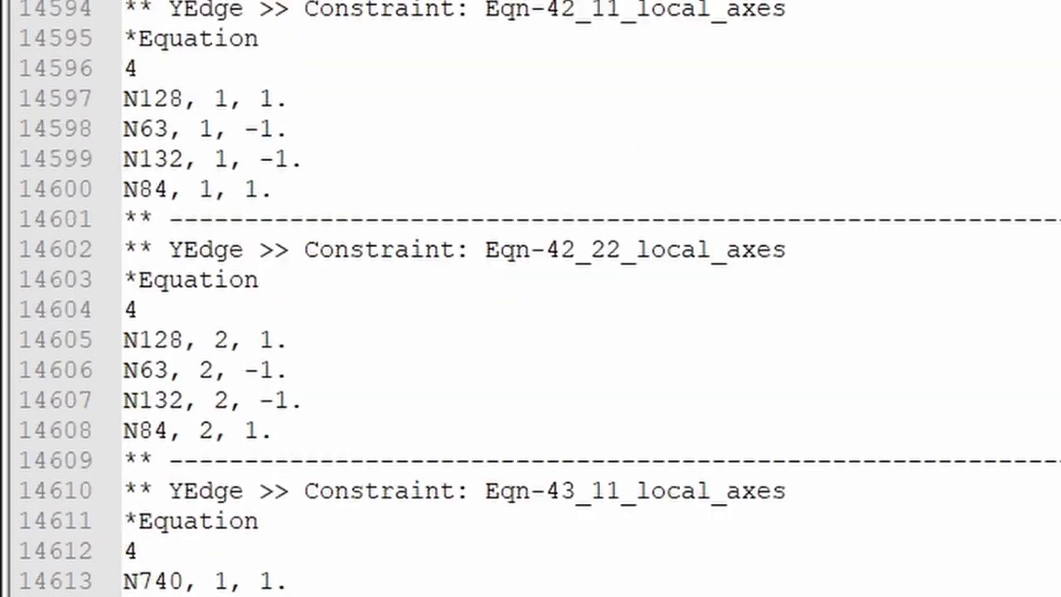
pyautogui.scroll(-15, 771, 548)
pyautogui.scroll(17, 771, 548)
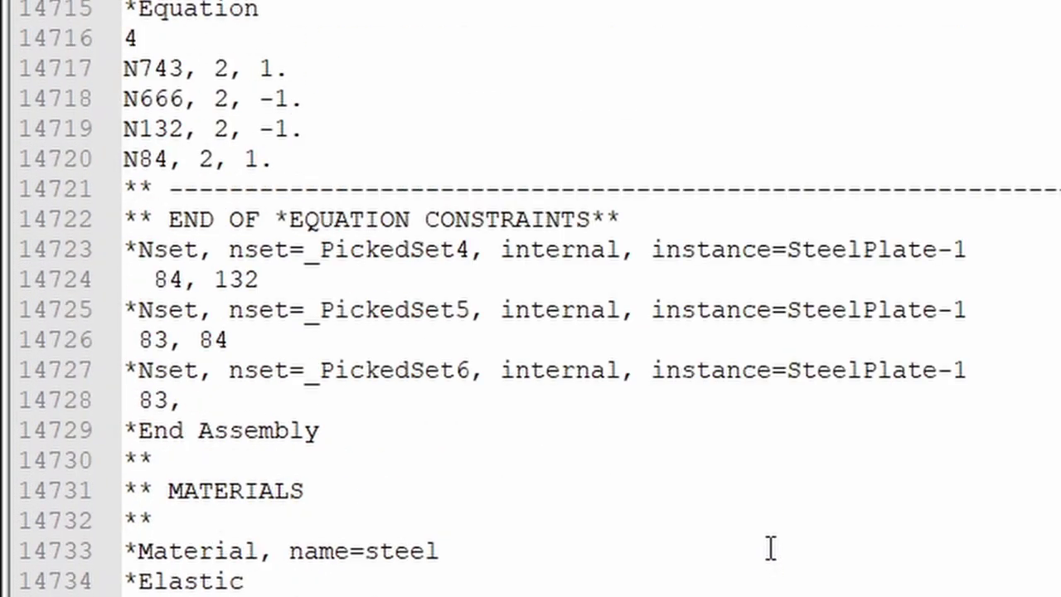
pyautogui.scroll(5, 776, 540)
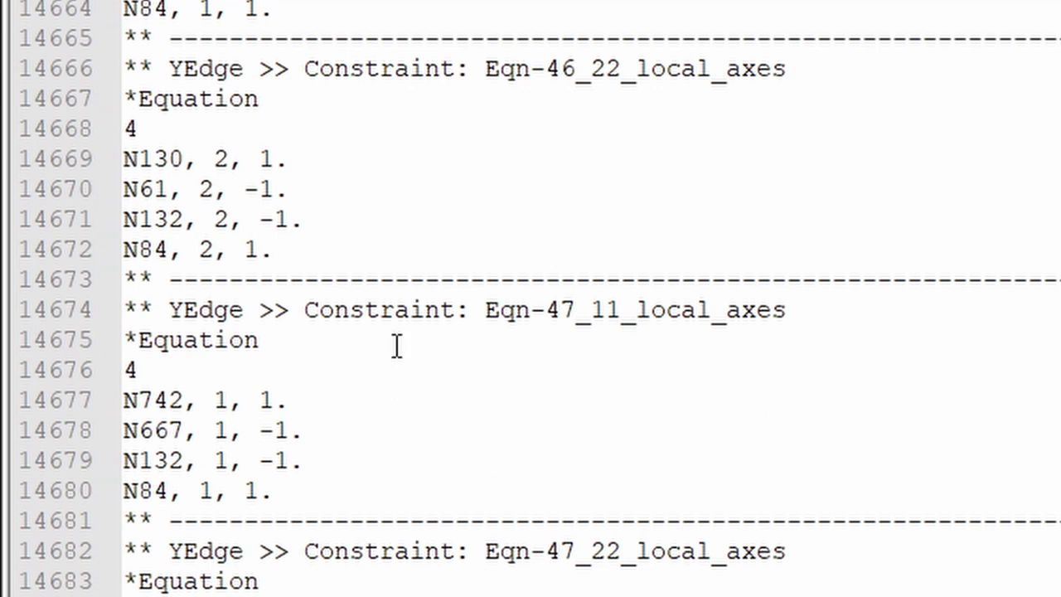
pyautogui.moveTo(126, 341); pyautogui.dragTo(293, 507)
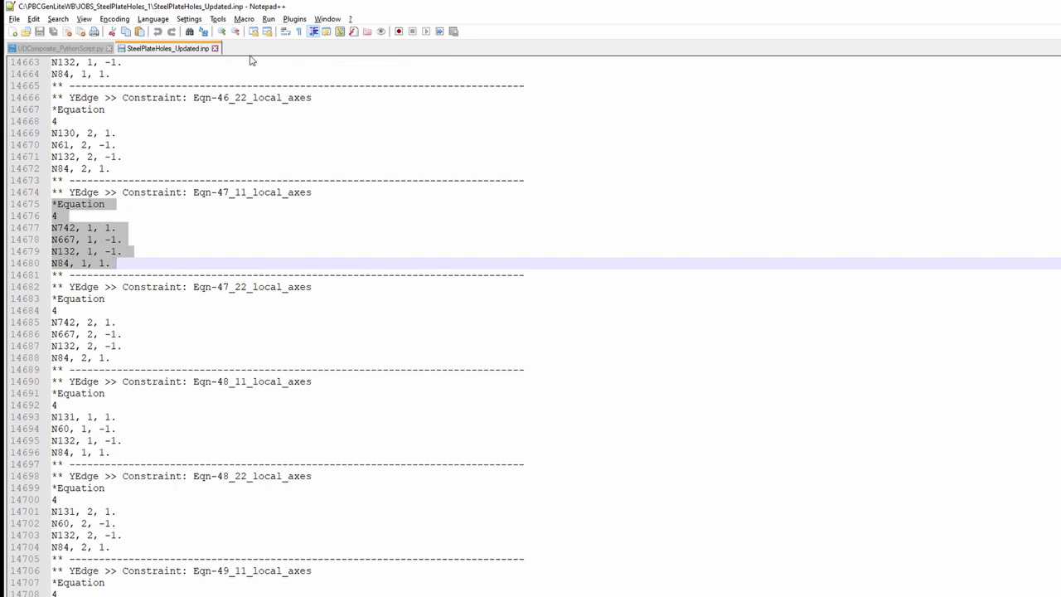
pyautogui.click(214, 48)
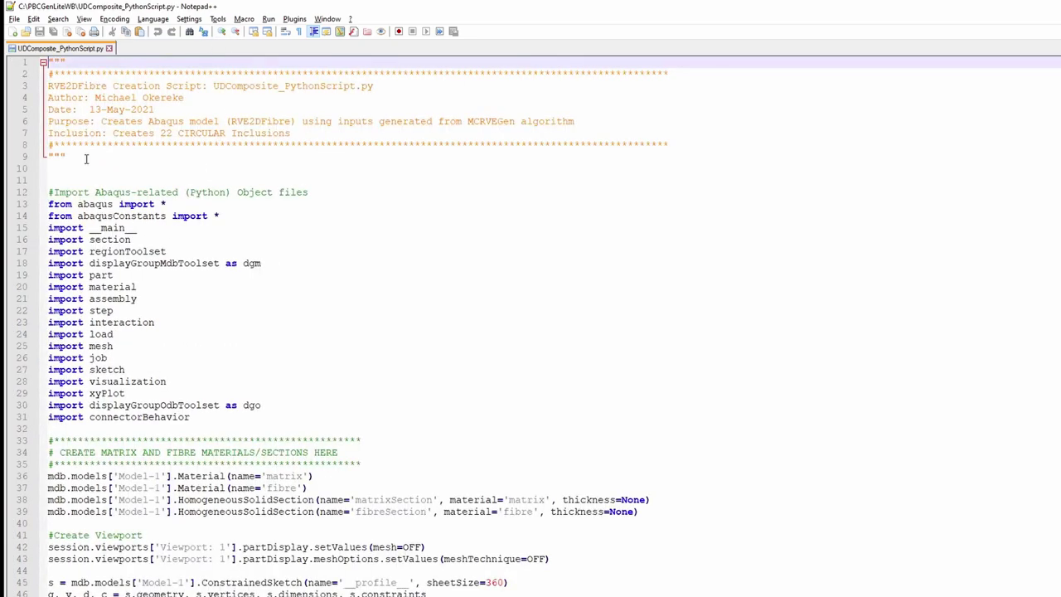
# - Copy the JOBS_SteelPlateHoles_1 path from MATLAB's Current Folder bar, then return to Abaqus/CAE
pyautogui.hotkey('alt', 'Tab')
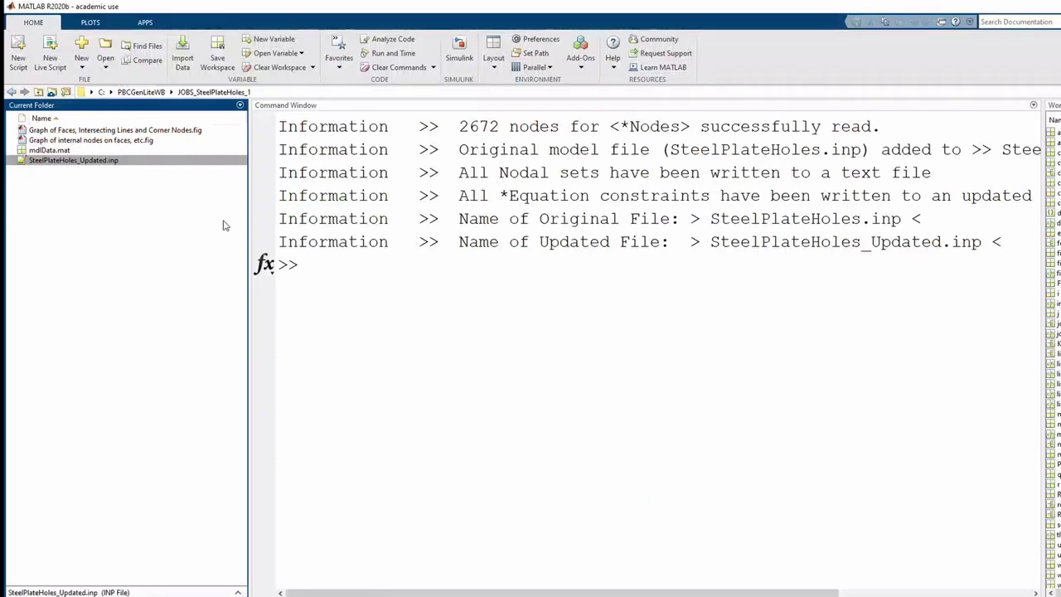
pyautogui.click(302, 92)
pyautogui.hotkey('ctrl', 'a')
pyautogui.press('Down')
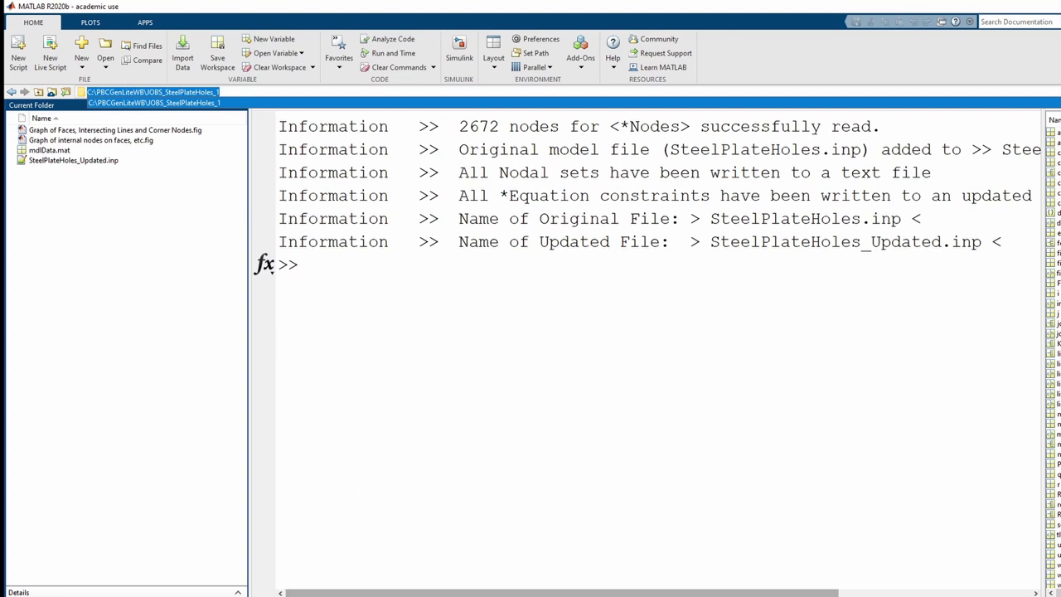
pyautogui.moveTo(338, 596)
pyautogui.click(338, 568)
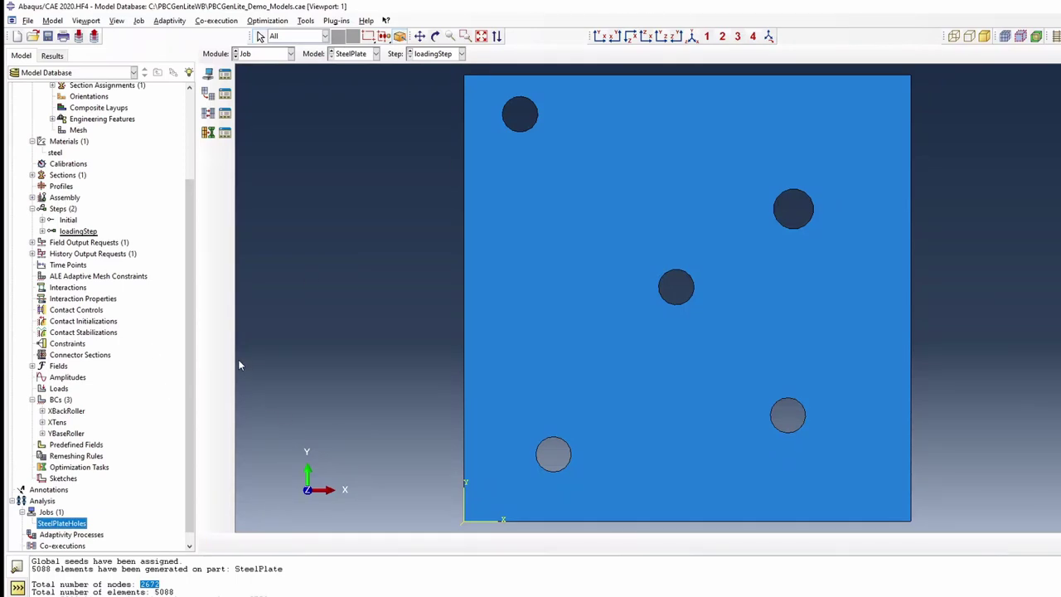
# - Collapse SteelPlate and import SteelPlateHoles_Updated.inp as an Abaqus Input File from JOBS_SteelPlateHoles_1
pyautogui.moveTo(193, 280); pyautogui.dragTo(195, 139)
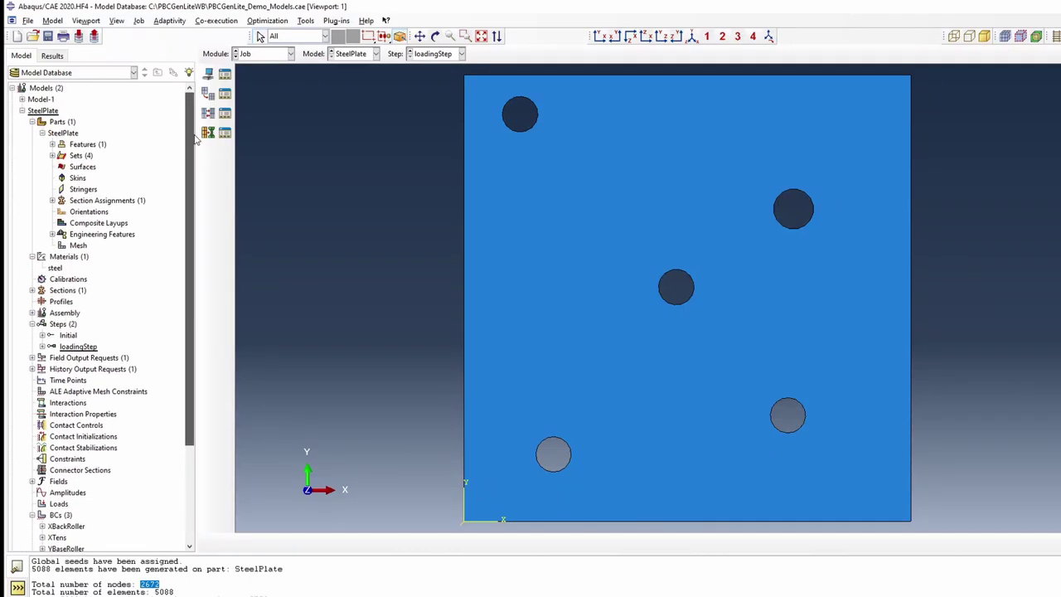
pyautogui.click(23, 111)
pyautogui.click(40, 112)
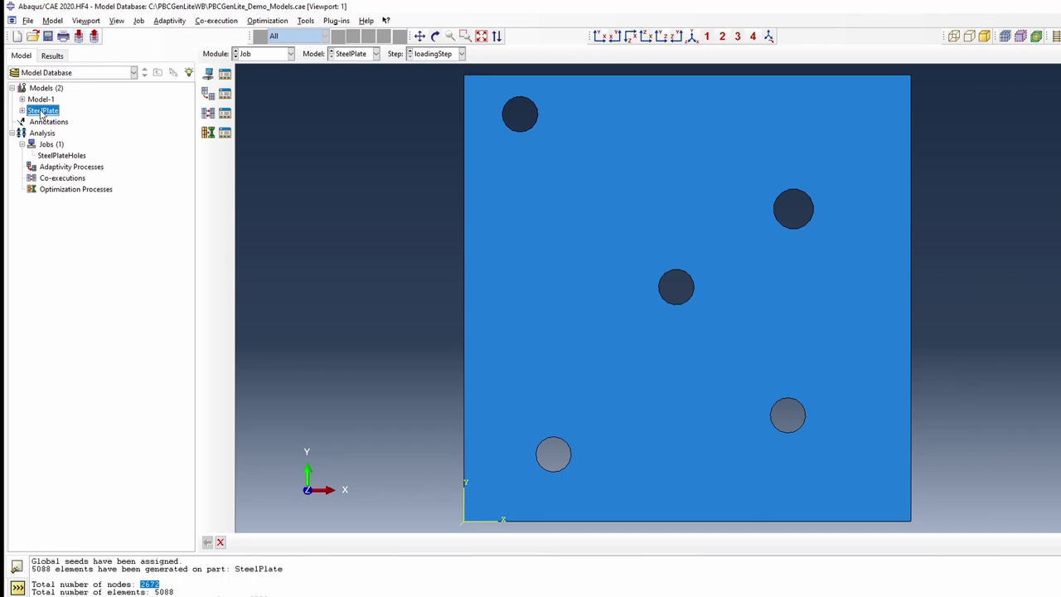
pyautogui.click(28, 22)
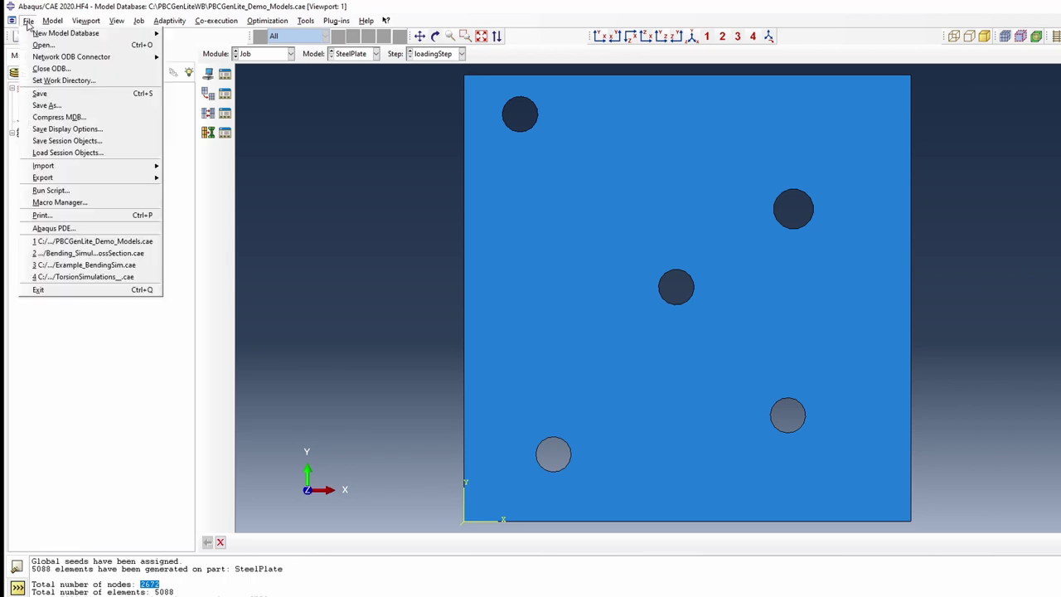
pyautogui.moveTo(86, 169)
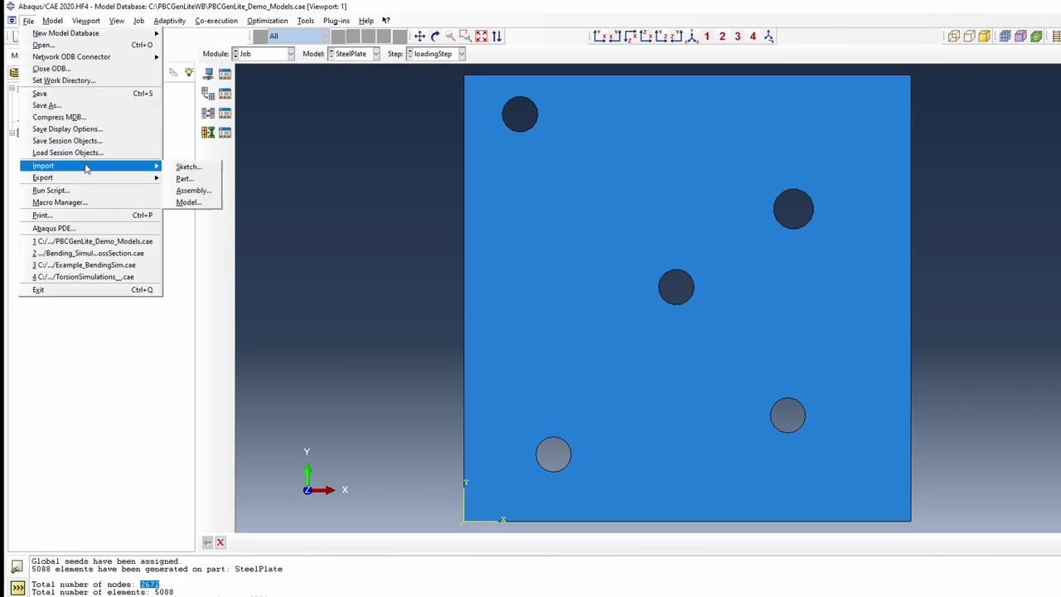
pyautogui.click(189, 203)
pyautogui.write('JOBS_SteelPlateHoles_1')
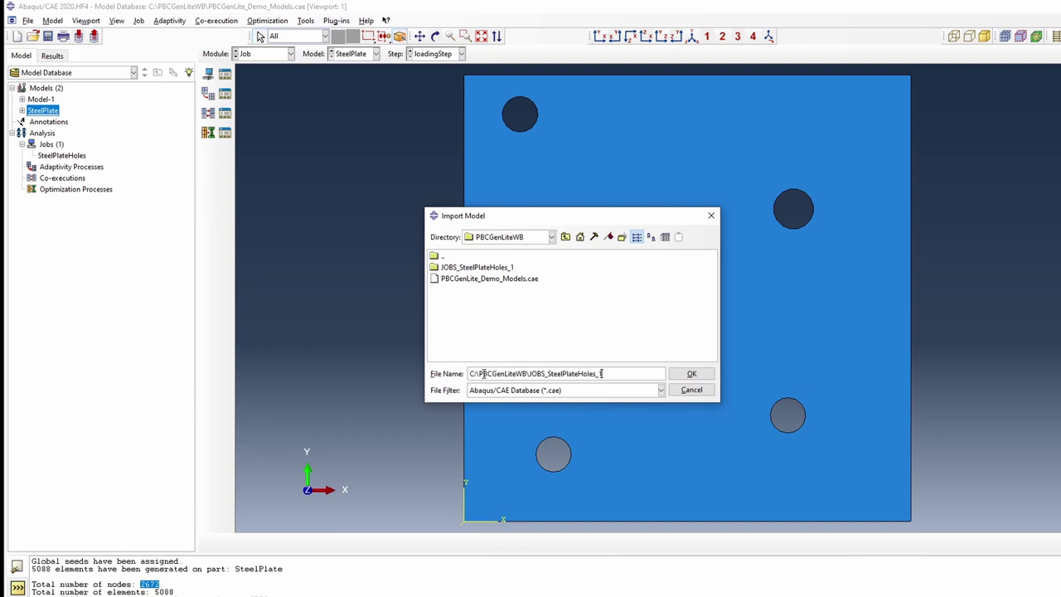
pyautogui.press('Return')
pyautogui.click(521, 390)
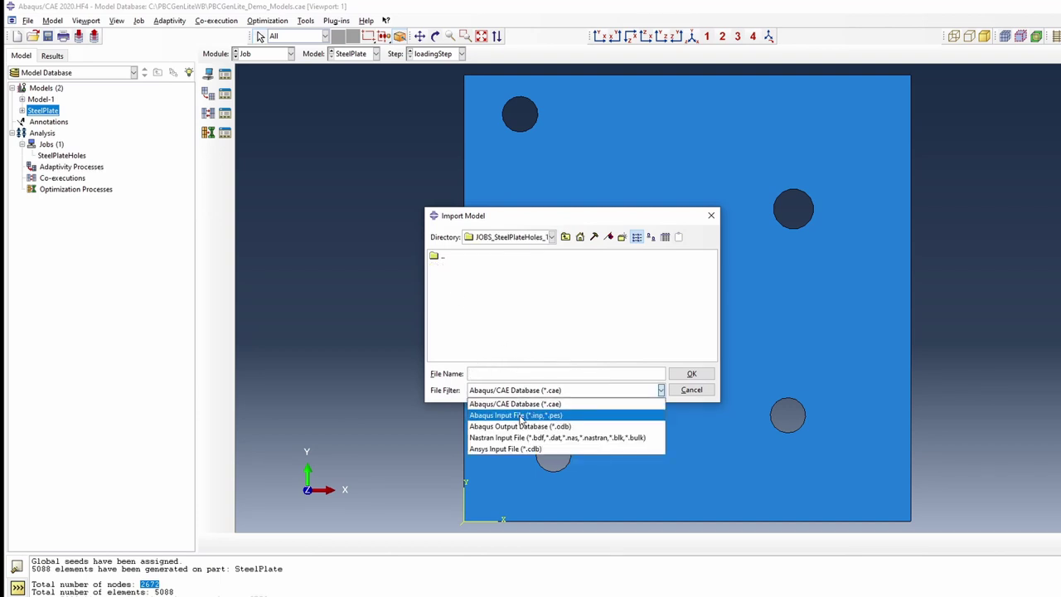
pyautogui.click(521, 412)
pyautogui.click(471, 270)
pyautogui.click(690, 374)
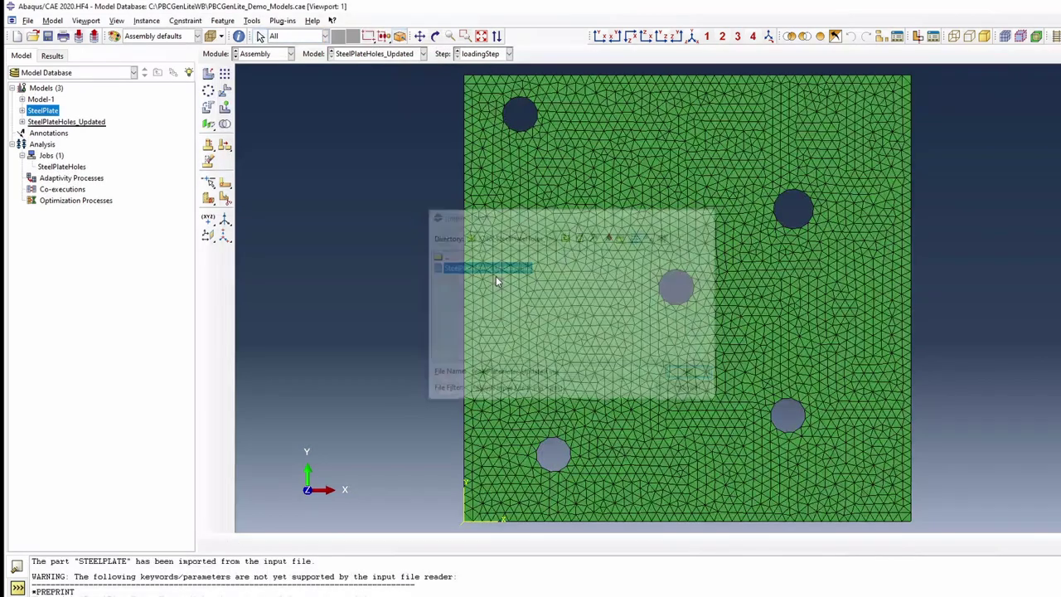
# - Expand SteelPlateHoles_Updated's 198 constraints and inspect equation Eqn-11 without changing it
pyautogui.click(22, 122)
pyautogui.click(22, 121)
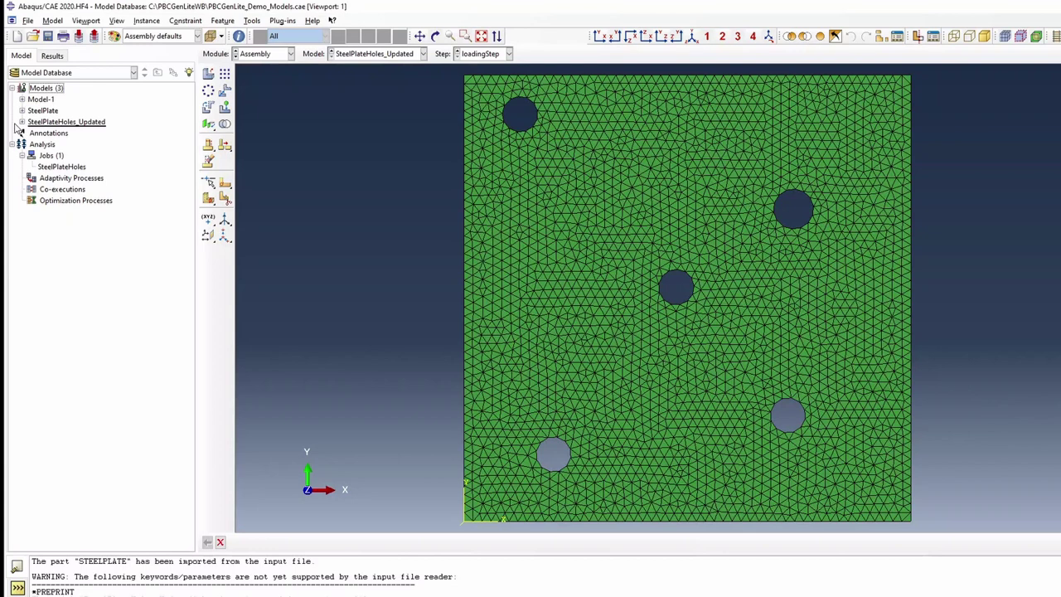
pyautogui.click(22, 122)
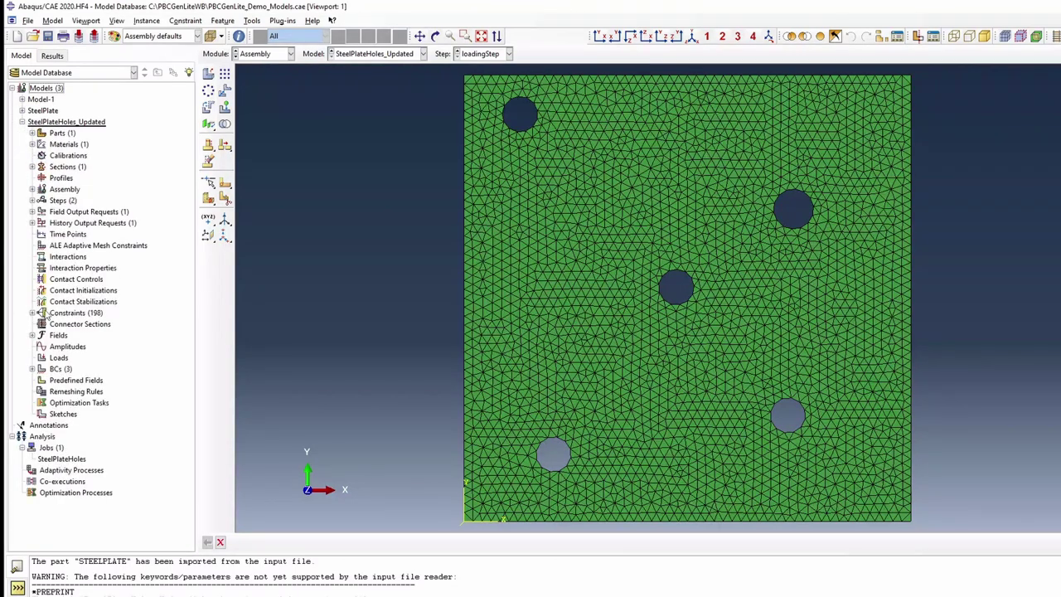
pyautogui.click(33, 313)
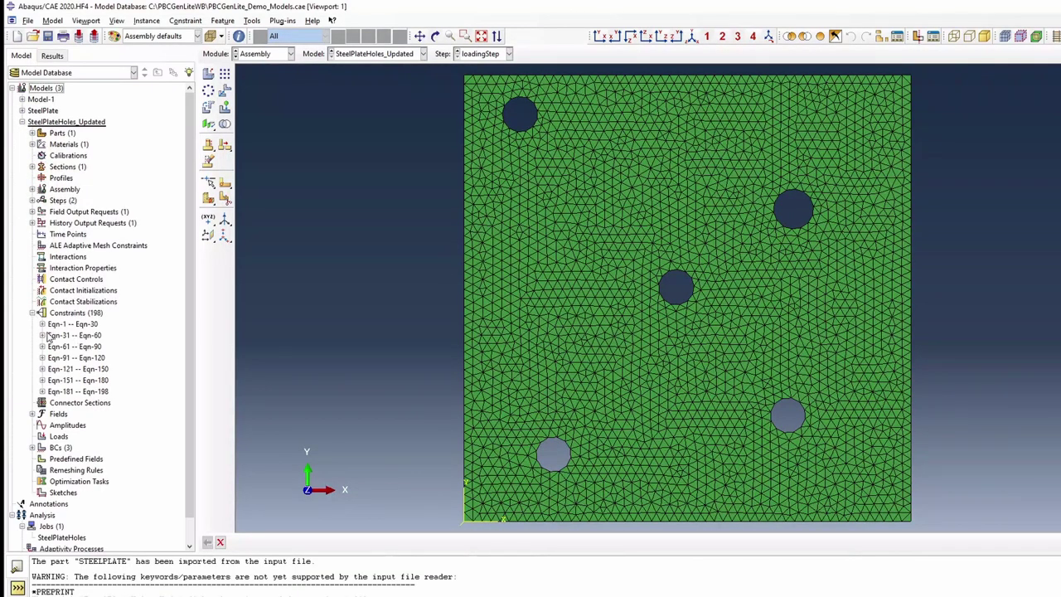
pyautogui.click(42, 324)
pyautogui.click(70, 333)
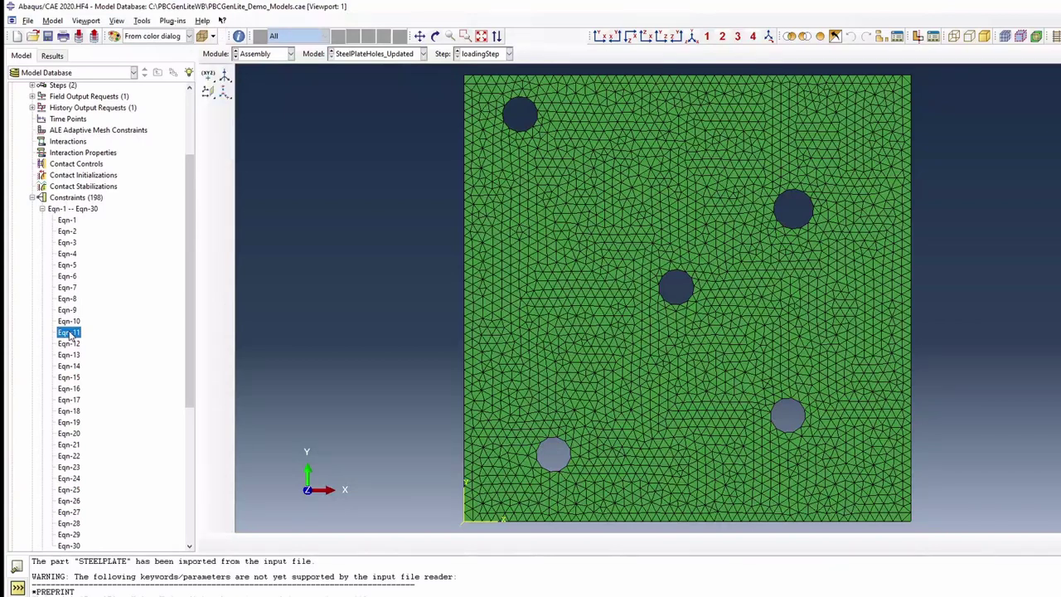
pyautogui.doubleClick(69, 332)
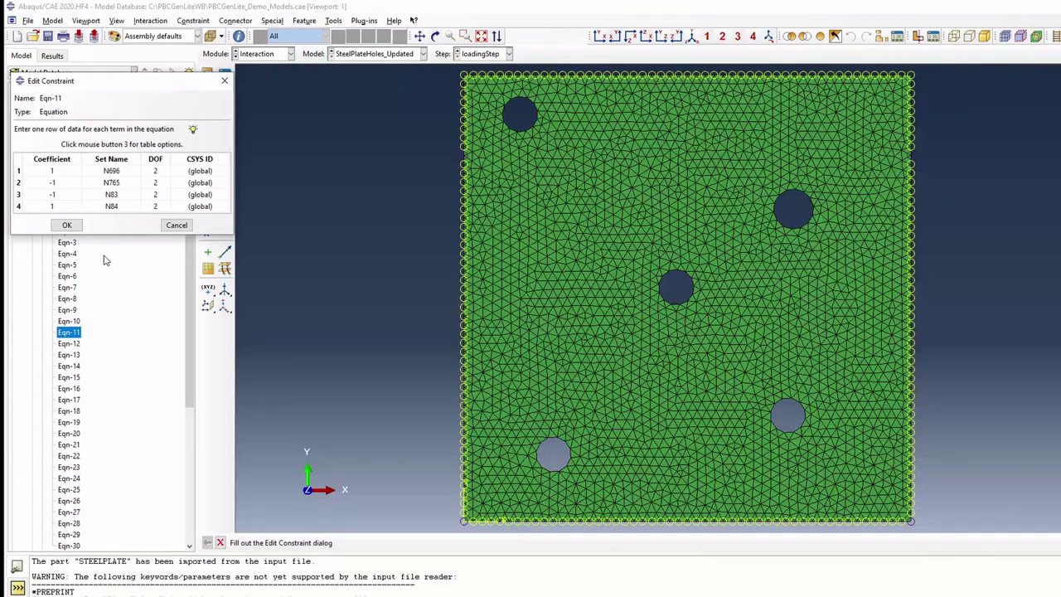
pyautogui.click(175, 226)
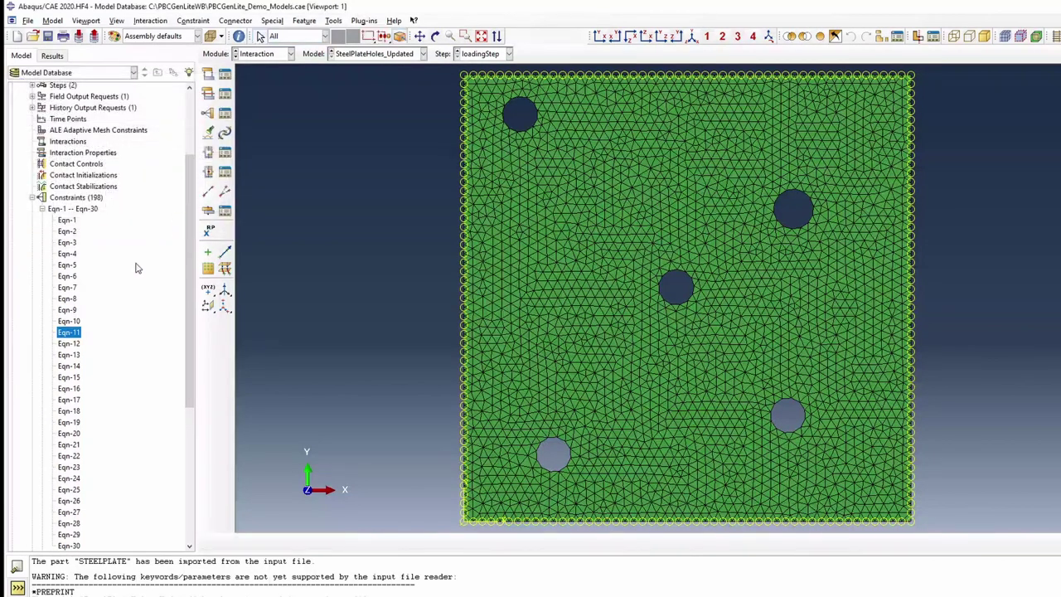
# - Look over the three boundary conditions, collapse the lists, and begin creating a new job
pyautogui.click(42, 210)
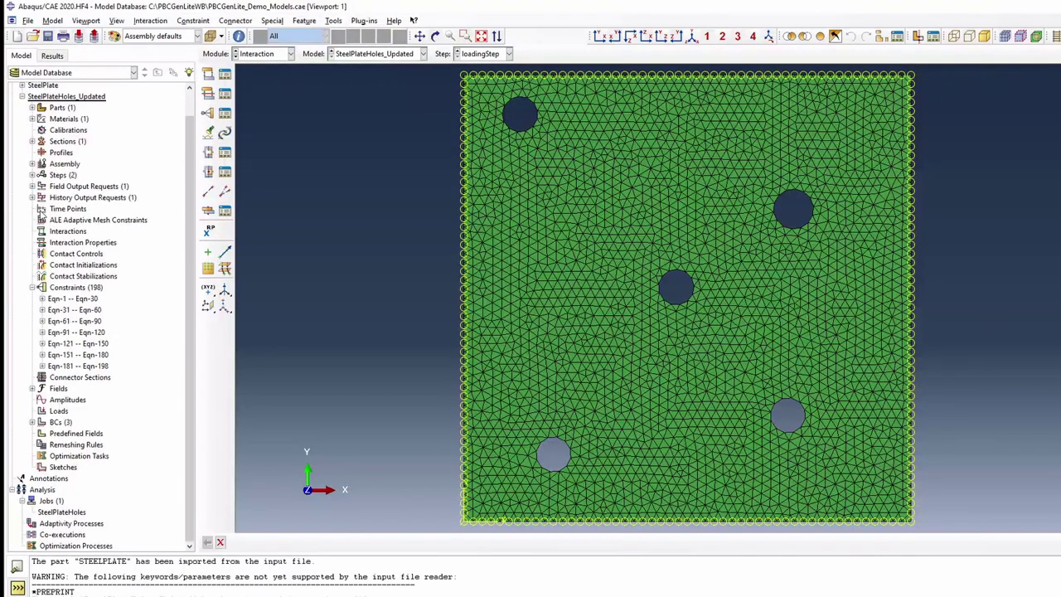
pyautogui.click(32, 422)
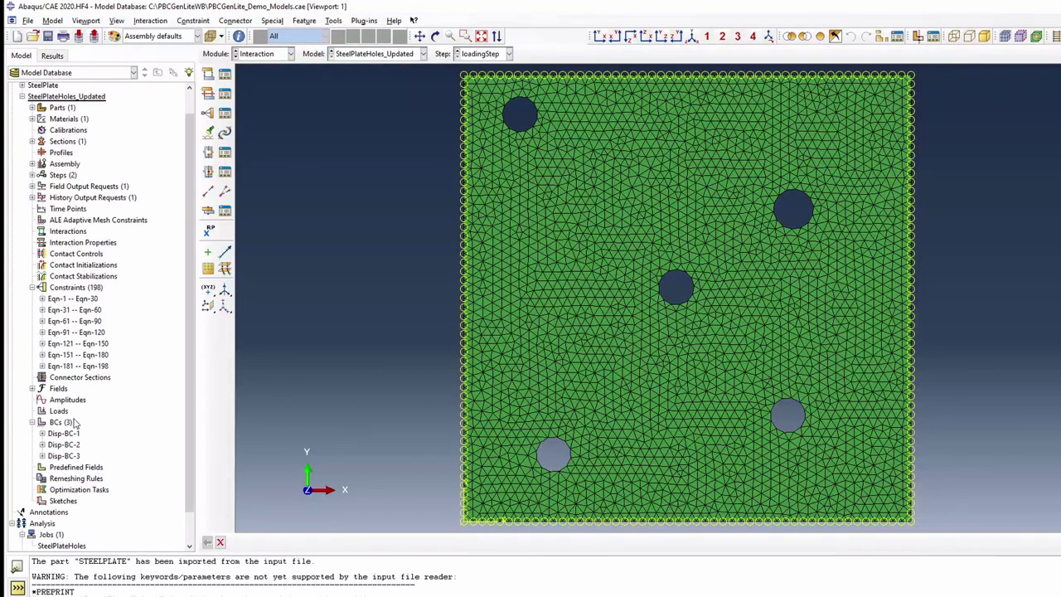
pyautogui.click(32, 422)
pyautogui.click(32, 287)
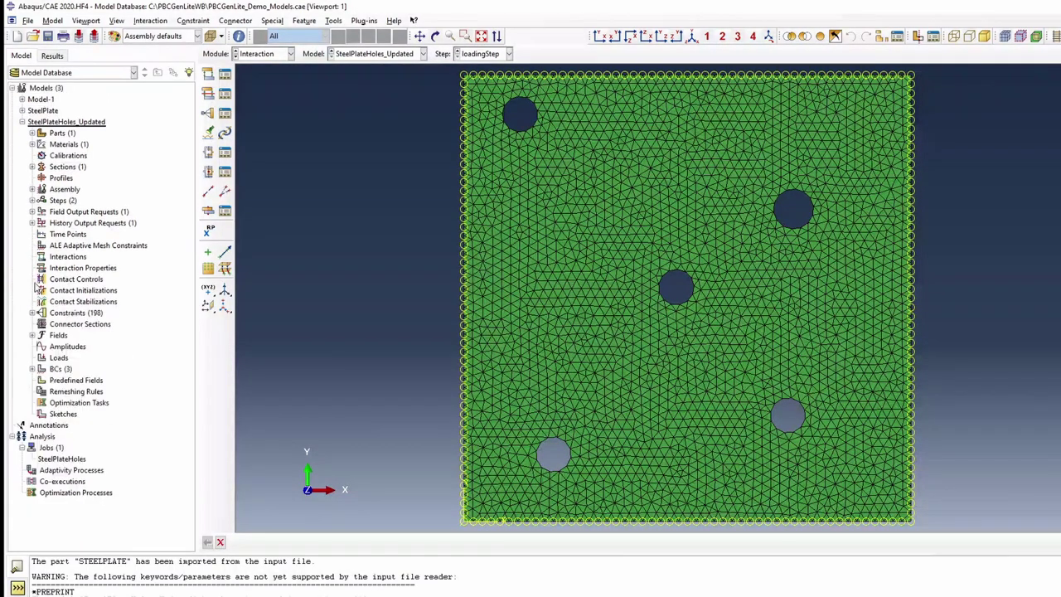
pyautogui.doubleClick(47, 447)
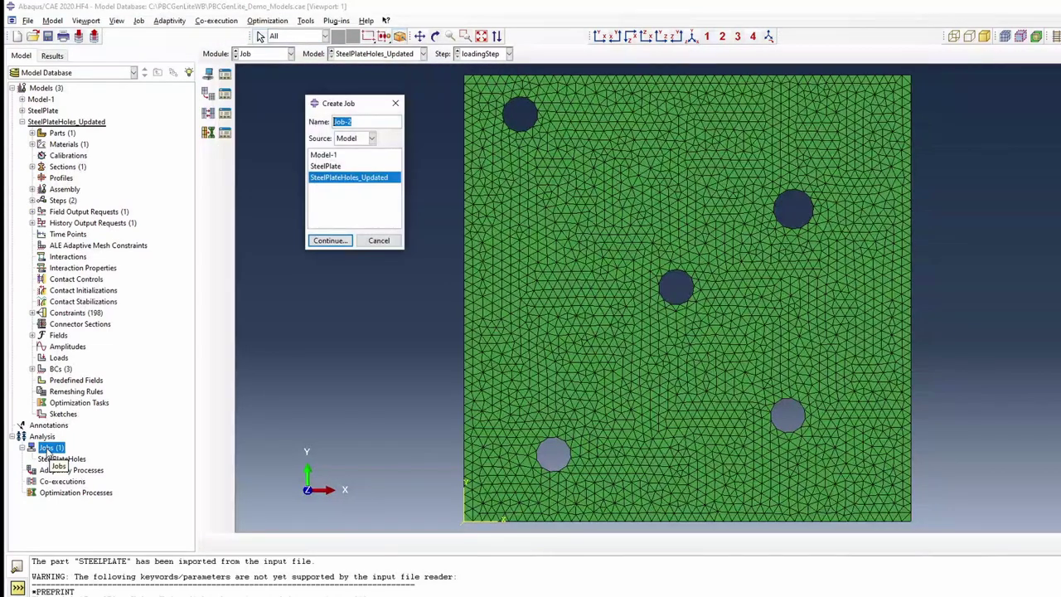
# - Create job SteelPlateHolesPBC for SteelPlateHoles_Updated with default settings and submit it
pyautogui.write('SteelPlateHolesPBC')
pyautogui.click(330, 241)
pyautogui.click(80, 433)
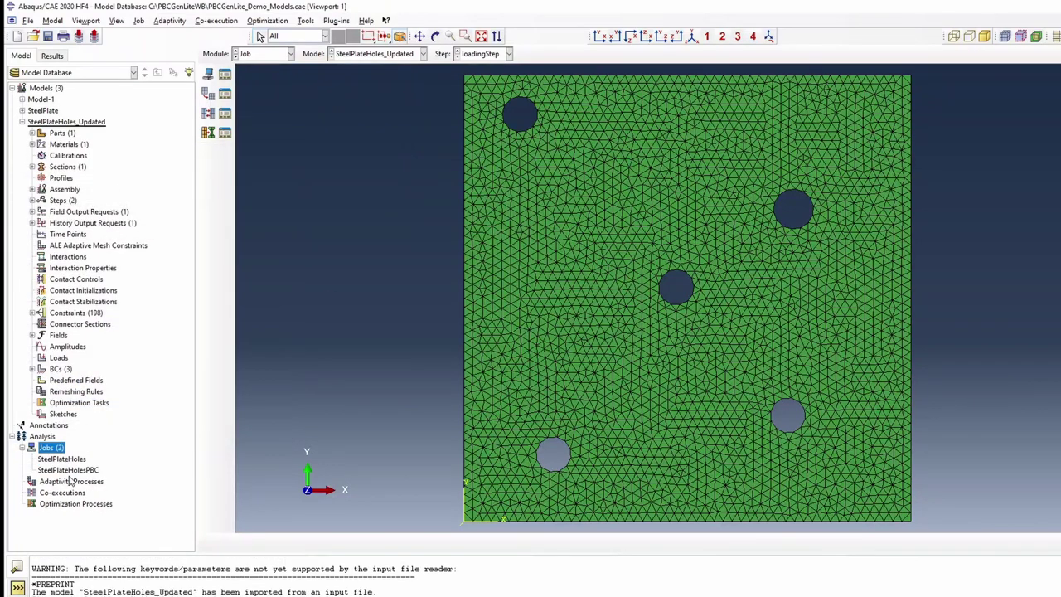
pyautogui.rightClick(76, 475)
pyautogui.click(140, 549)
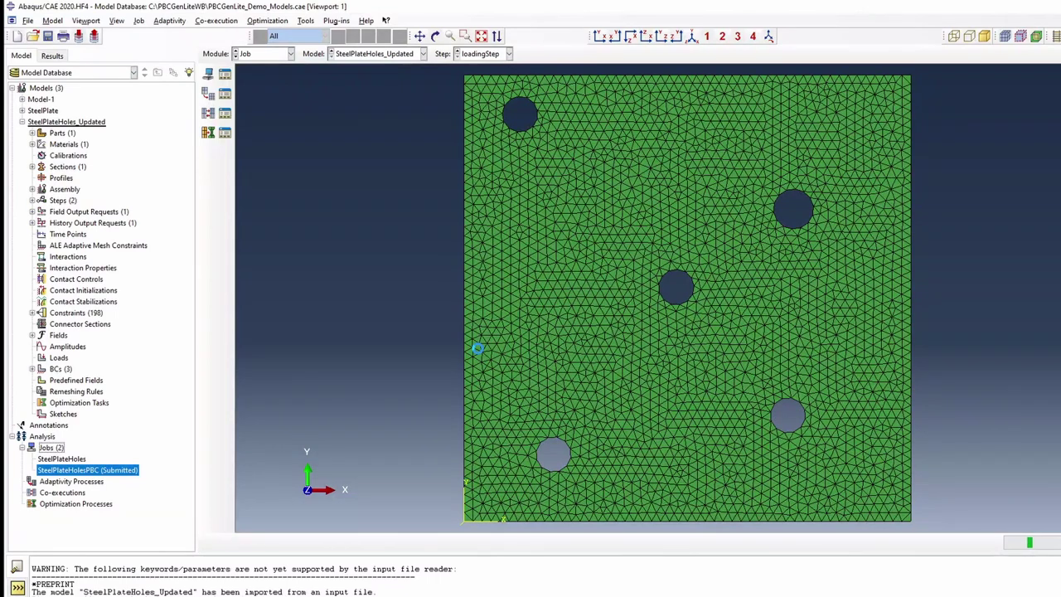
pyautogui.click(21, 122)
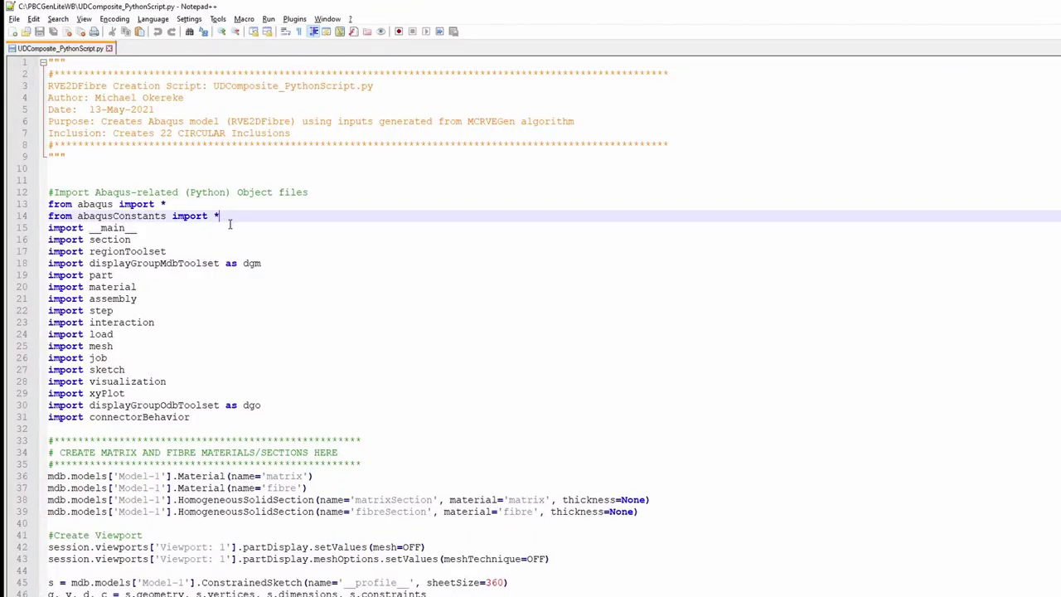
# - Open UDComposite_PythonScript.py from PBCGenLiteWB in Notepad++, copy all its text, and return to Abaqus/CAE
pyautogui.scroll(-14, 250, 226)
pyautogui.scroll(3, 238, 236)
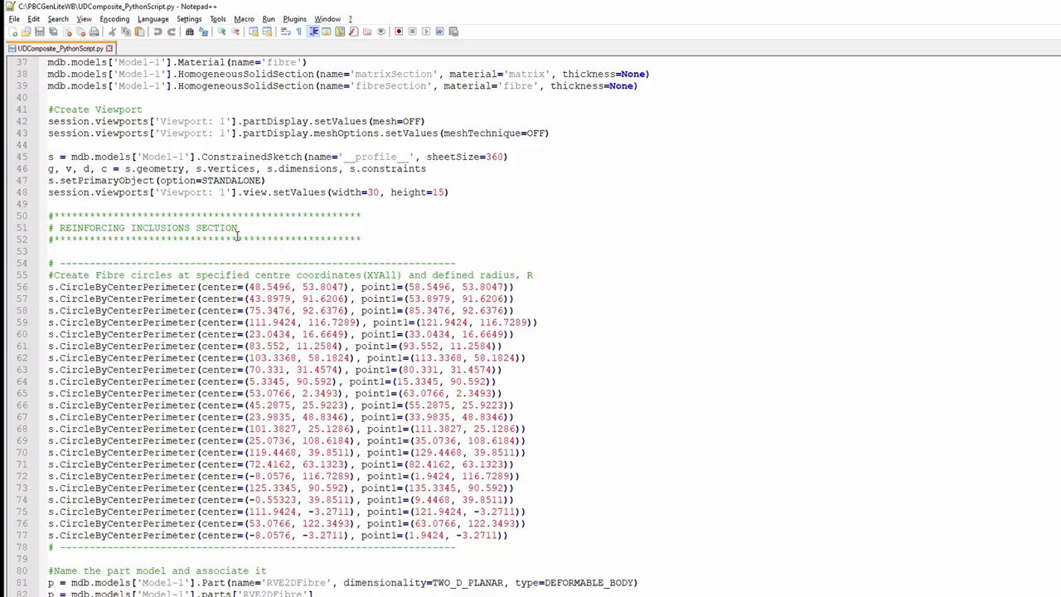
pyautogui.click(97, 585)
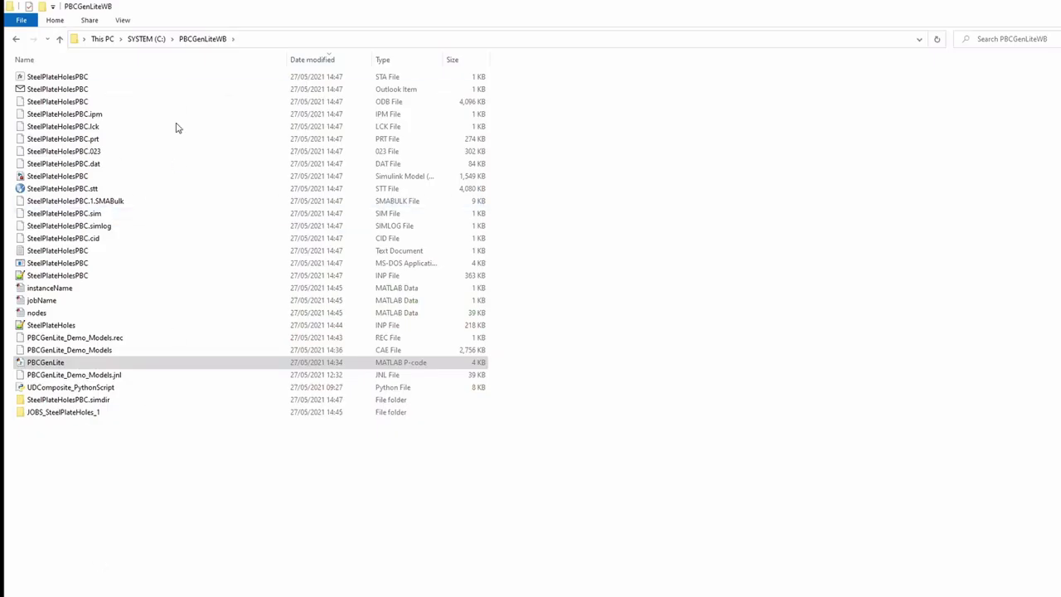
pyautogui.click(61, 389)
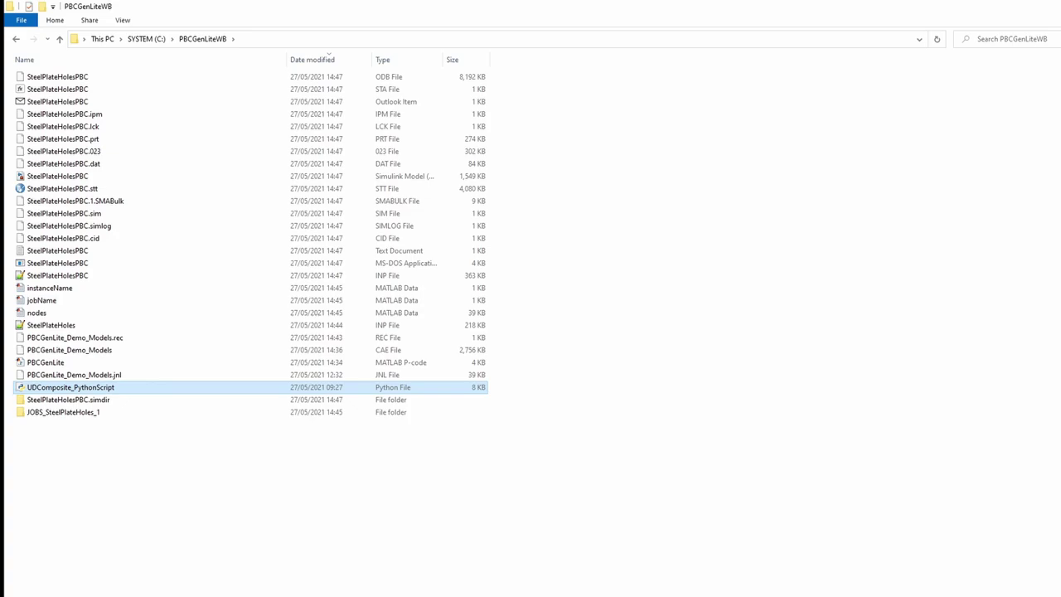
pyautogui.press('Return')
pyautogui.click(193, 336)
pyautogui.hotkey('ctrl', 'a')
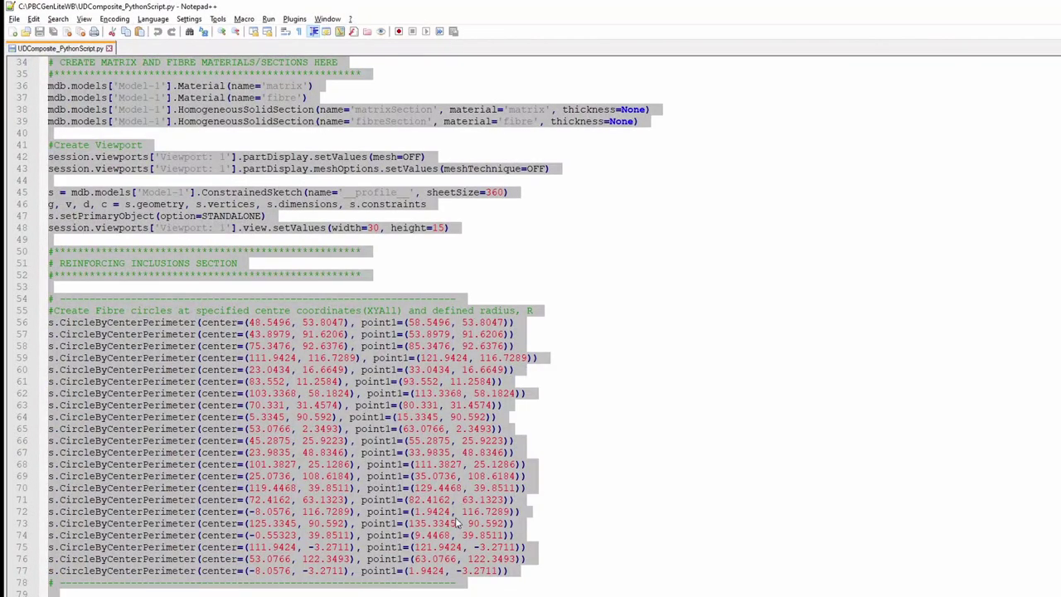
pyautogui.hotkey('alt', 'Tab')
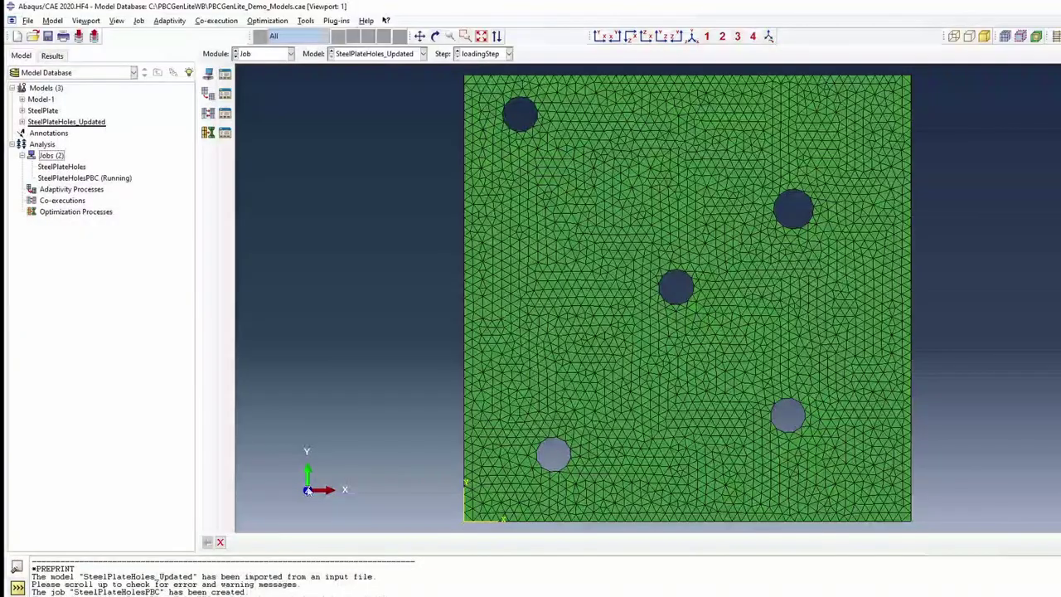
# - Paste the script into the Python prompt to build the model, then rename it UDComposite
pyautogui.click(18, 588)
pyautogui.hotkey('ctrl', 'v')
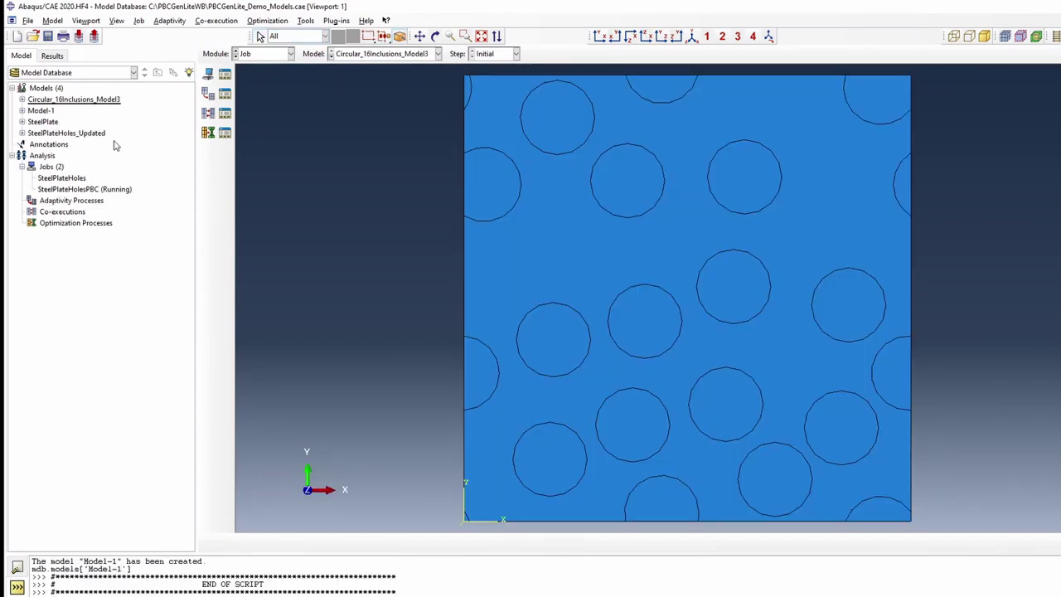
pyautogui.rightClick(50, 101)
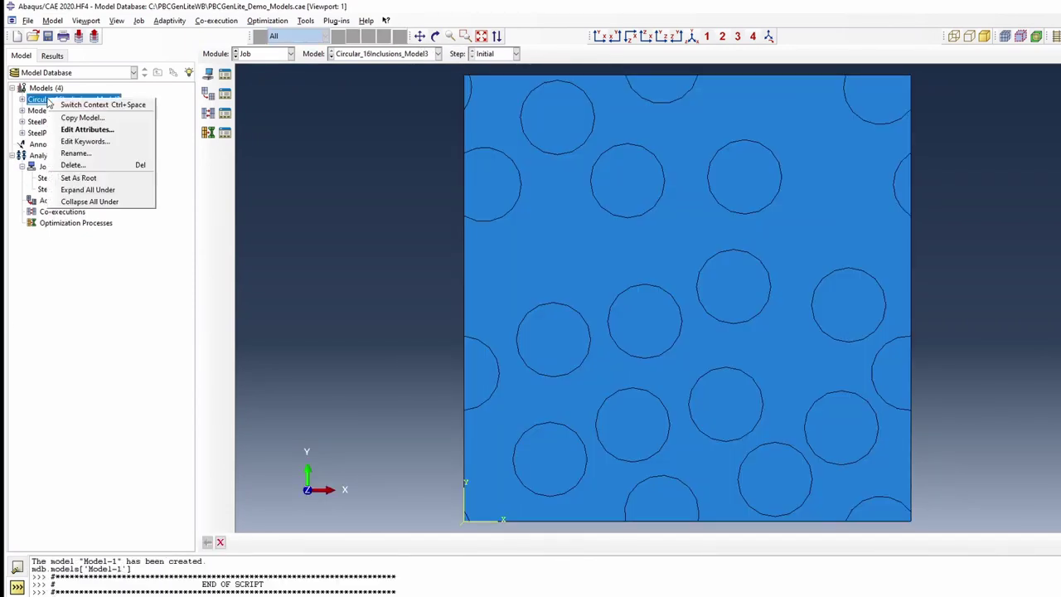
pyautogui.click(69, 152)
pyautogui.write('UDC')
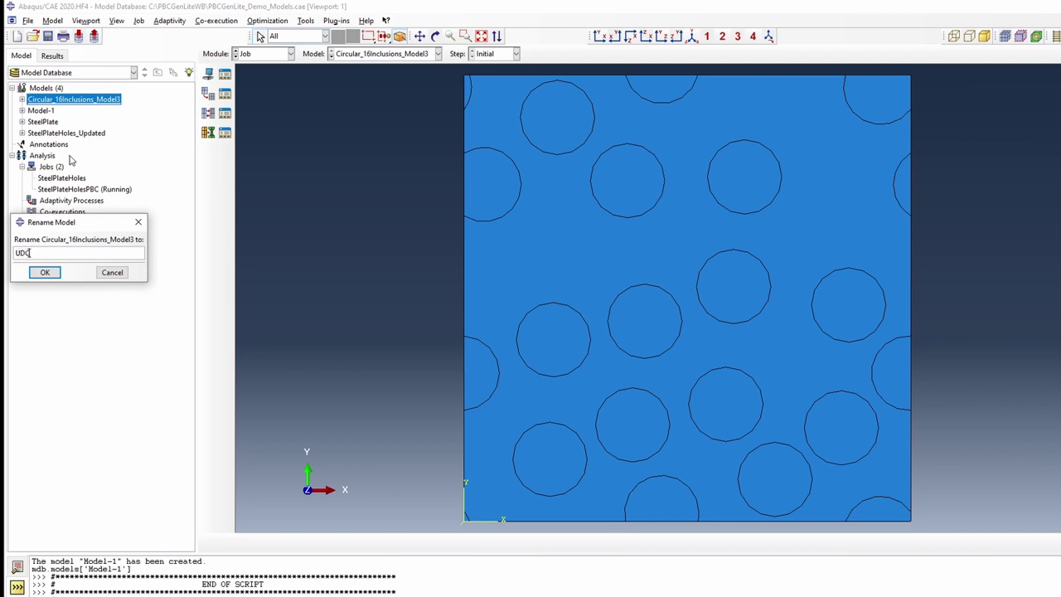
pyautogui.write('omposite')
pyautogui.press('Return')
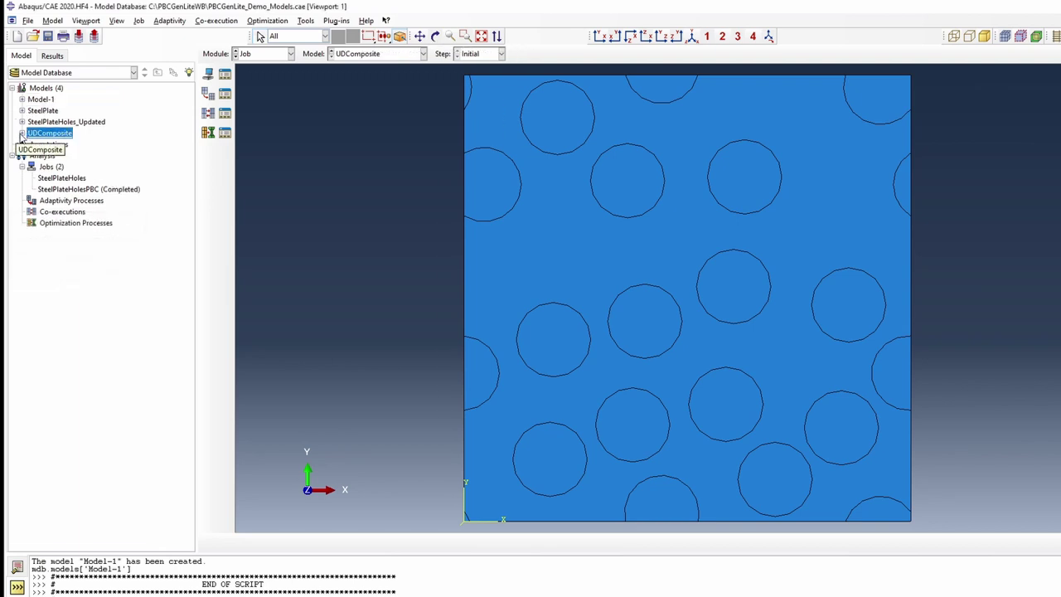
# - Open UDComposite's fibre material for editing
pyautogui.click(22, 135)
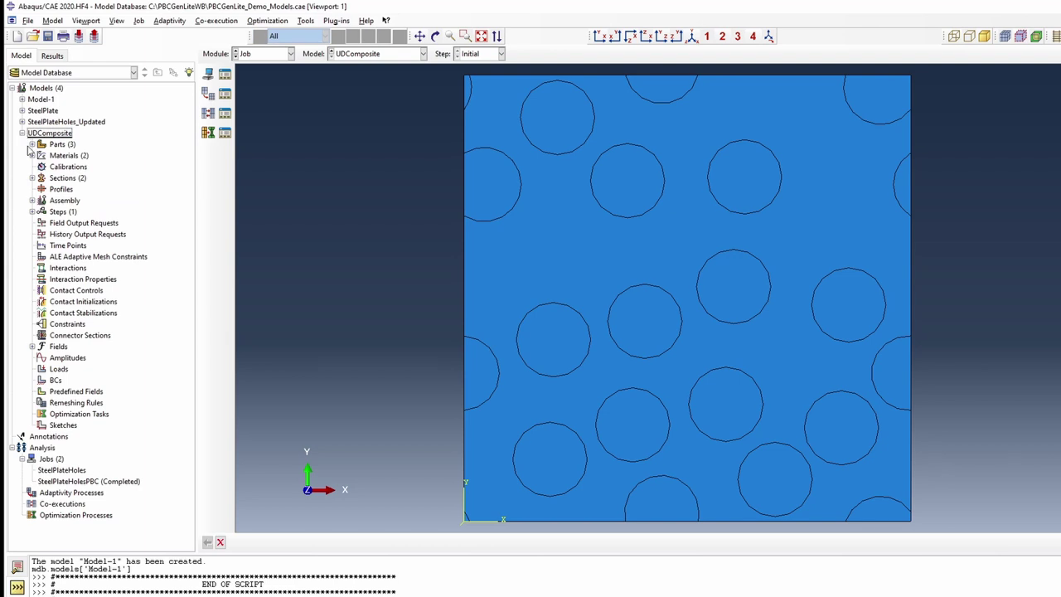
pyautogui.click(32, 155)
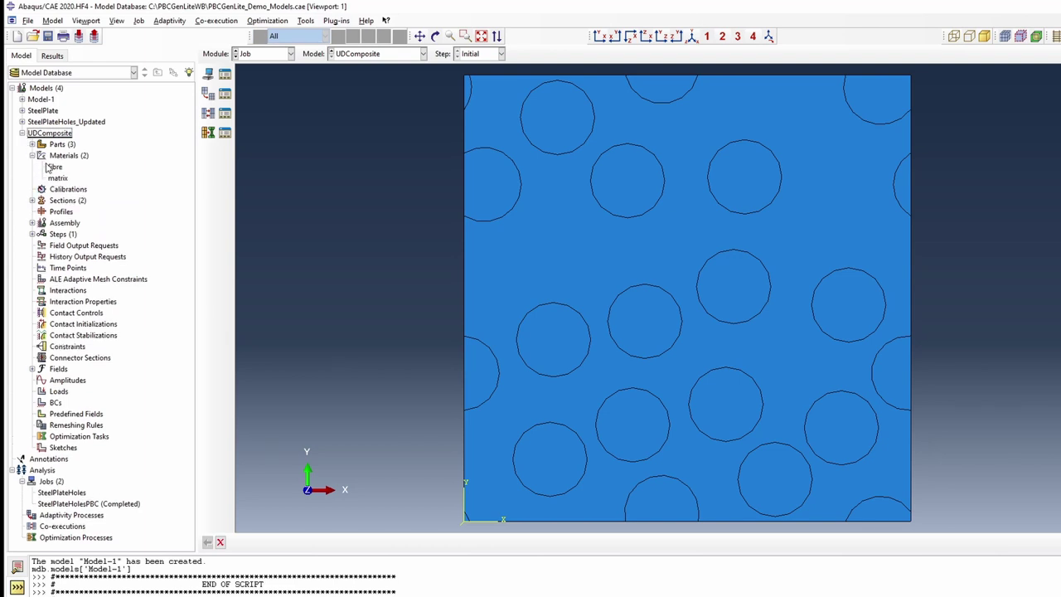
pyautogui.doubleClick(55, 166)
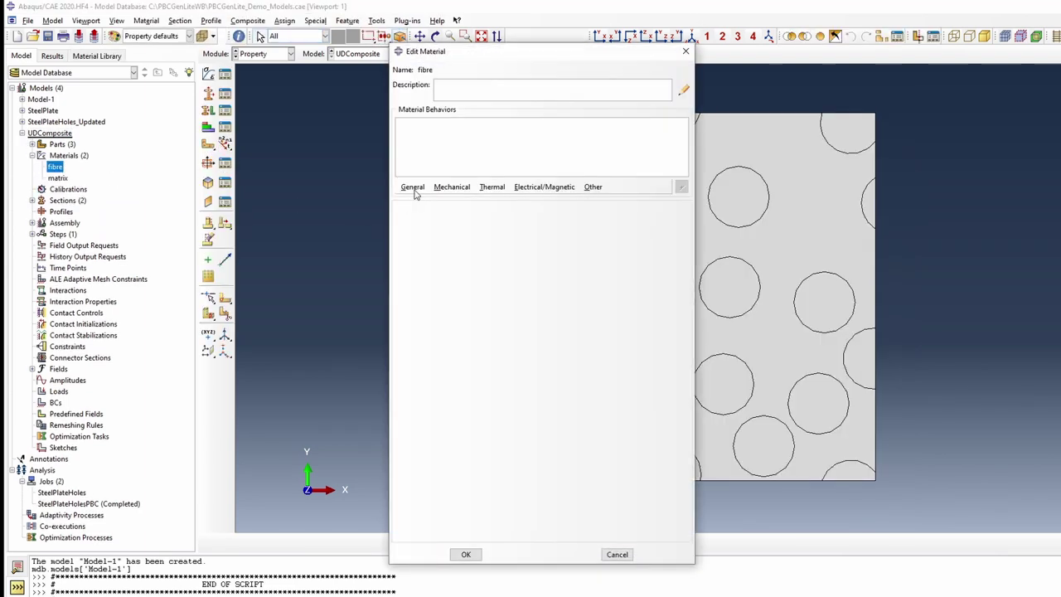
# - Give the fibre material elastic behaviour with E 73e9 and Poisson's ratio 0.2
pyautogui.click(451, 187)
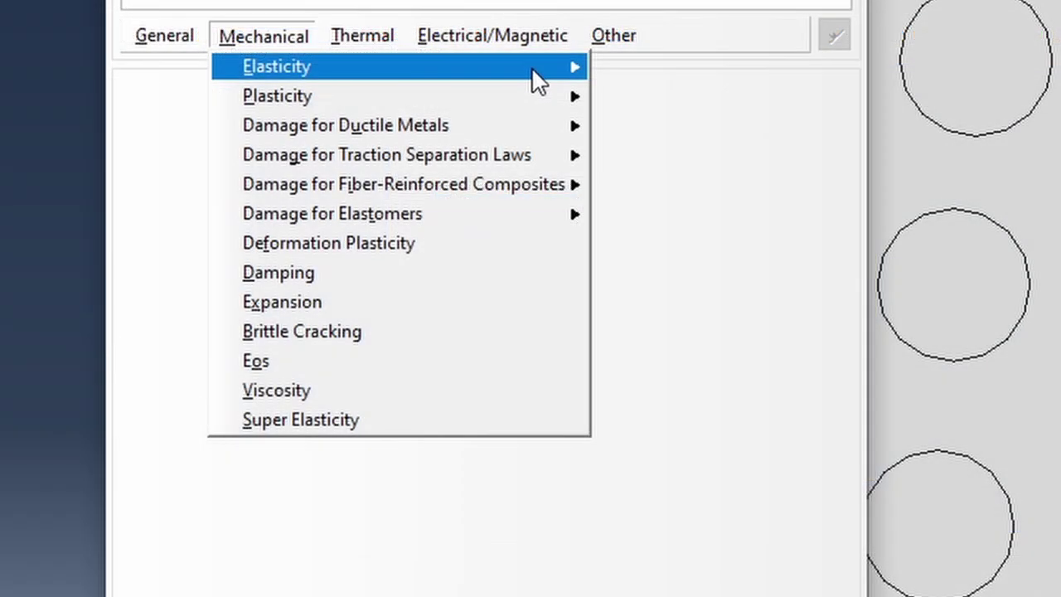
pyautogui.click(634, 70)
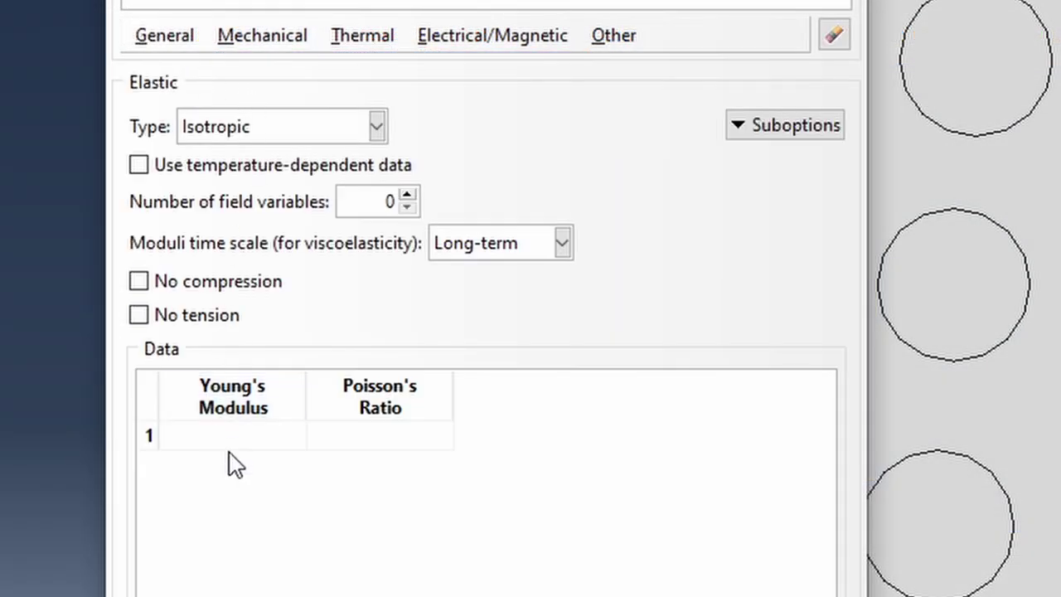
pyautogui.click(232, 436)
pyautogui.write('73e9')
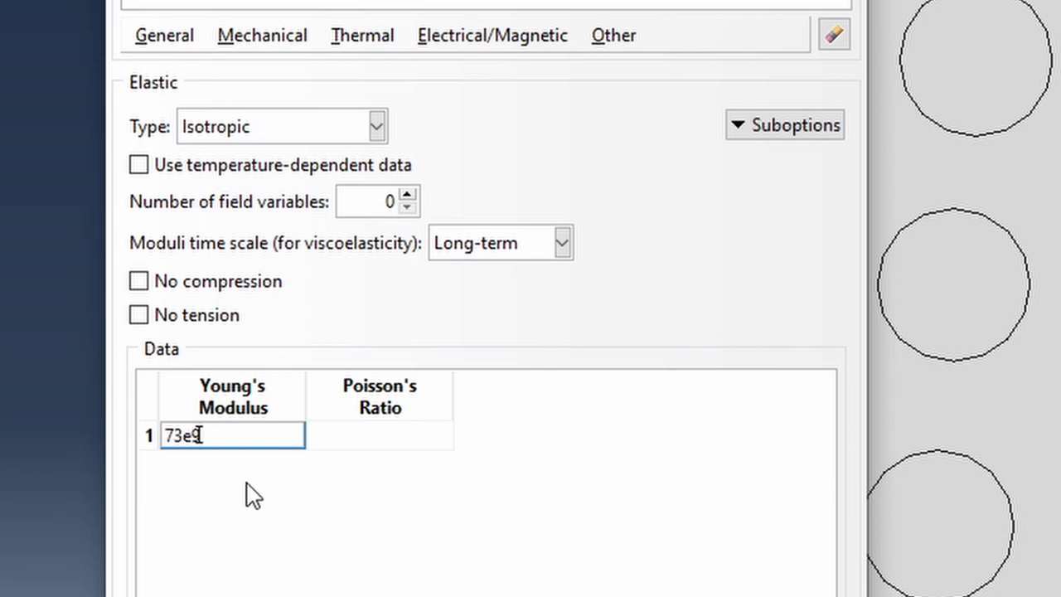
pyautogui.press('Tab')
pyautogui.write('0.3')
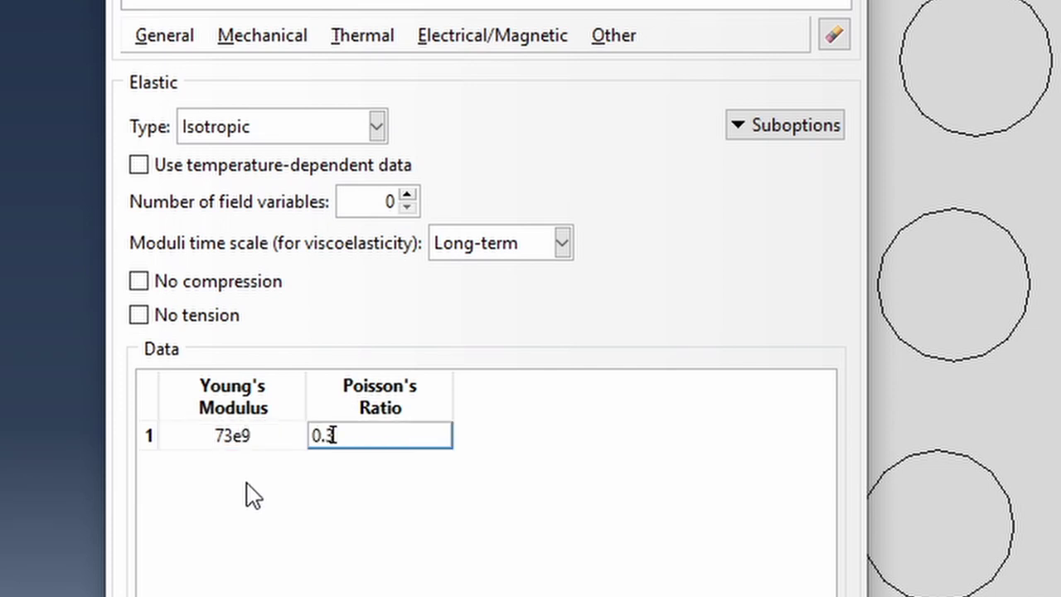
pyautogui.press('BackSpace')
pyautogui.write('2')
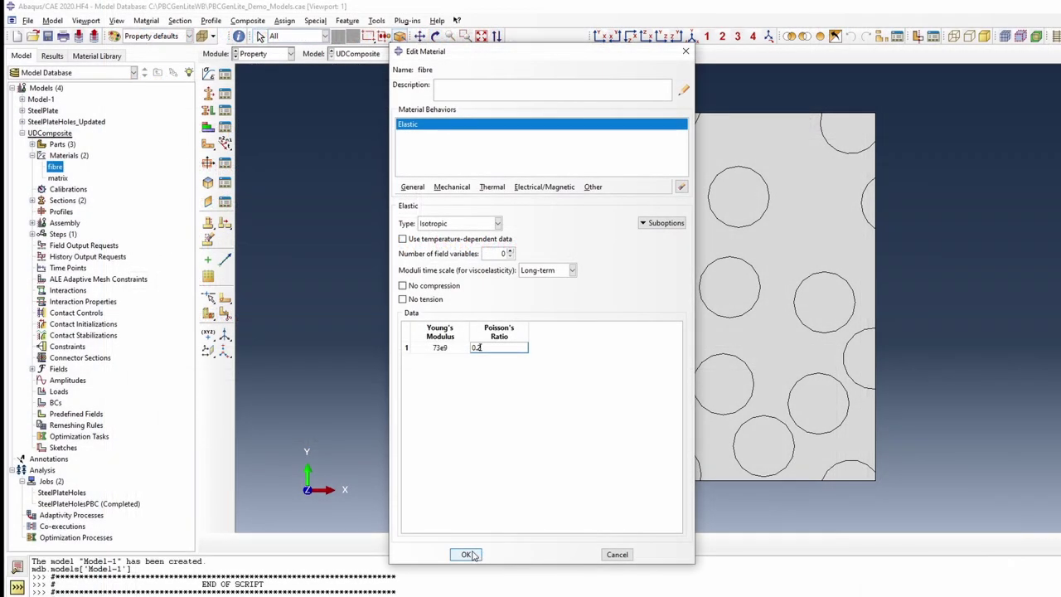
pyautogui.click(466, 553)
# - Give the matrix material elastic behaviour with E 1.308e9 and Poisson's ratio 0.4
pyautogui.doubleClick(57, 178)
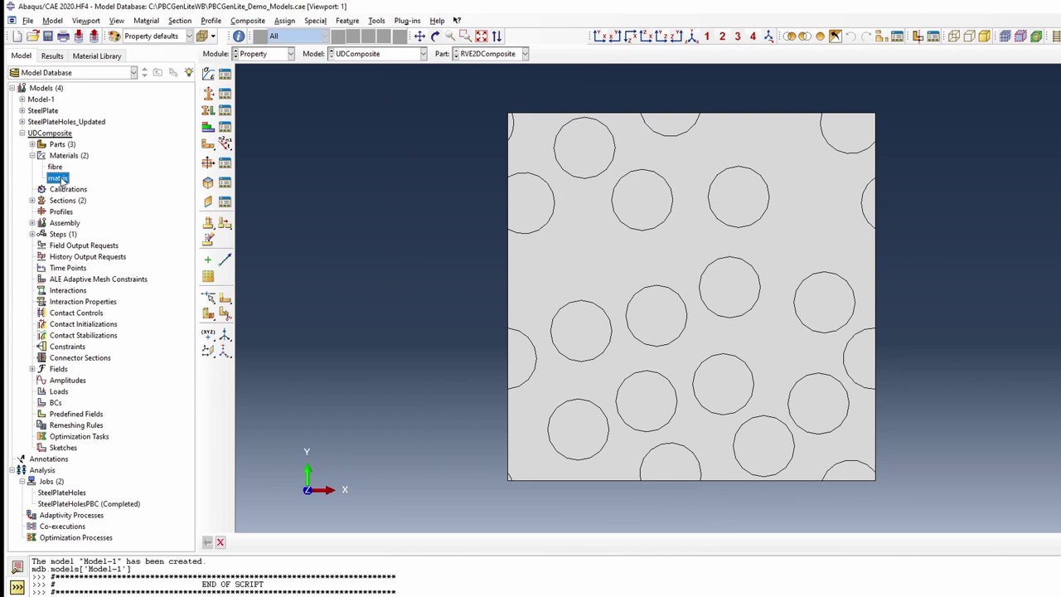
pyautogui.click(452, 186)
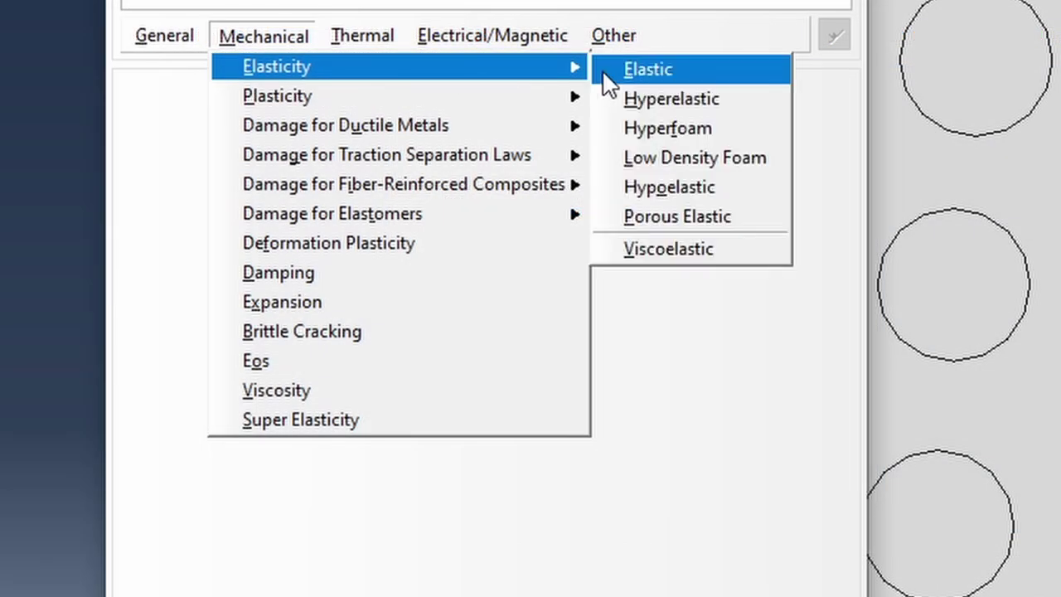
pyautogui.click(601, 200)
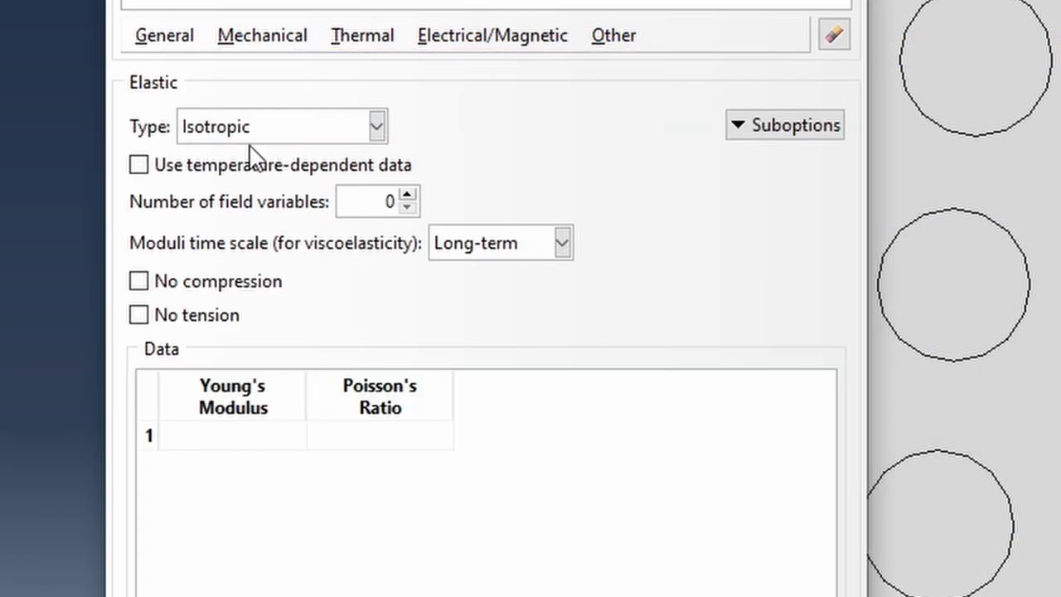
pyautogui.click(238, 435)
pyautogui.write('1.308e9')
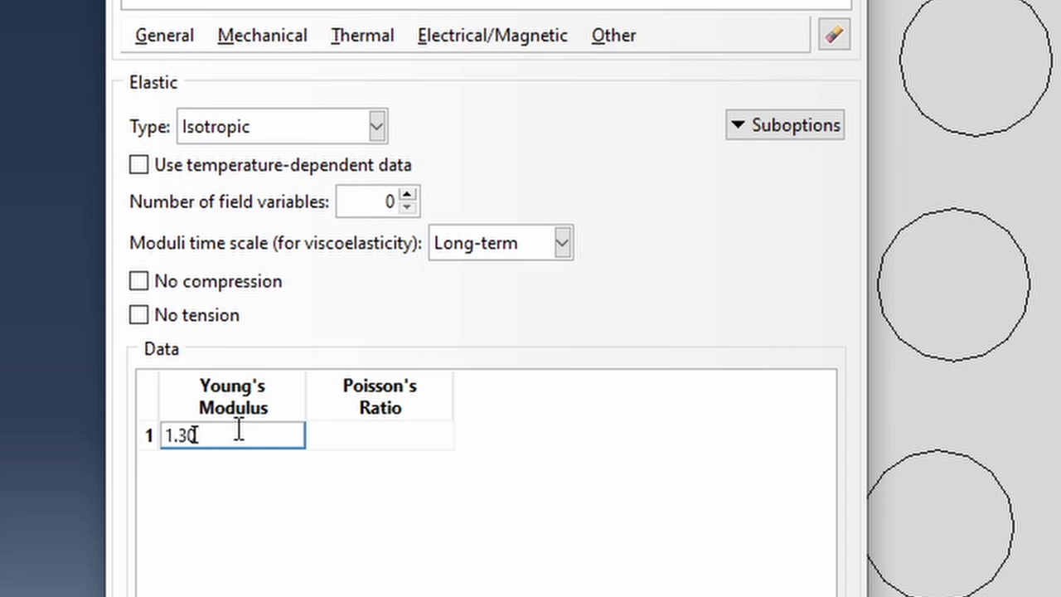
pyautogui.press('Tab')
pyautogui.write('0.4')
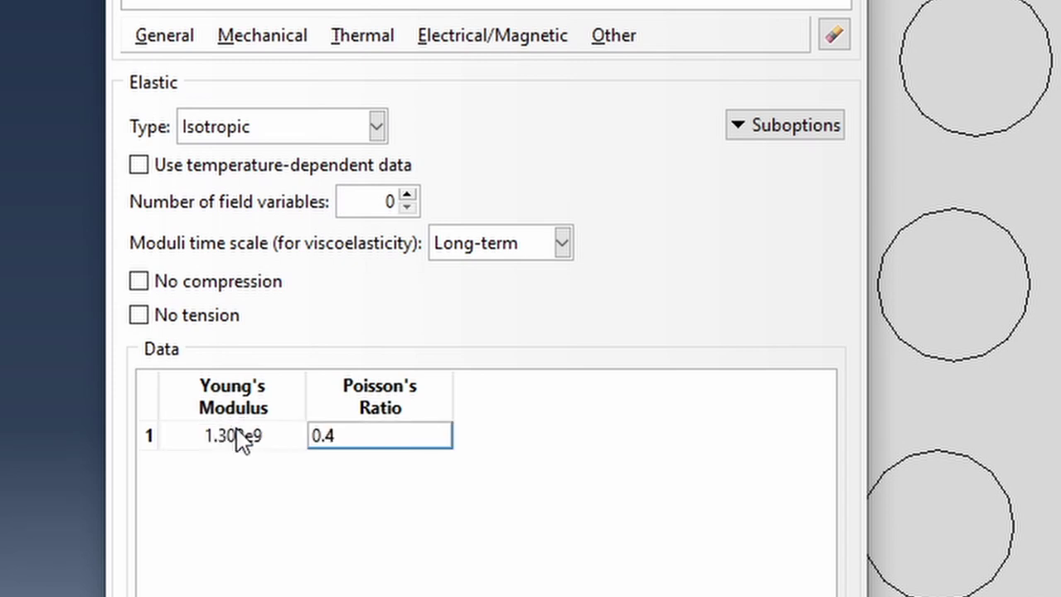
# - Add matrix plasticity yielding at 40e6 with 0.0 plastic strain and save the material
pyautogui.click(241, 40)
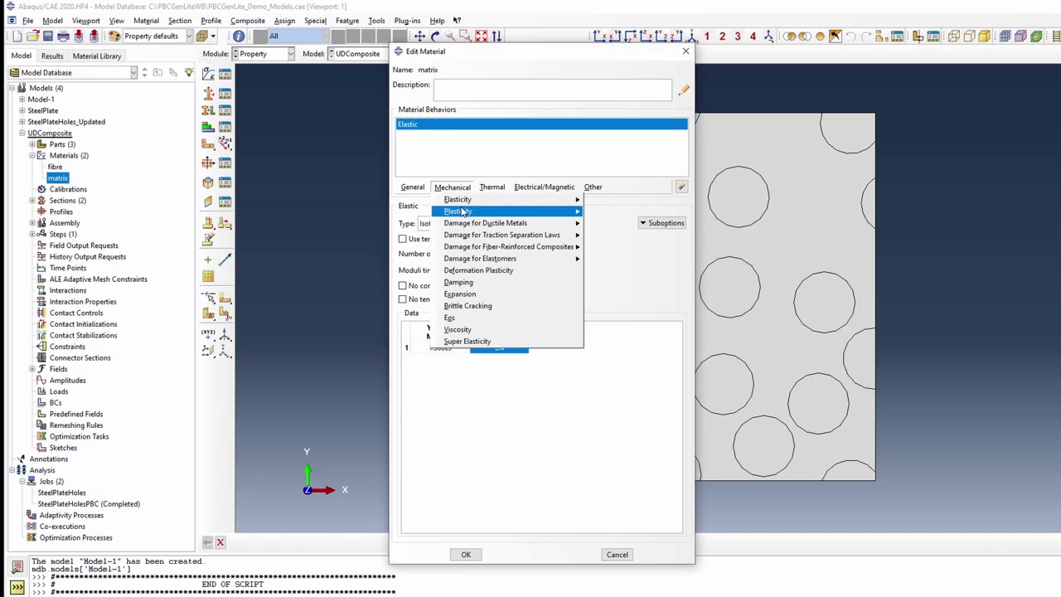
pyautogui.click(520, 311)
pyautogui.click(277, 401)
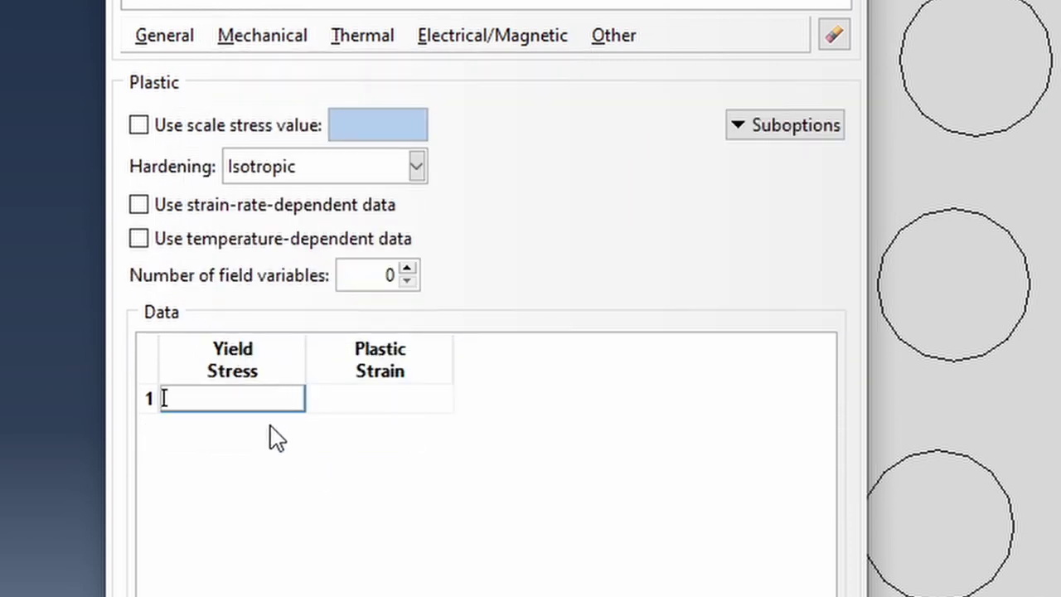
pyautogui.write('40e6')
pyautogui.press('Tab')
pyautogui.write('0.')
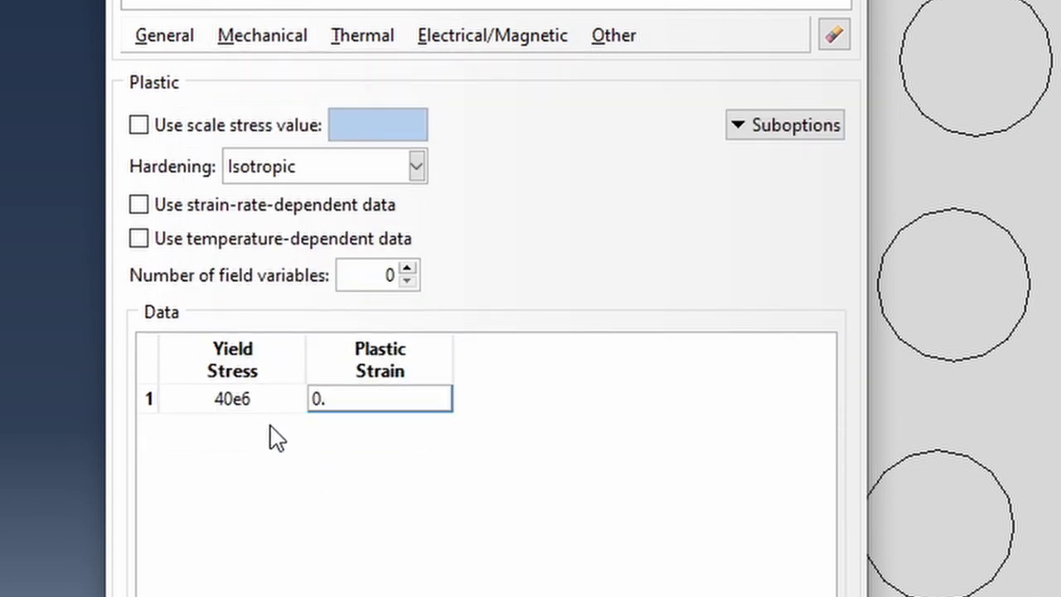
pyautogui.write('0')
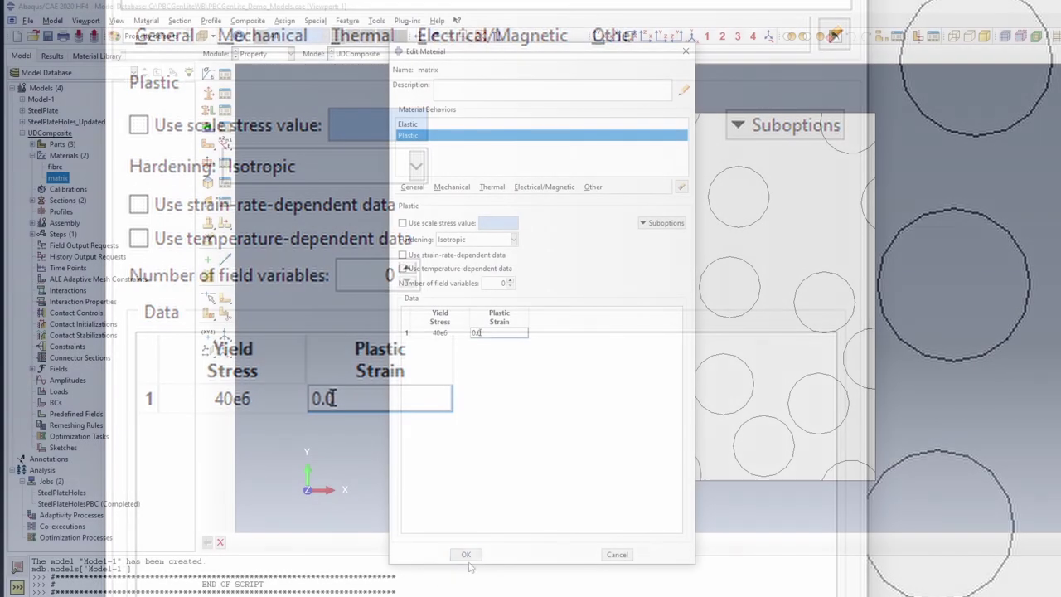
pyautogui.click(467, 555)
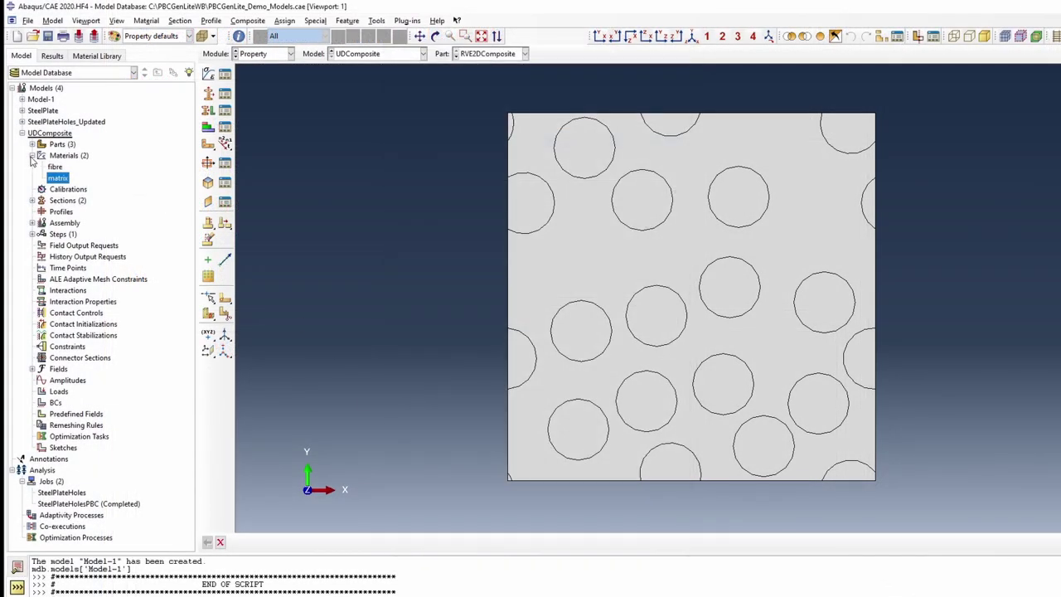
# - Assign matrixSection to the matrix region of the RVE2DComposite part
pyautogui.click(31, 144)
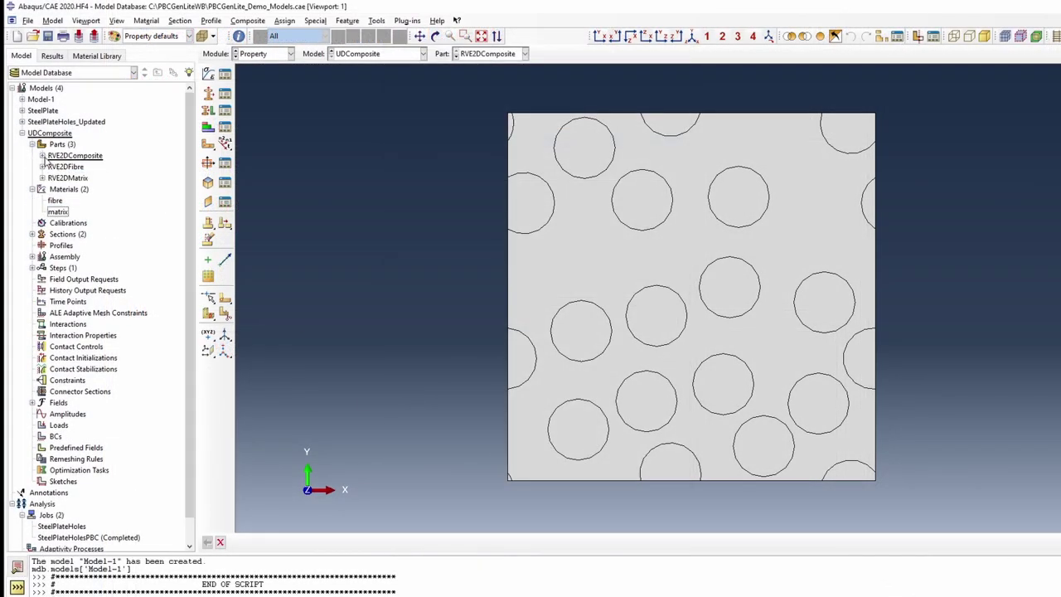
pyautogui.click(43, 157)
pyautogui.doubleClick(112, 222)
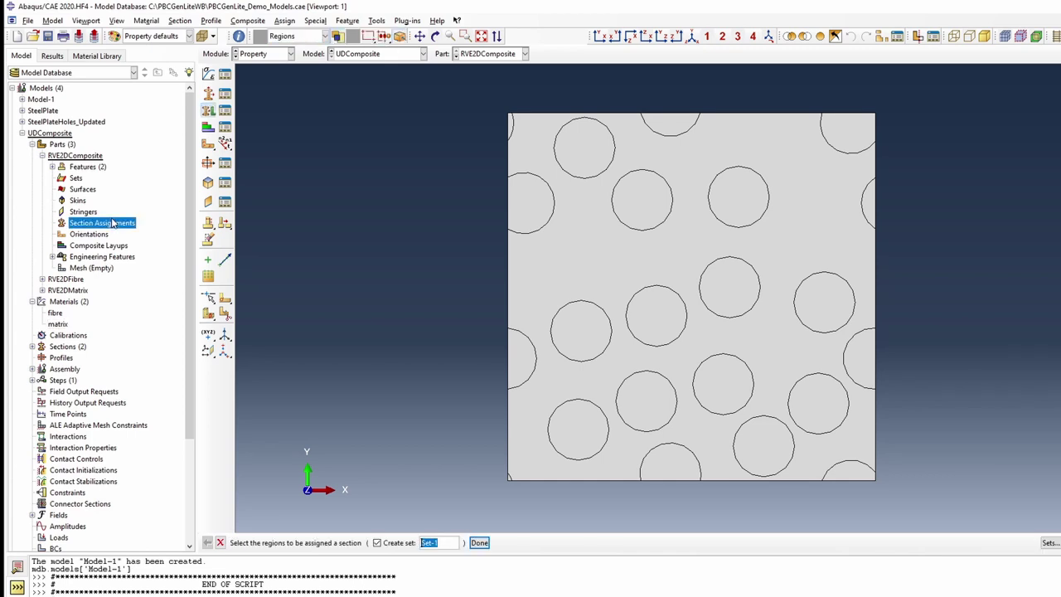
pyautogui.click(378, 543)
pyautogui.click(556, 286)
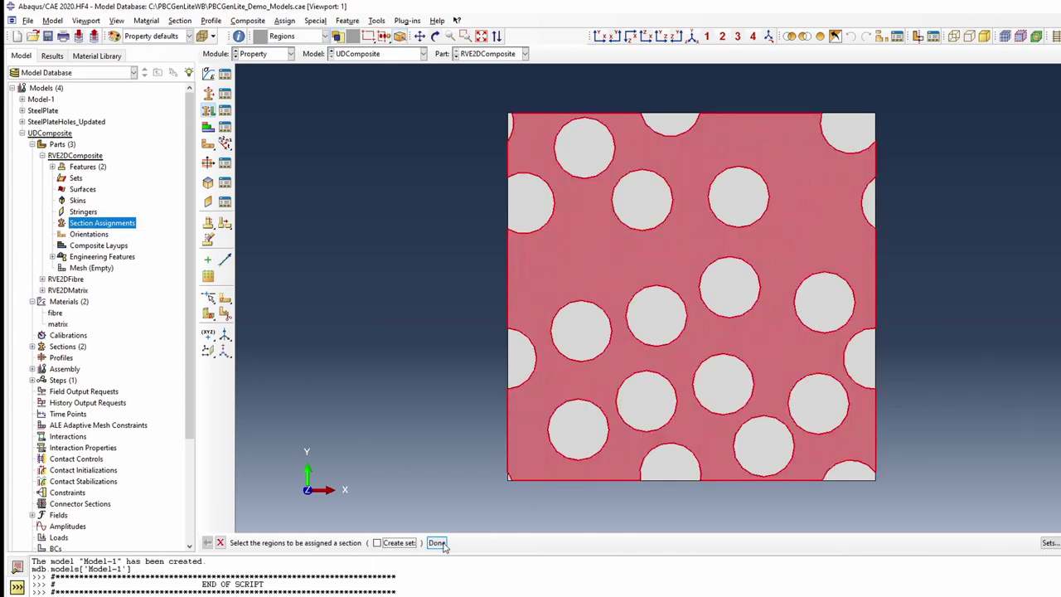
pyautogui.click(479, 542)
pyautogui.click(448, 205)
pyautogui.click(423, 229)
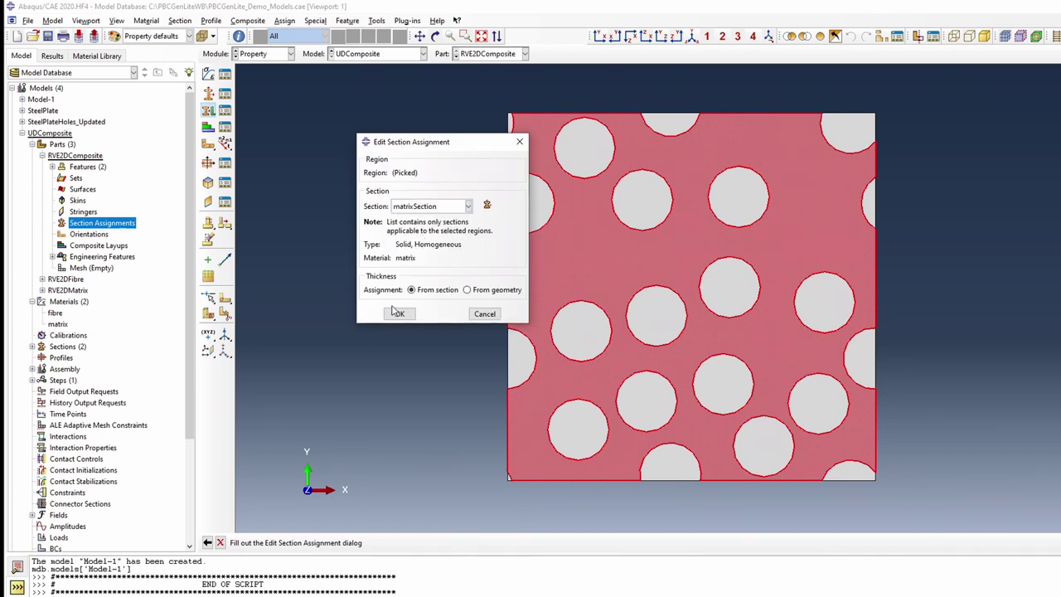
pyautogui.click(399, 315)
# - Assign fibreSection to the 16 fibre circles
pyautogui.click(530, 294)
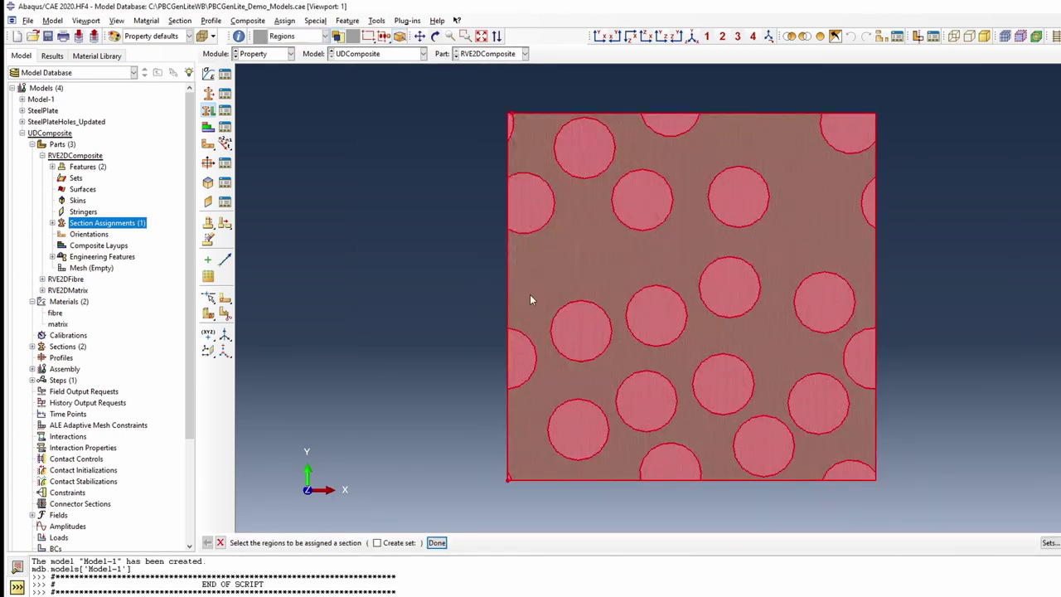
pyautogui.click(437, 542)
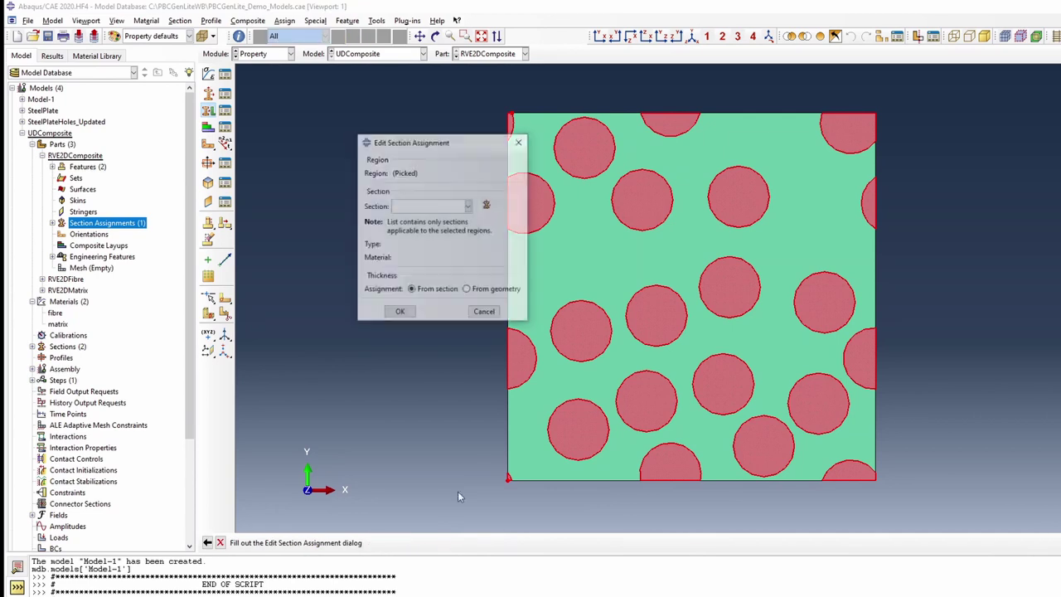
pyautogui.click(431, 205)
pyautogui.click(406, 230)
pyautogui.click(400, 312)
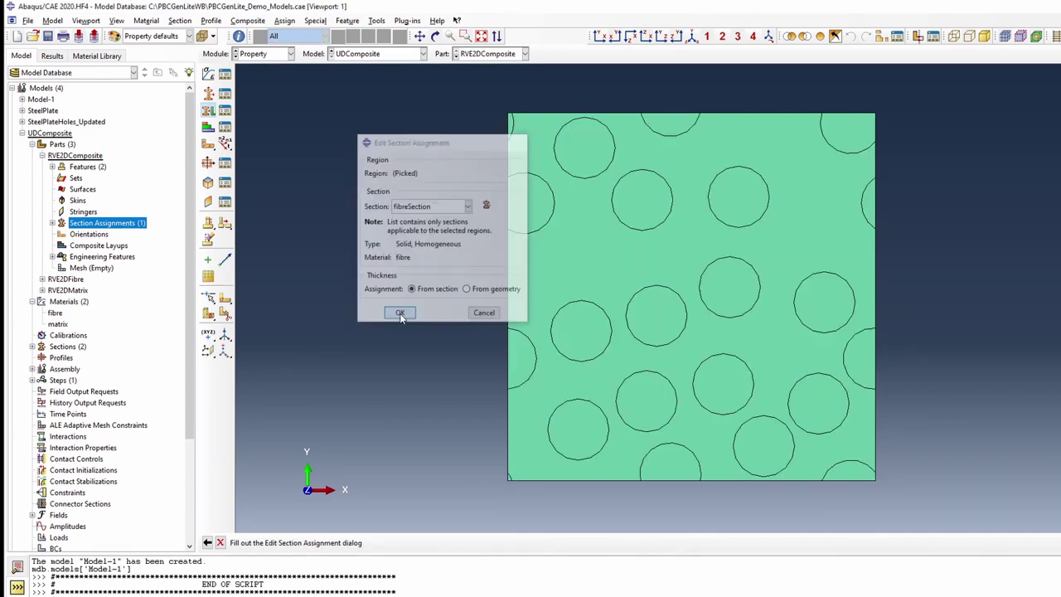
# - Switch the colour code to Materials and select the part's empty mesh
pyautogui.click(157, 36)
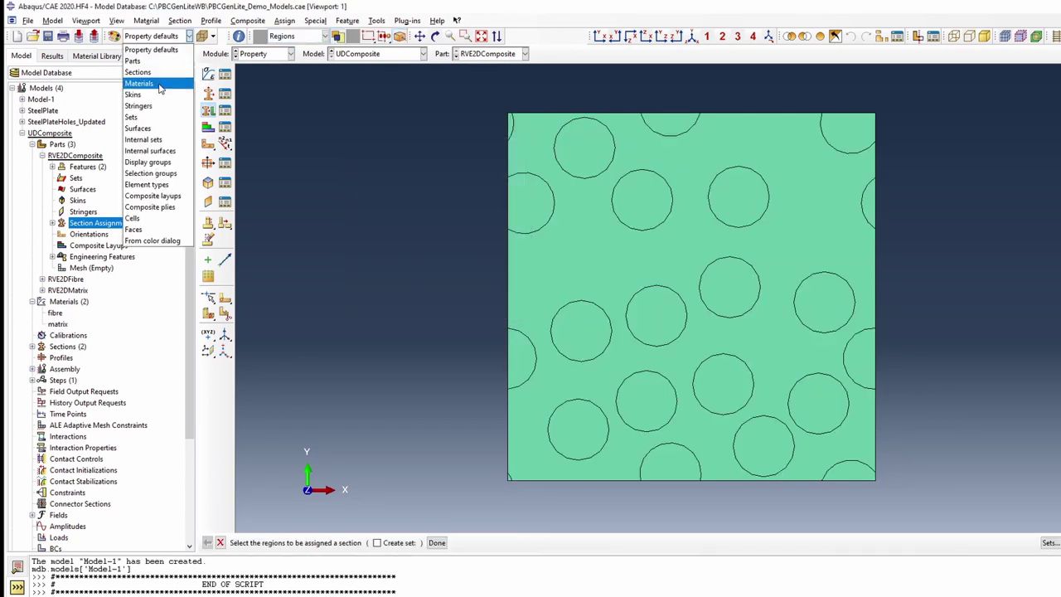
pyautogui.click(149, 66)
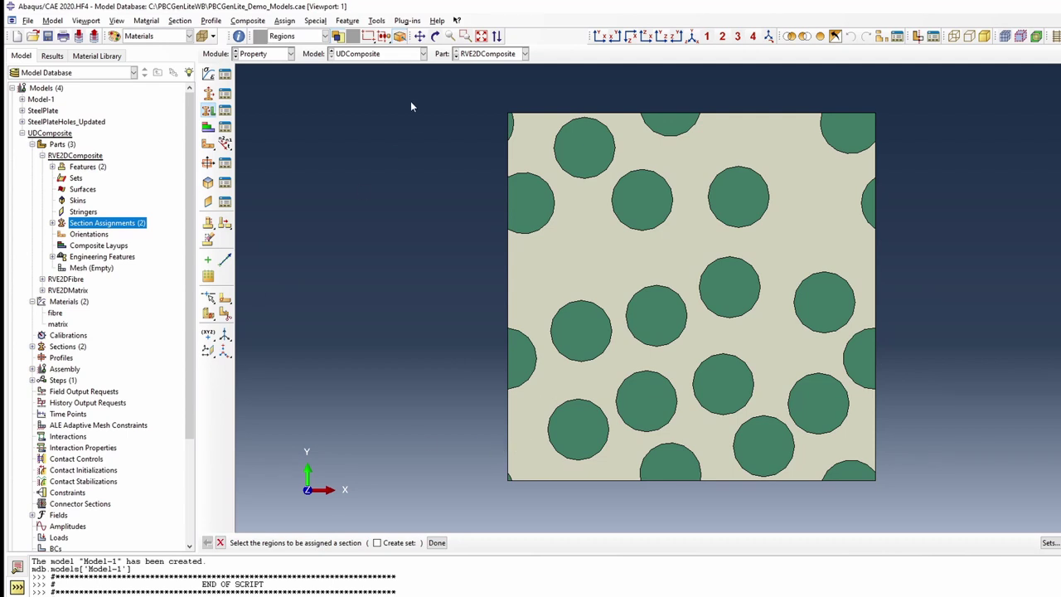
pyautogui.click(83, 268)
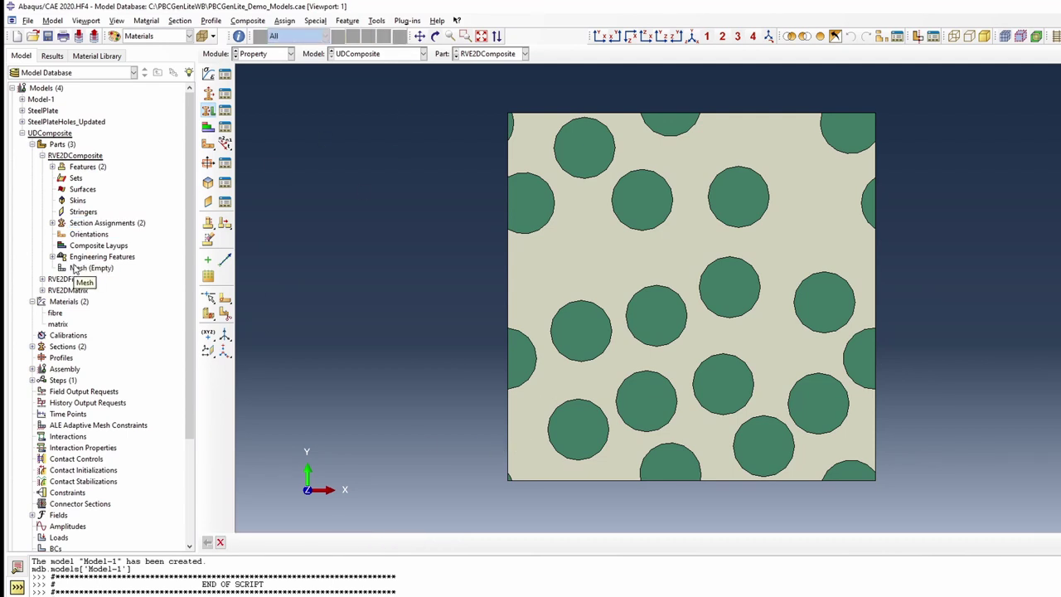
# - Seed the RVE2DComposite part and mesh its face with free triangular elements
pyautogui.doubleClick(83, 268)
pyautogui.click(208, 72)
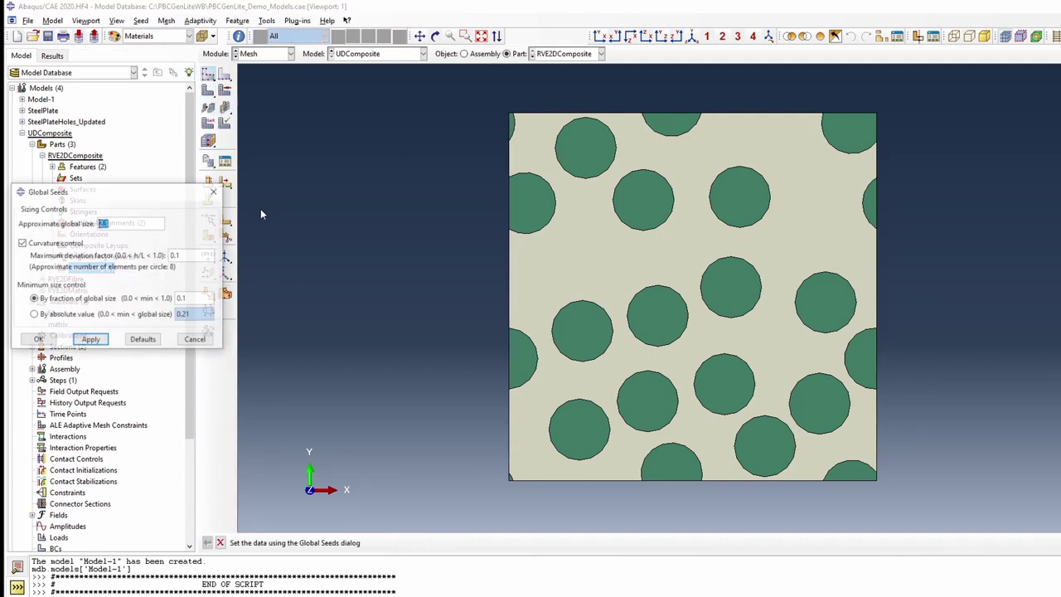
pyautogui.click(37, 340)
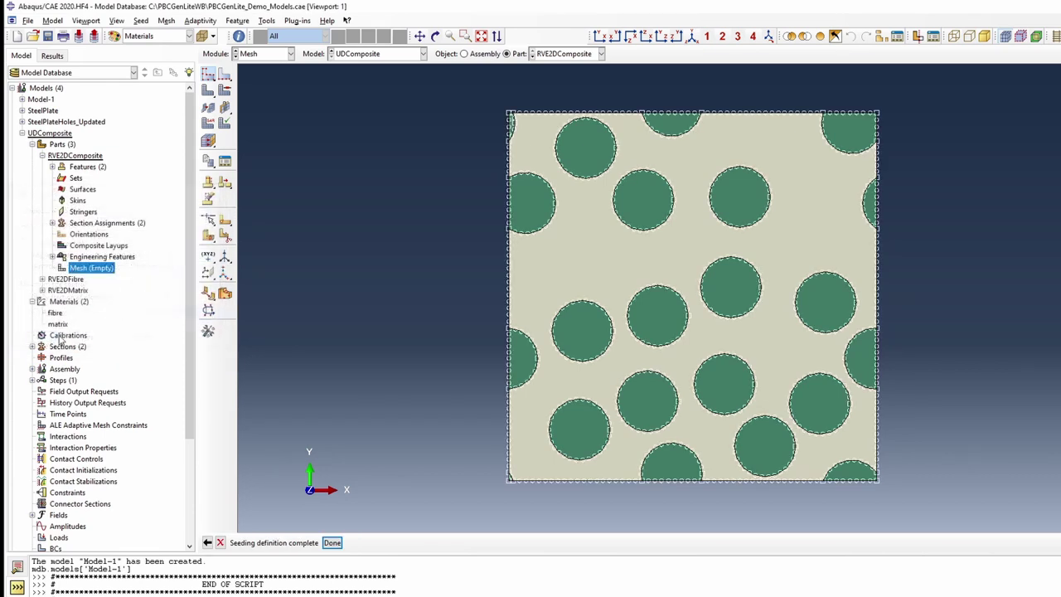
pyautogui.click(225, 90)
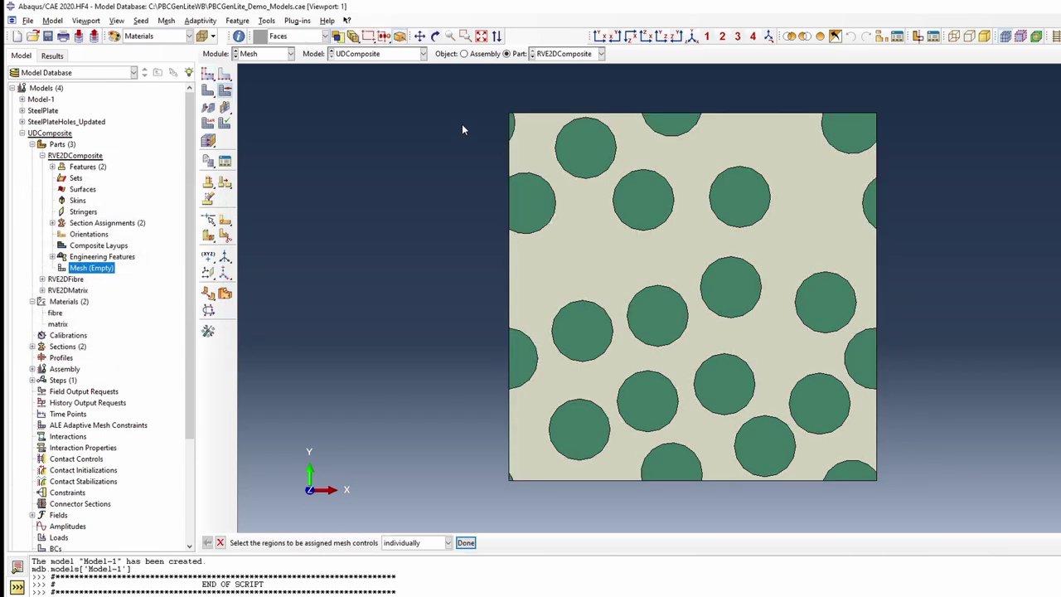
pyautogui.click(817, 390)
pyautogui.click(464, 543)
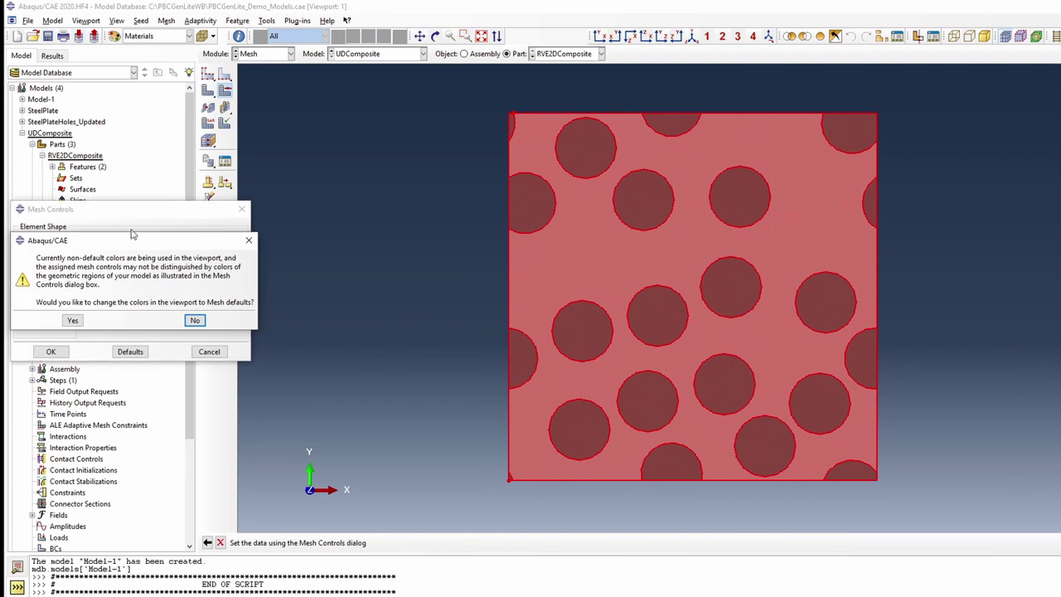
pyautogui.click(163, 317)
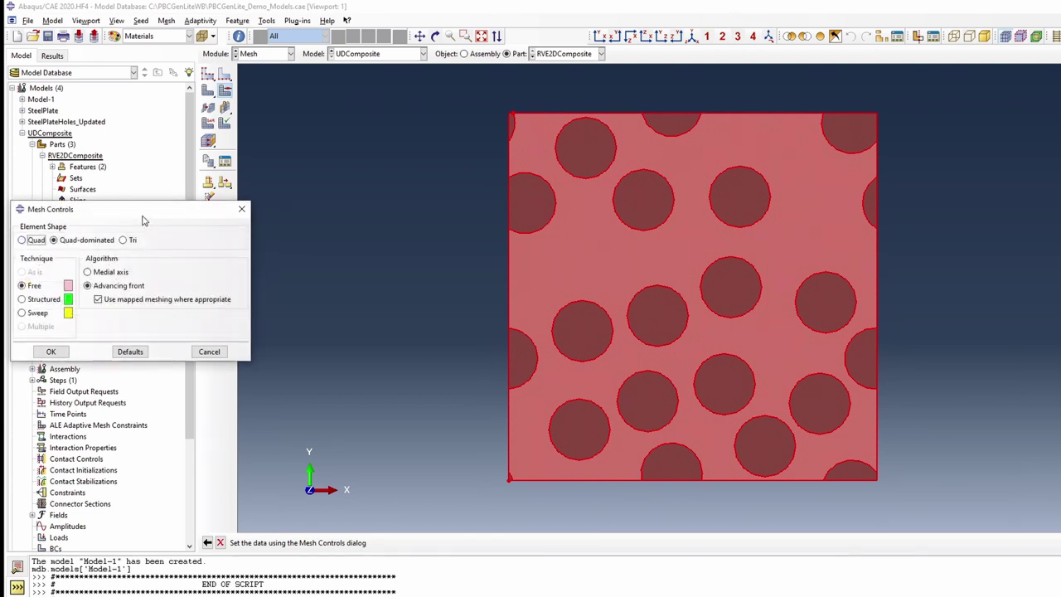
pyautogui.click(50, 351)
pyautogui.click(209, 92)
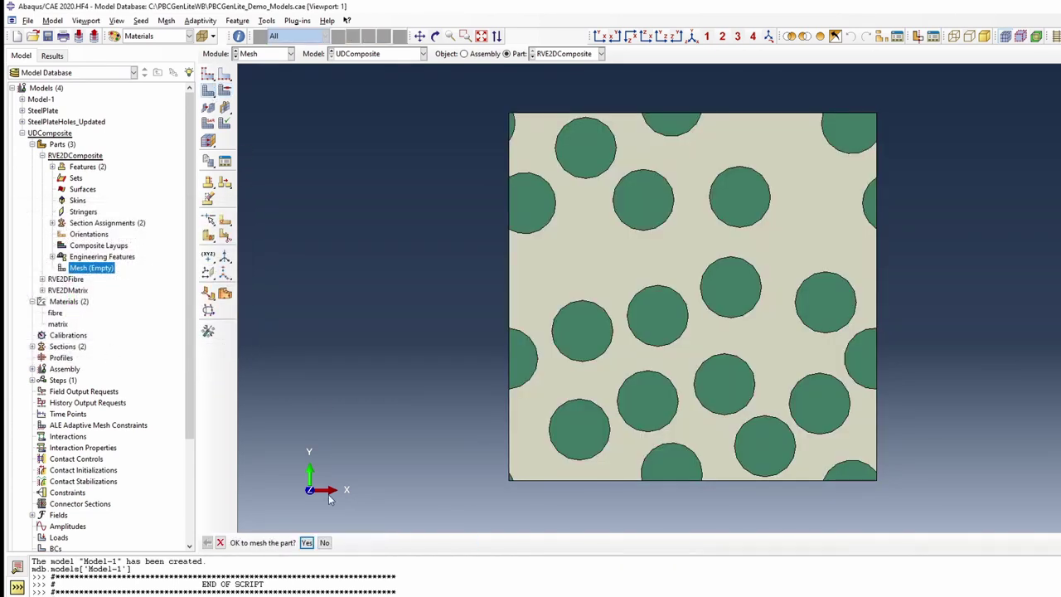
pyautogui.click(307, 543)
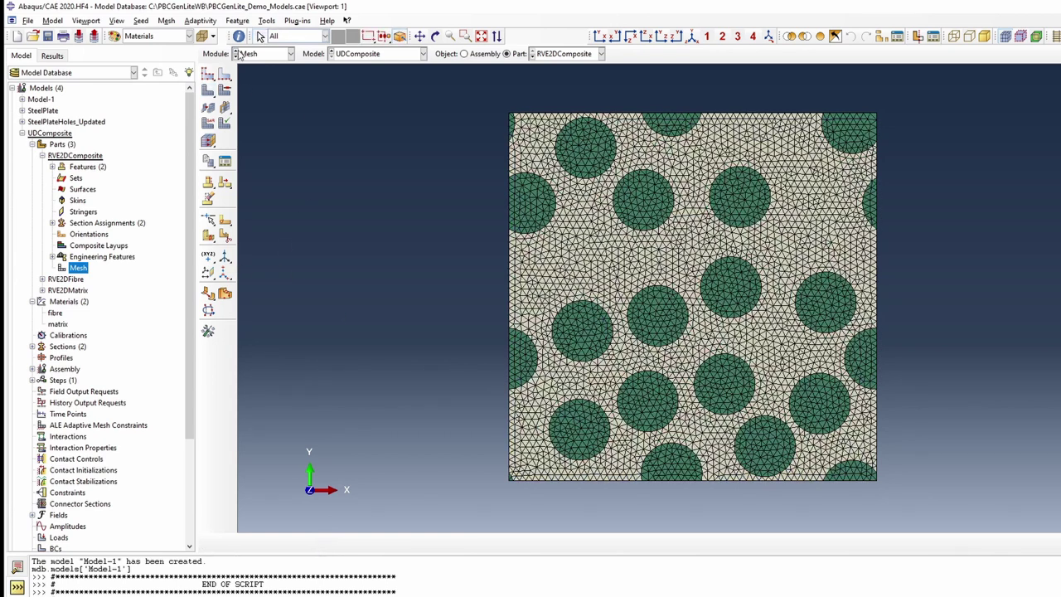
# - Query the mesh to confirm 7164 elements and 3697 total nodes
pyautogui.click(238, 36)
pyautogui.click(38, 191)
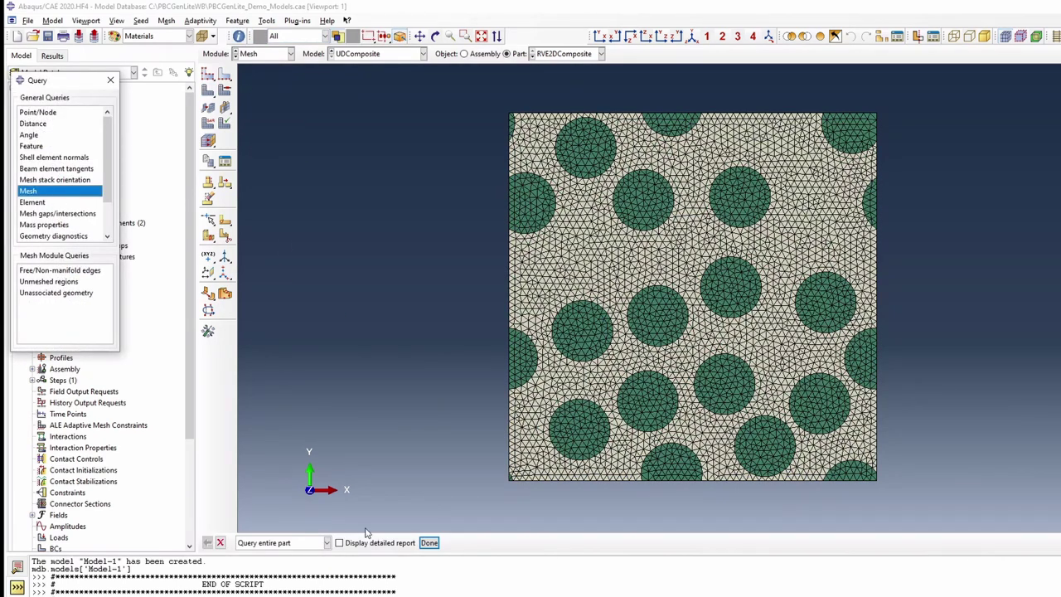
pyautogui.click(428, 543)
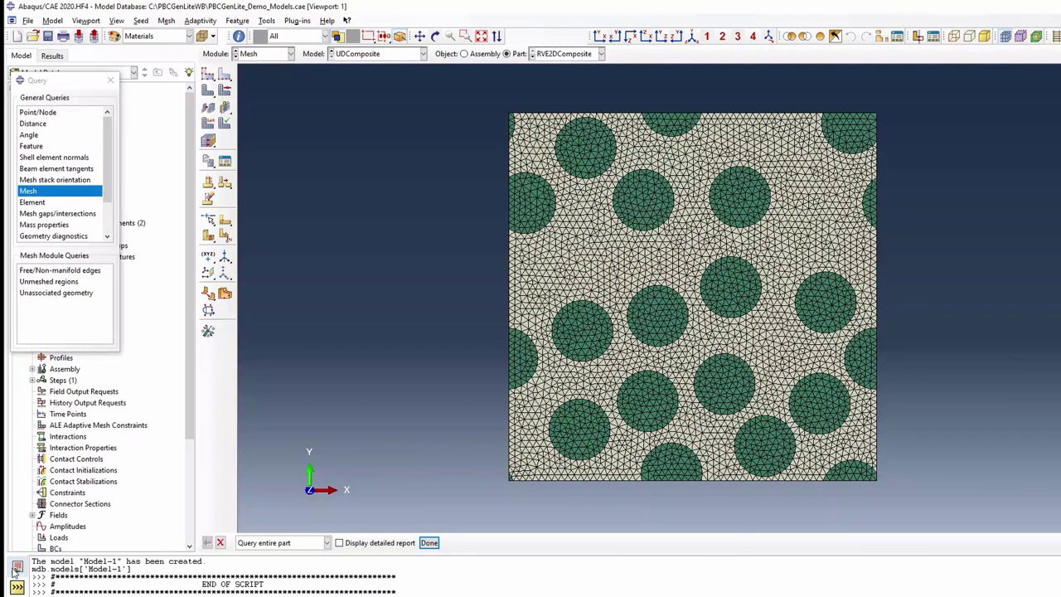
pyautogui.scroll(-3, 97, 580)
pyautogui.moveTo(163, 592); pyautogui.dragTo(146, 592)
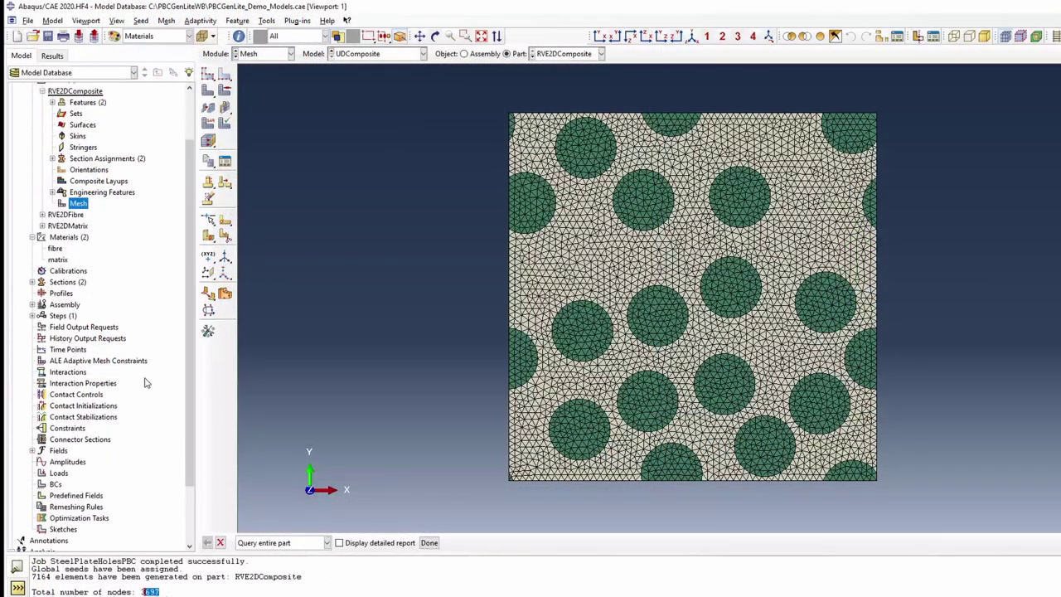
# - Create loadingStep as a Static, General step after Initial, keeping default settings
pyautogui.scroll(-2, 142, 390)
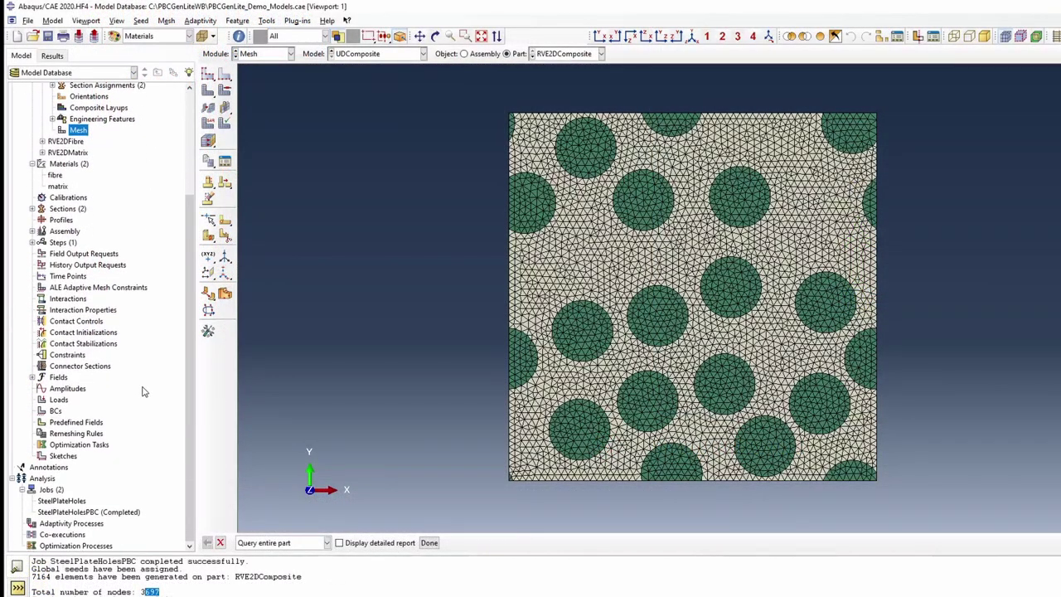
pyautogui.scroll(2, 125, 315)
pyautogui.scroll(-2, 75, 398)
pyautogui.click(58, 242)
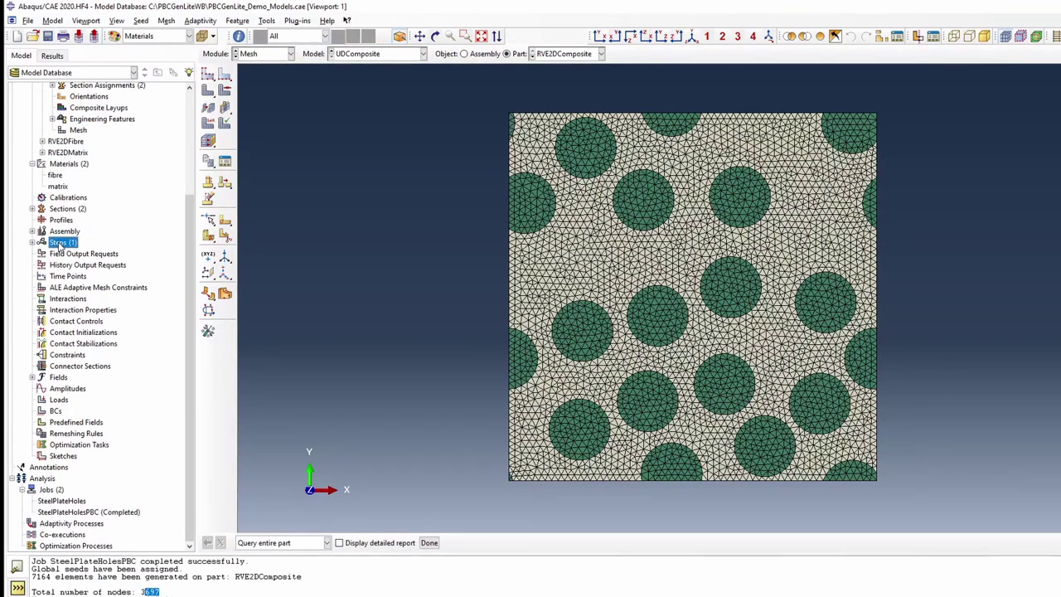
pyautogui.doubleClick(55, 243)
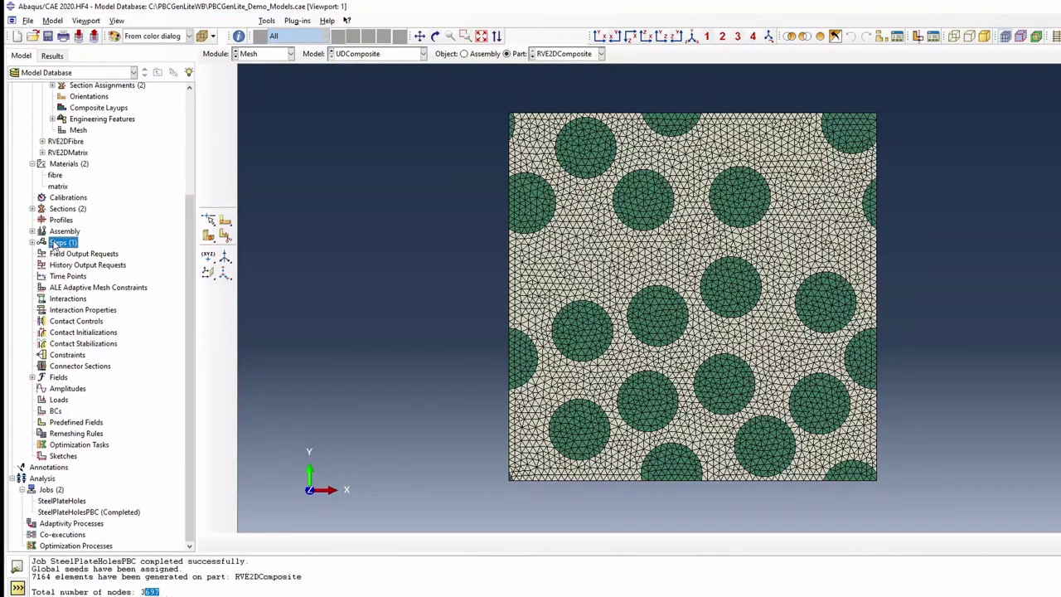
pyautogui.press('BackSpace')
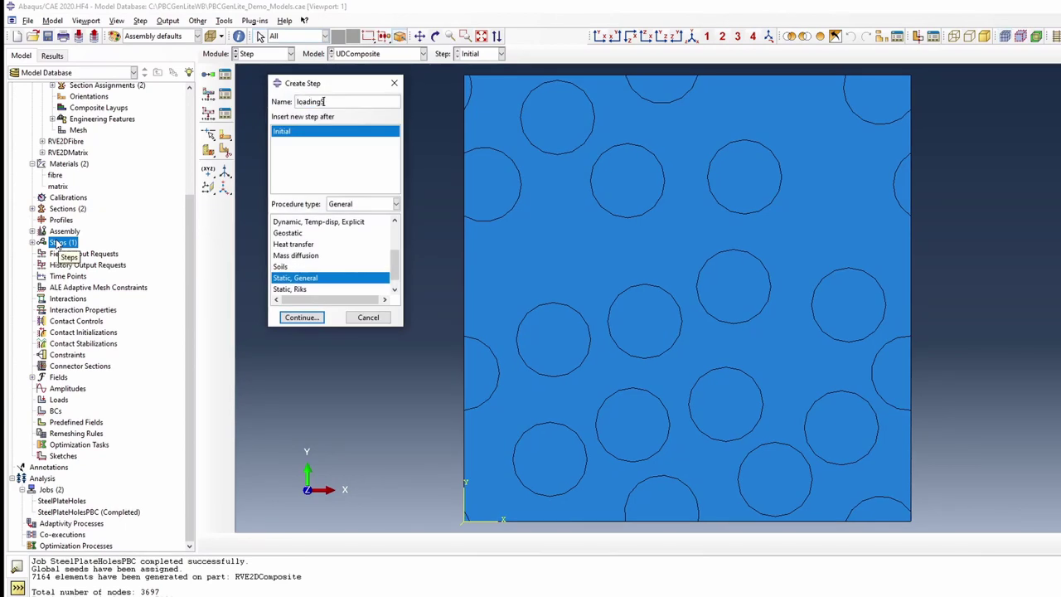
pyautogui.click(300, 318)
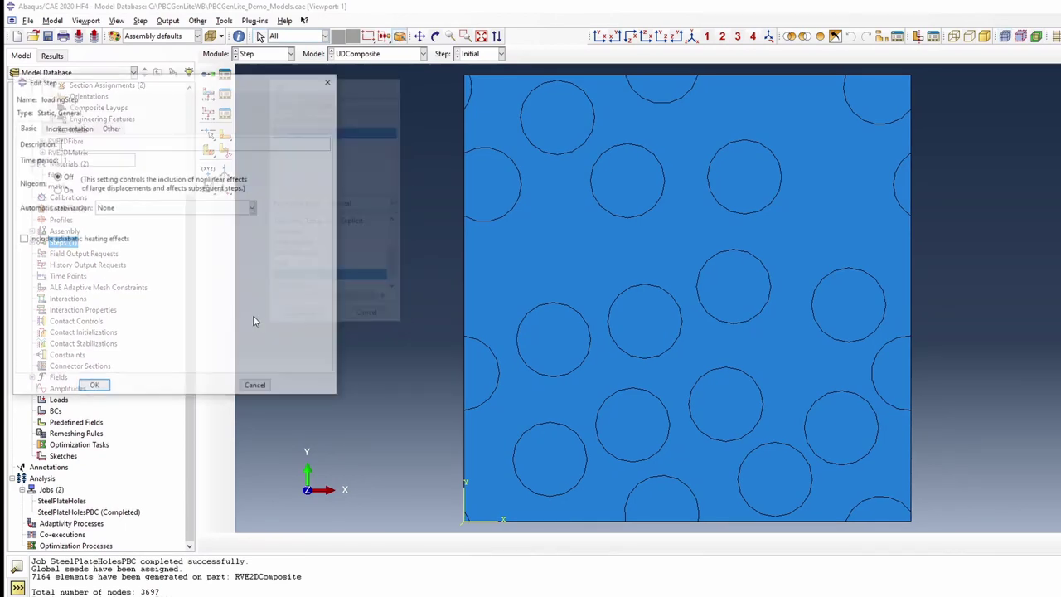
pyautogui.click(92, 387)
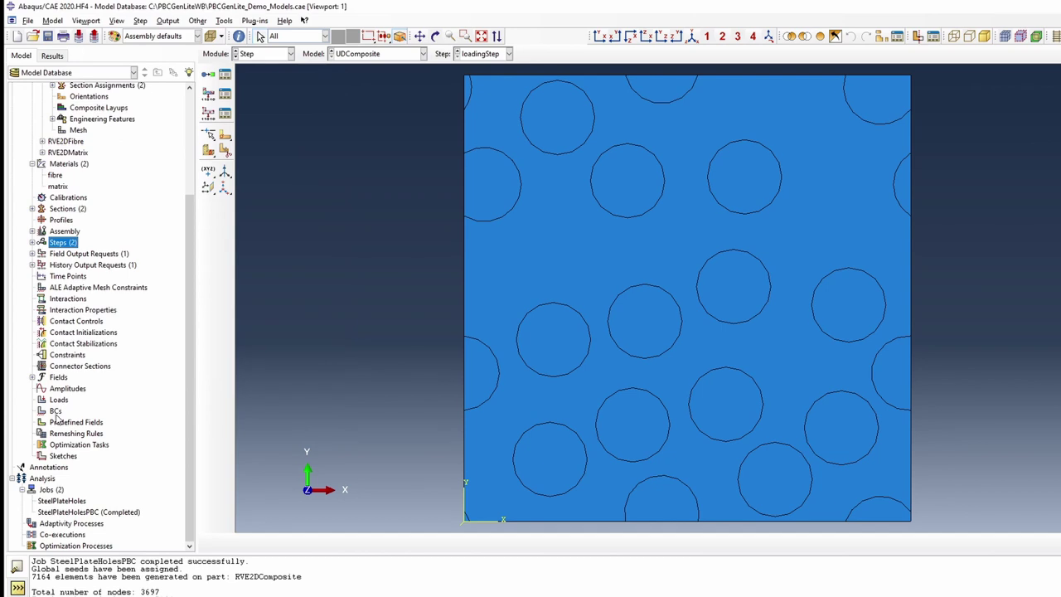
# - Add Displacement/Rotation condition XBackFixed in the Initial step, fixing U1 and U2 at the bottom-left vertex
pyautogui.doubleClick(55, 412)
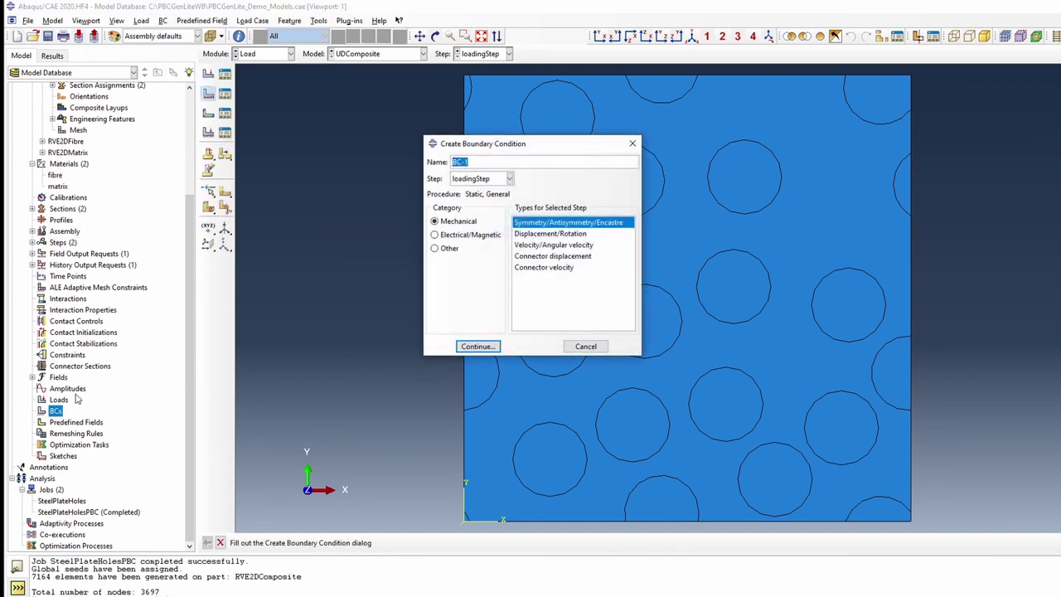
pyautogui.write('XBa')
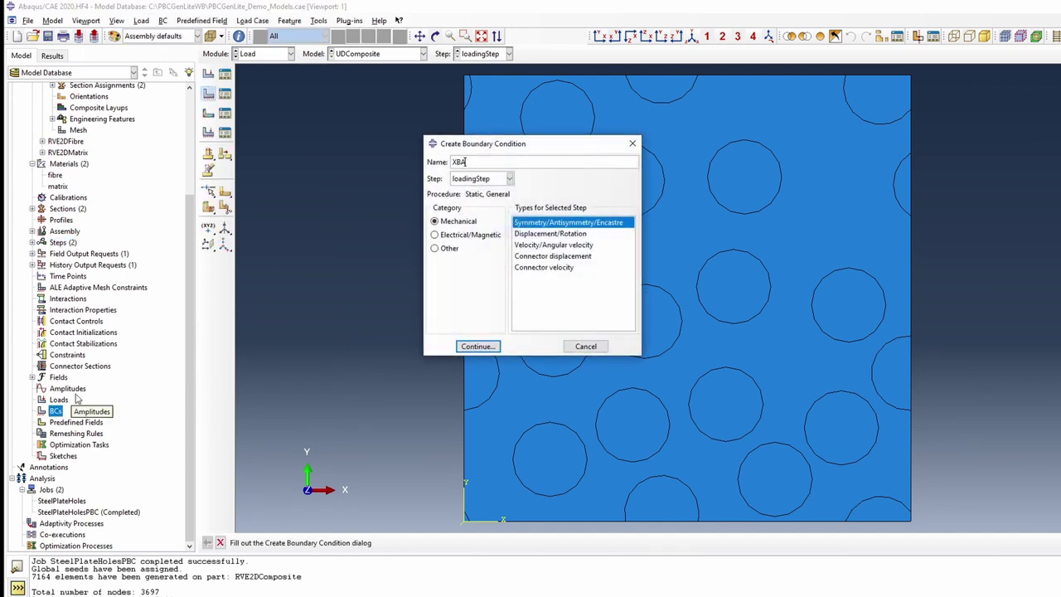
pyautogui.write('ckFixed')
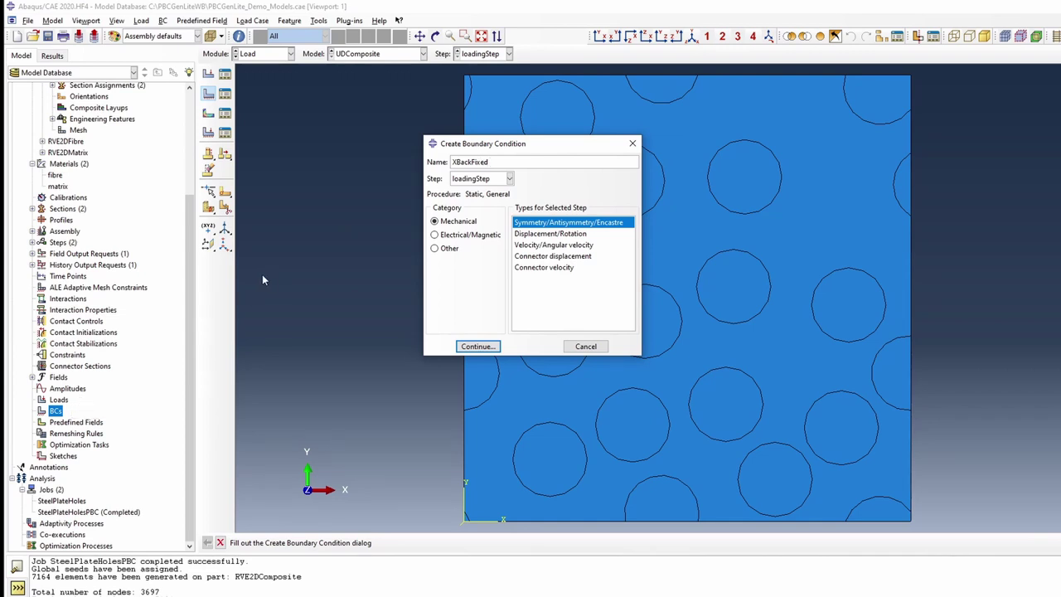
pyautogui.click(489, 179)
pyautogui.click(464, 190)
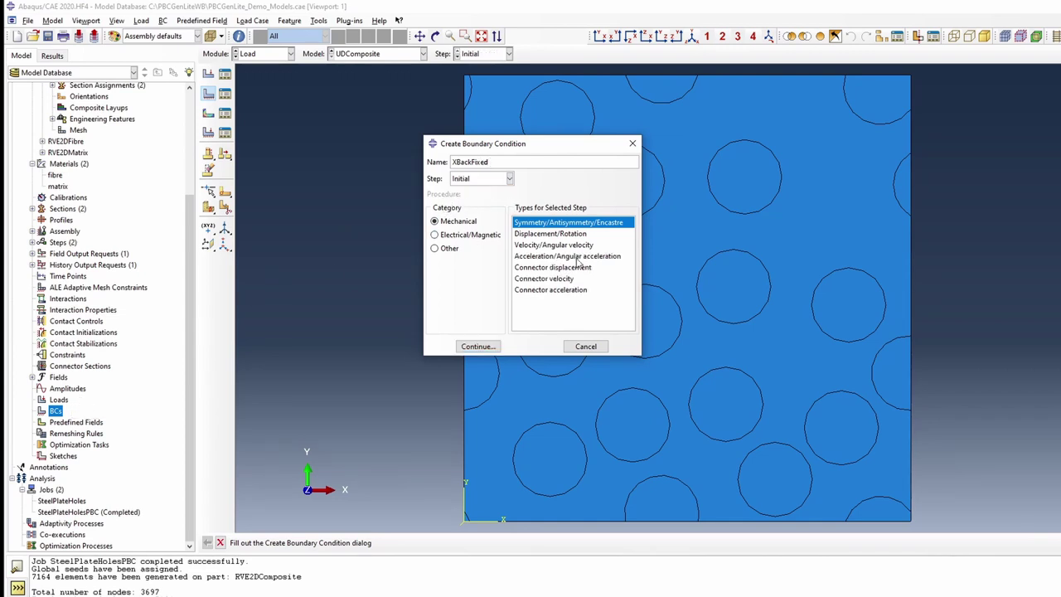
pyautogui.click(478, 346)
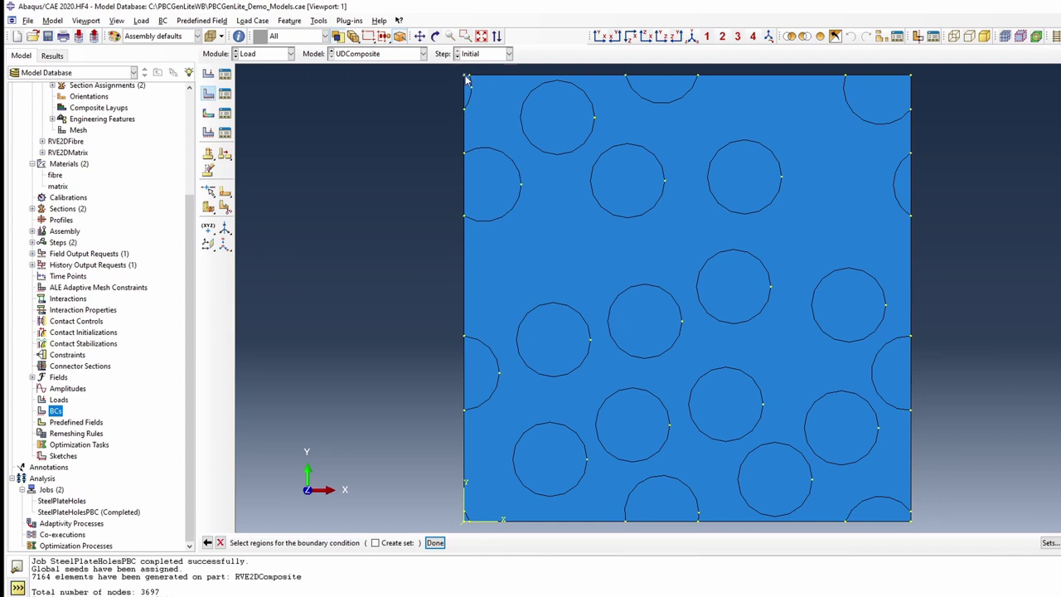
pyautogui.click(463, 532)
pyautogui.click(435, 542)
pyautogui.click(478, 299)
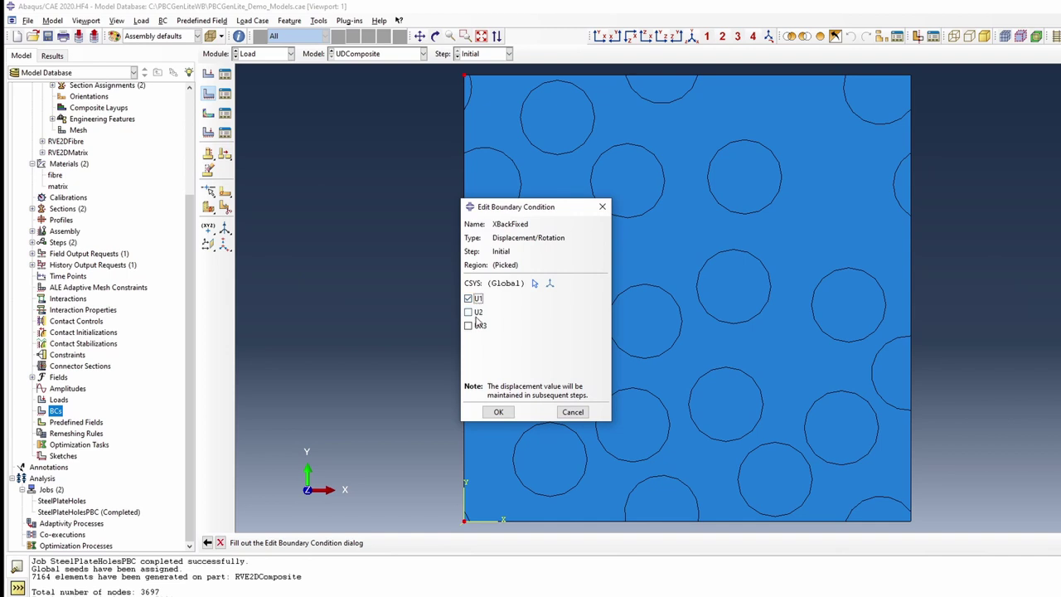
pyautogui.click(469, 312)
pyautogui.click(498, 413)
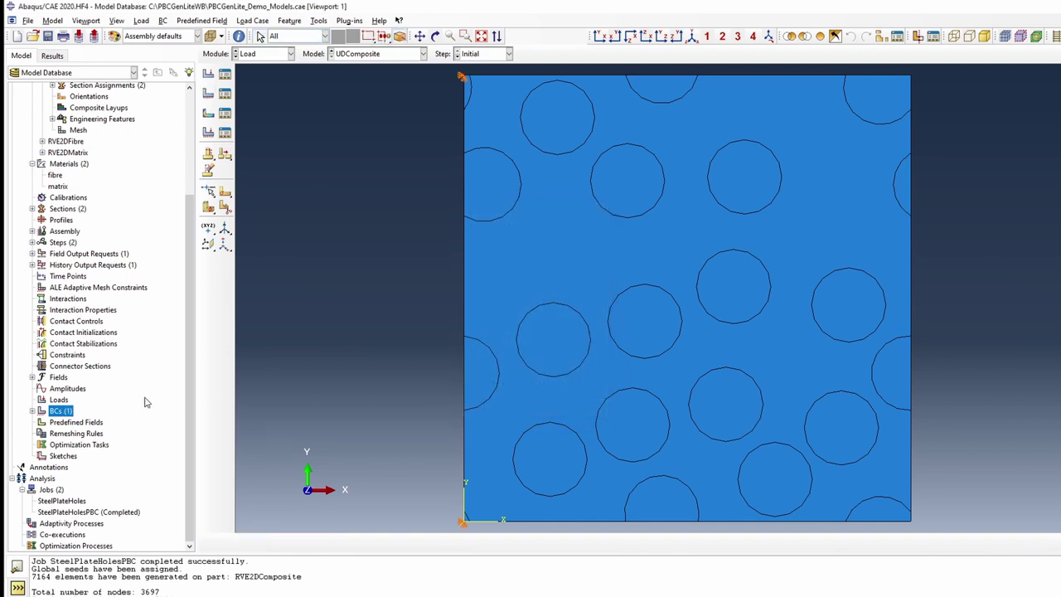
# - Add Displacement/Rotation condition XYShear in loadingStep at a corner vertex, prescribing U2 = 2
pyautogui.doubleClick(61, 411)
pyautogui.write('XYShear')
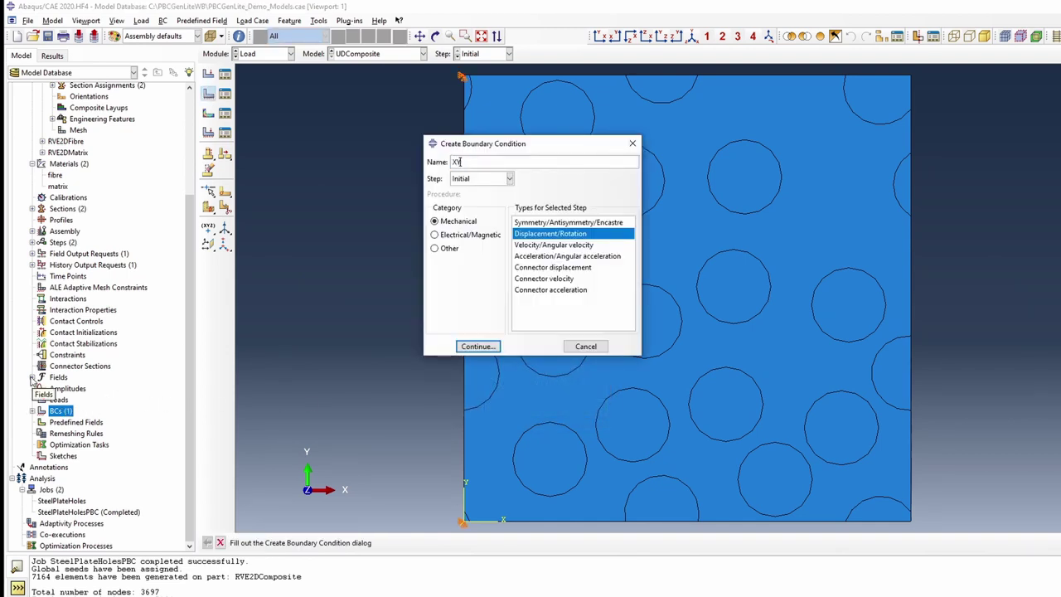
pyautogui.click(509, 178)
pyautogui.click(481, 206)
pyautogui.click(477, 346)
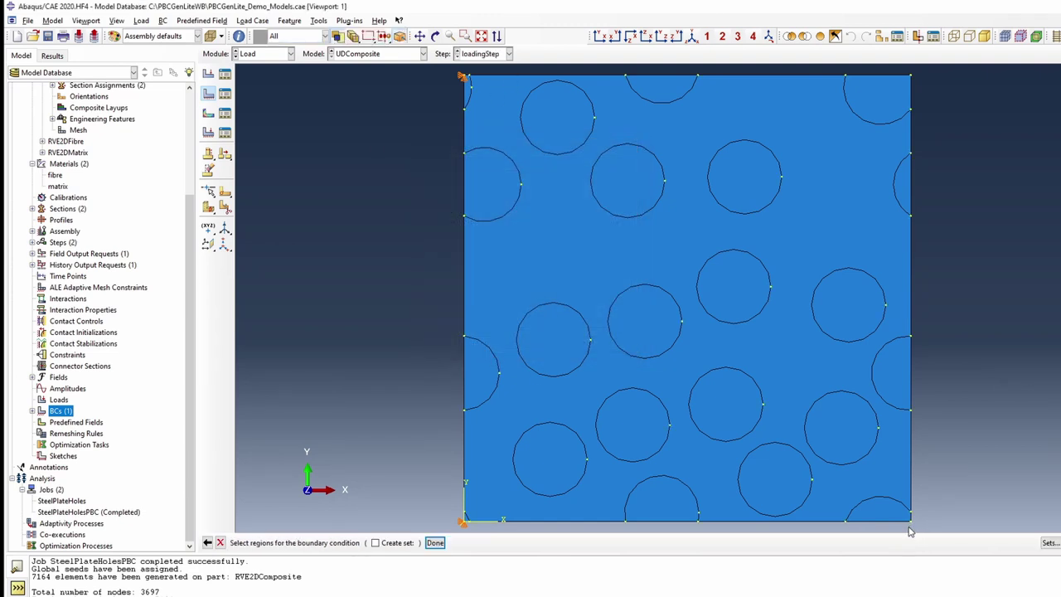
pyautogui.click(462, 520)
pyautogui.middleClick(462, 521)
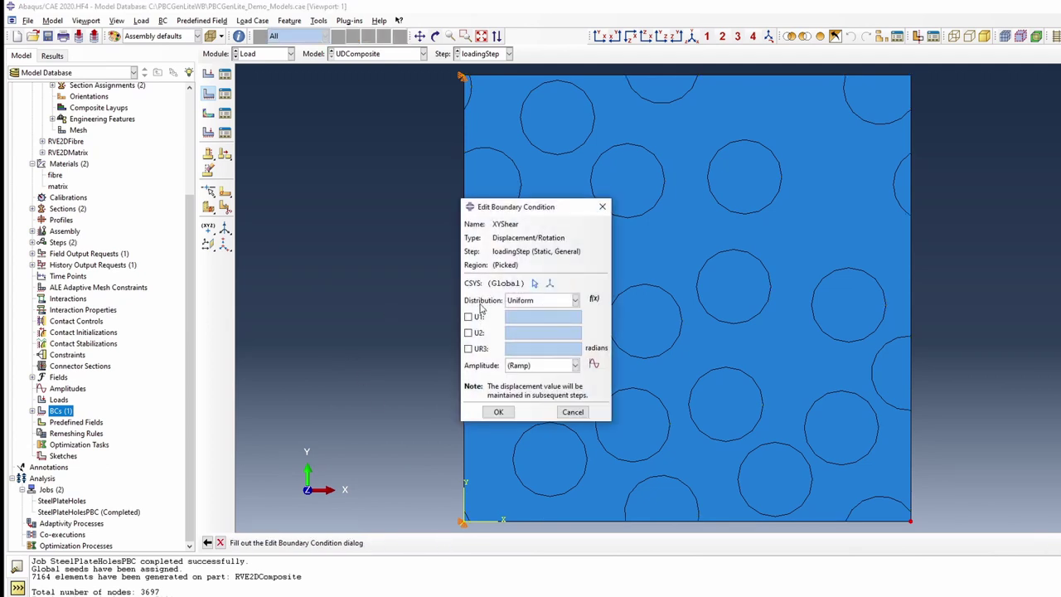
pyautogui.click(475, 332)
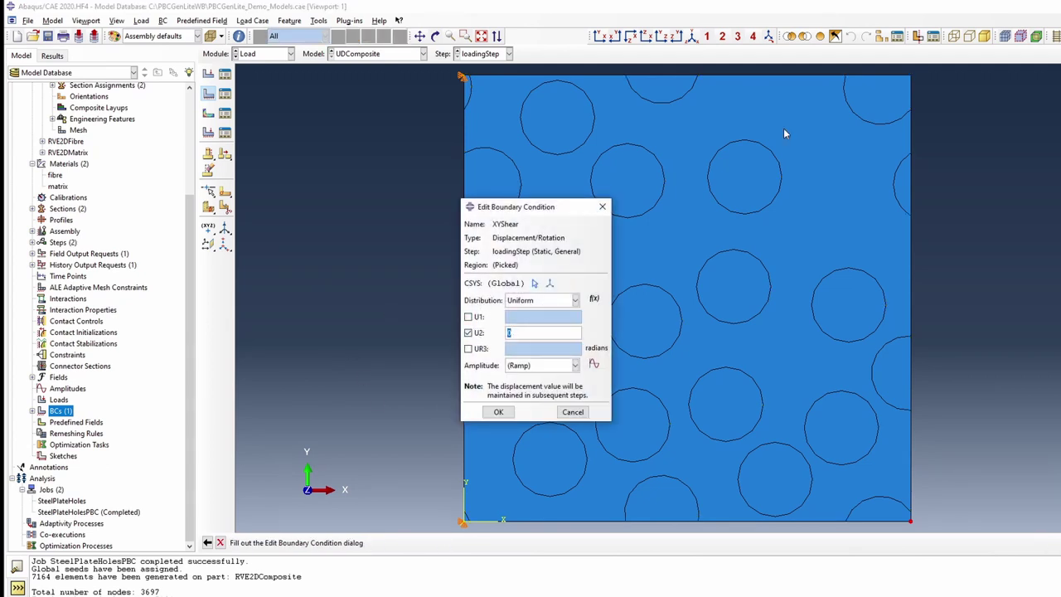
pyautogui.write('2')
pyautogui.click(498, 412)
pyautogui.scroll(-2, 655, 419)
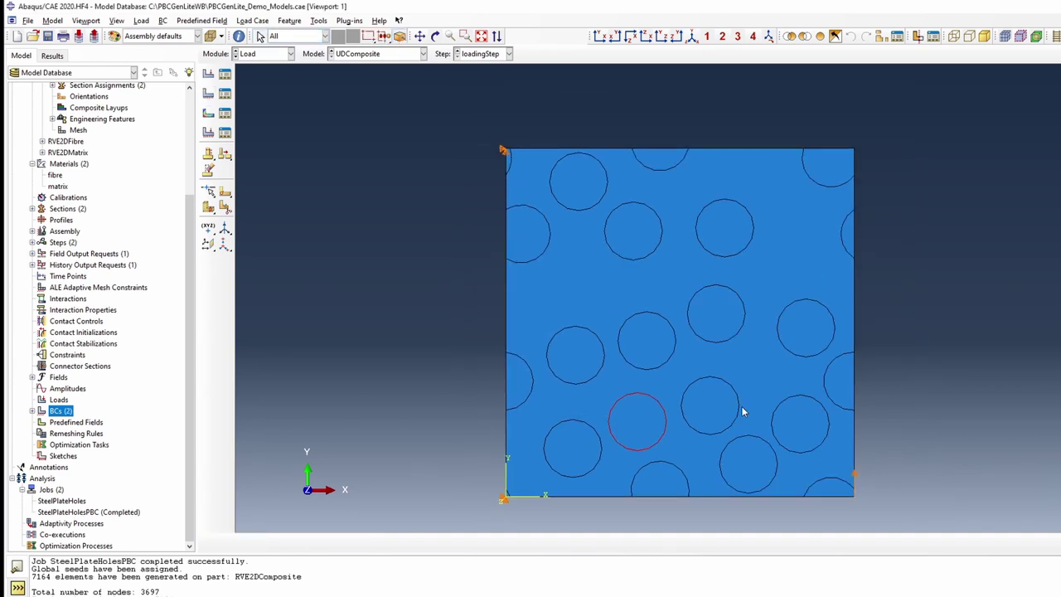
# - Show the meshed RVE coloured by material
pyautogui.click(1013, 39)
pyautogui.click(165, 37)
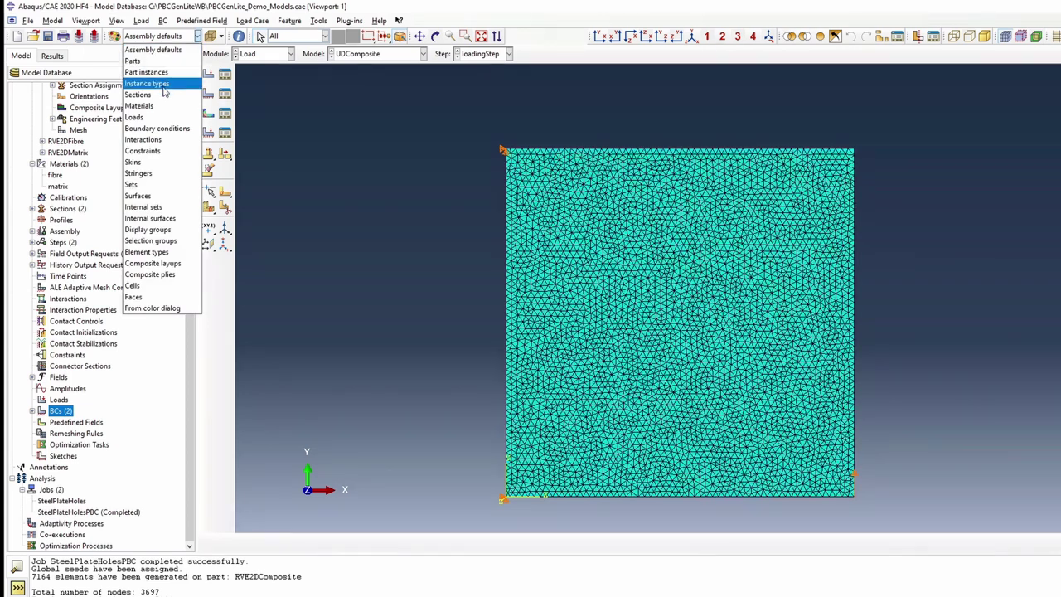
pyautogui.click(139, 105)
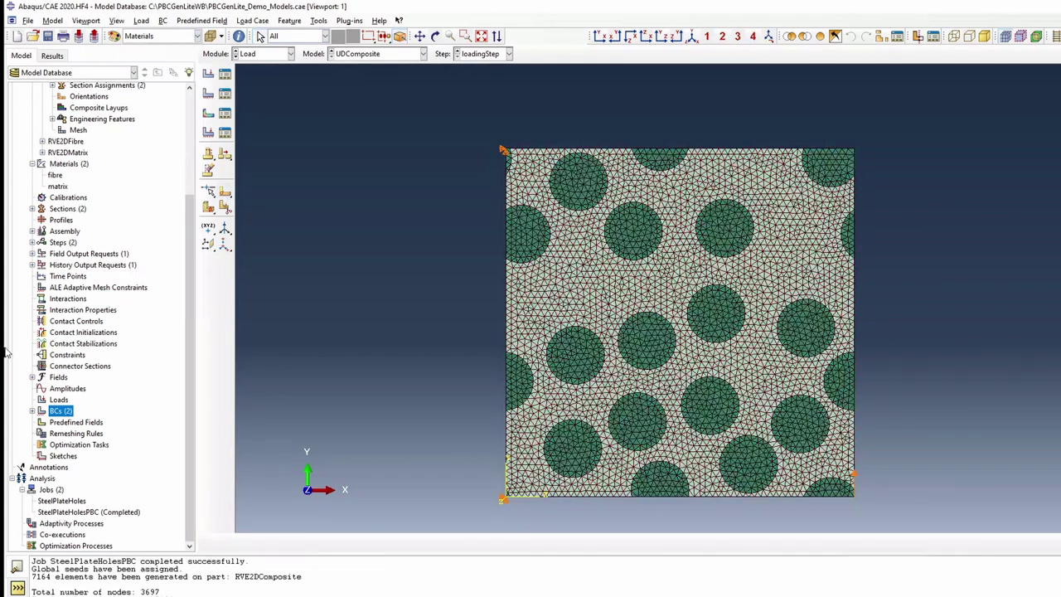
# - Create job UDCompXYShear for the UDComposite model and write its input file
pyautogui.doubleClick(48, 489)
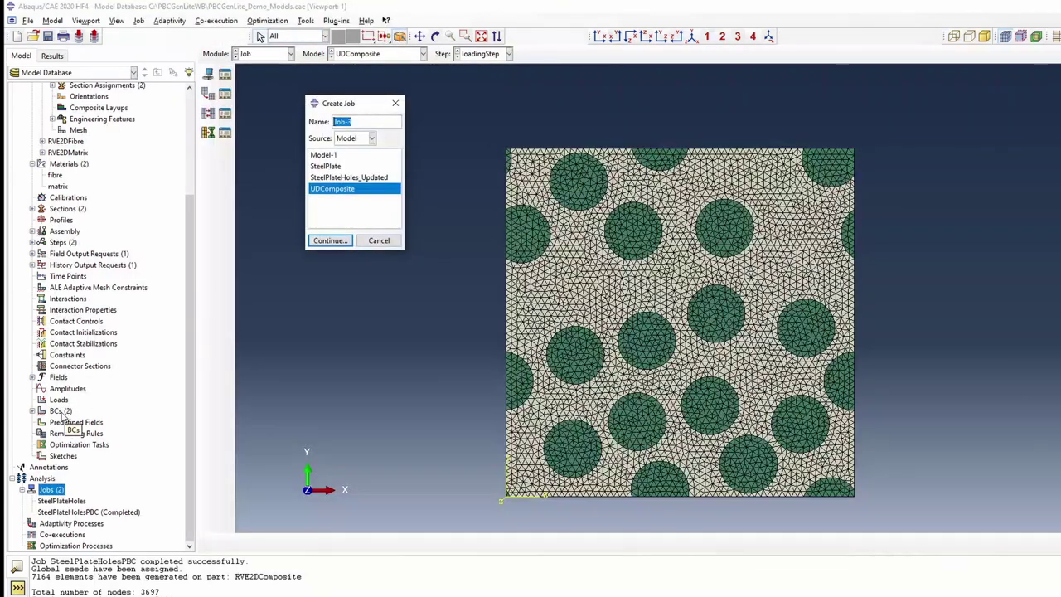
pyautogui.write('UDCompXYShear')
pyautogui.click(329, 241)
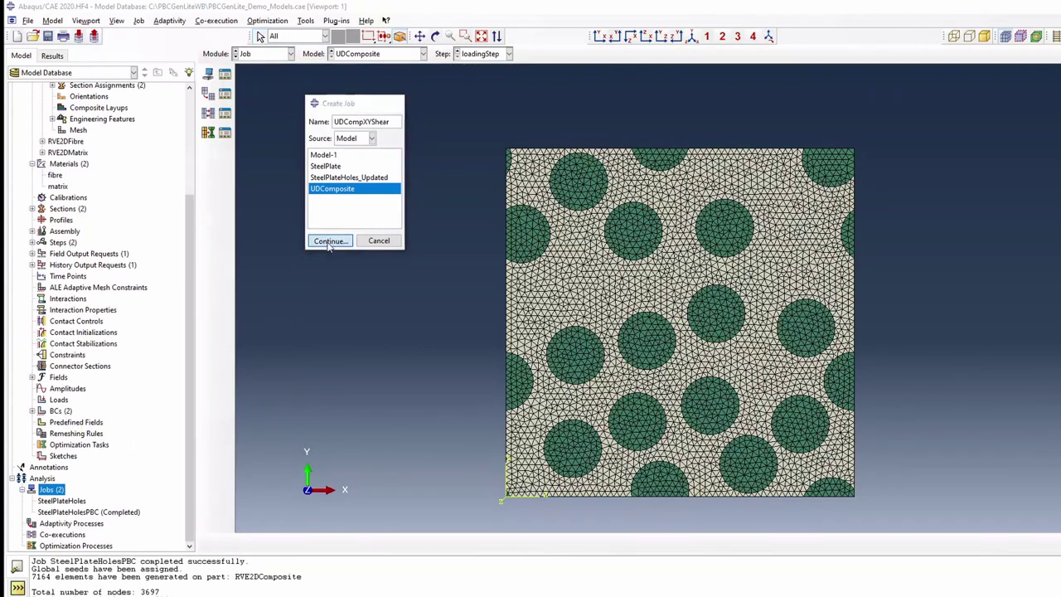
pyautogui.click(83, 435)
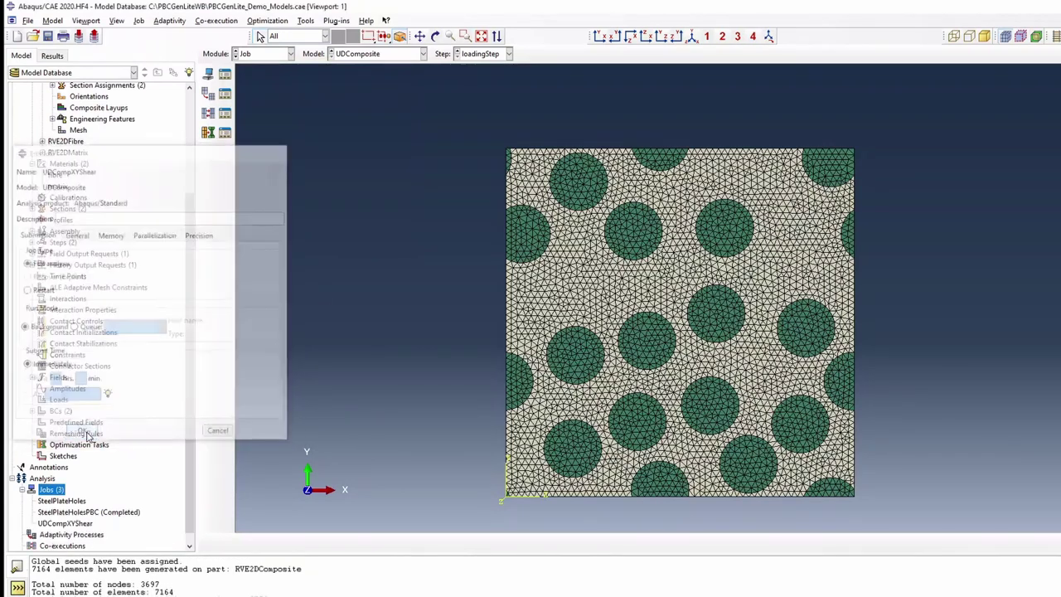
pyautogui.rightClick(68, 523)
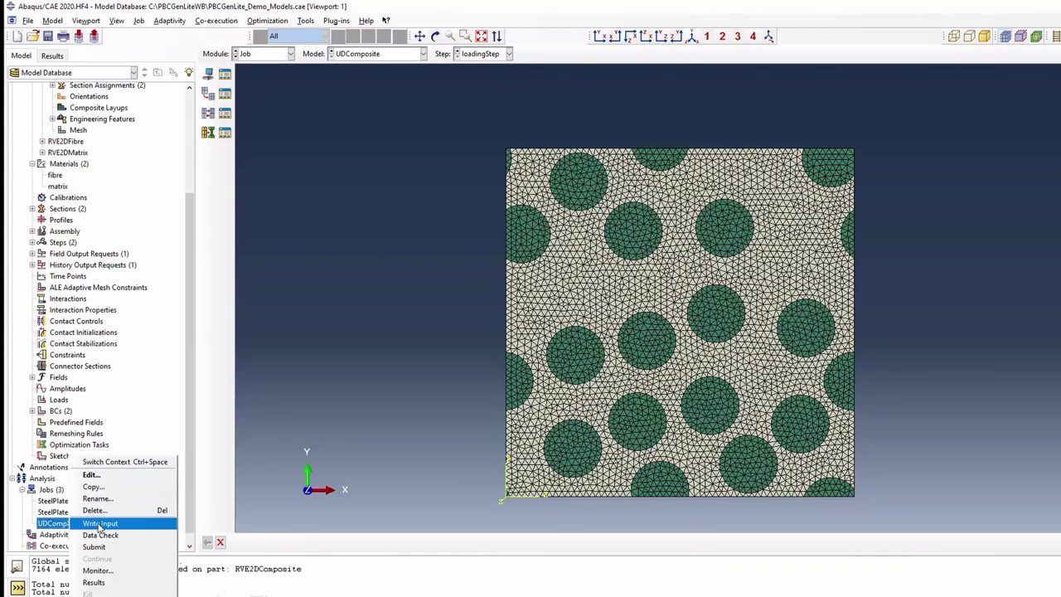
pyautogui.click(100, 524)
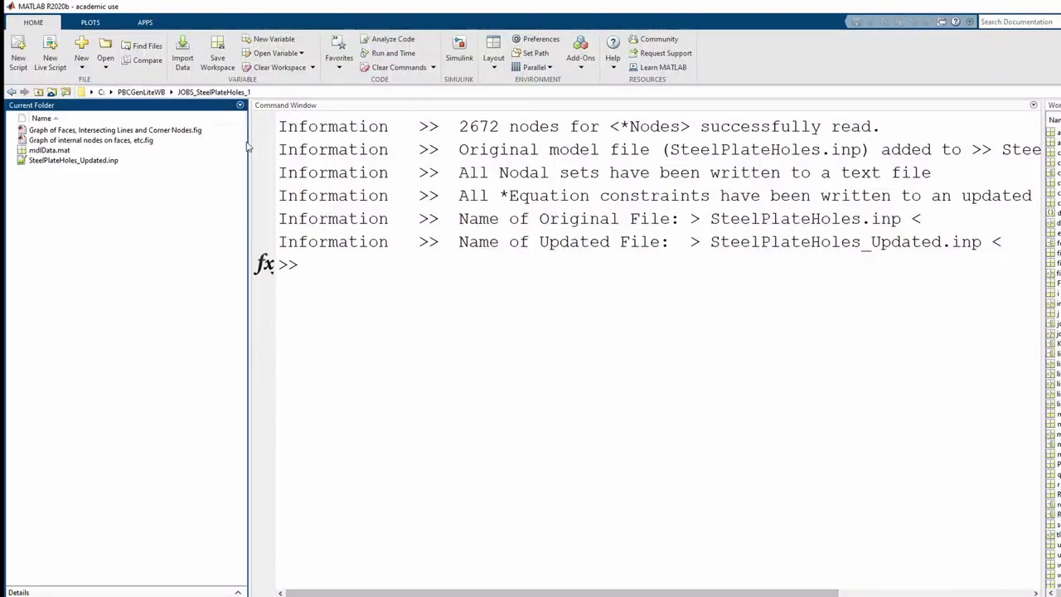
# - Run the PBCGenLite script on UDCompXYShear.inp from the PBCGenLiteWB folder
pyautogui.click(38, 92)
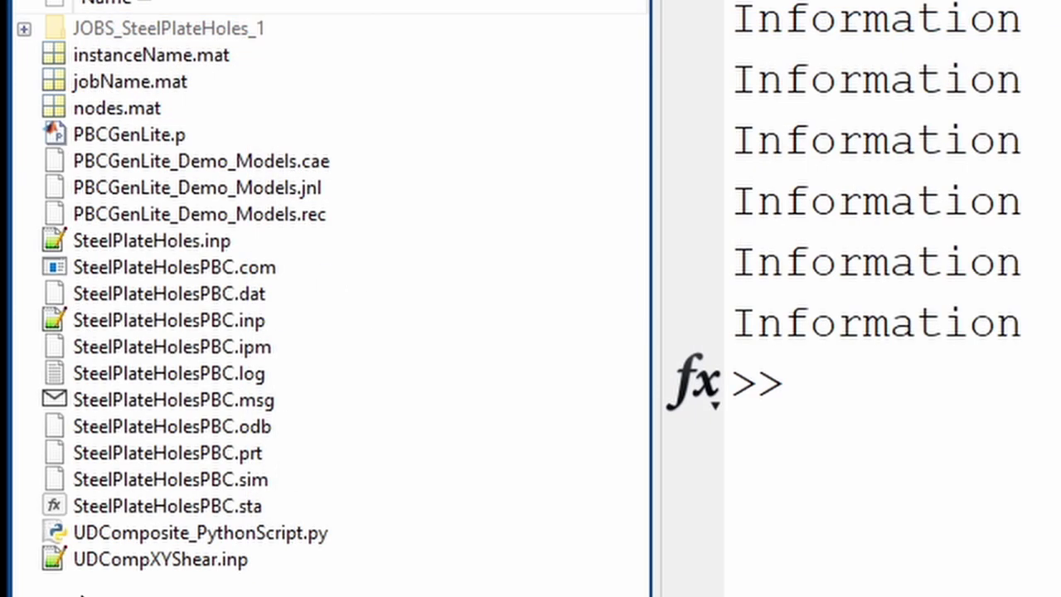
pyautogui.click(60, 331)
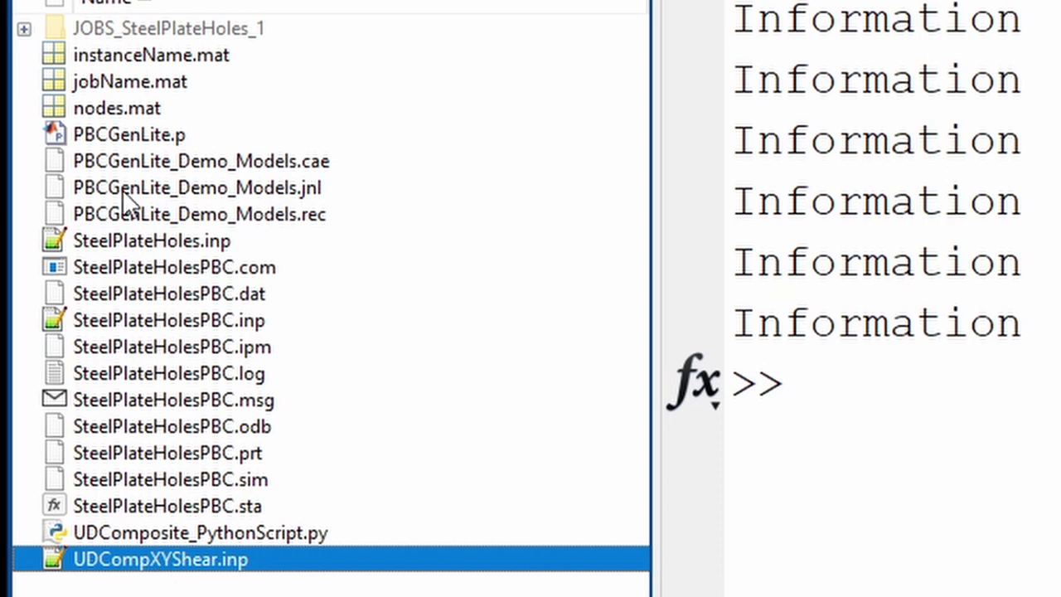
pyautogui.rightClick(128, 137)
pyautogui.click(240, 208)
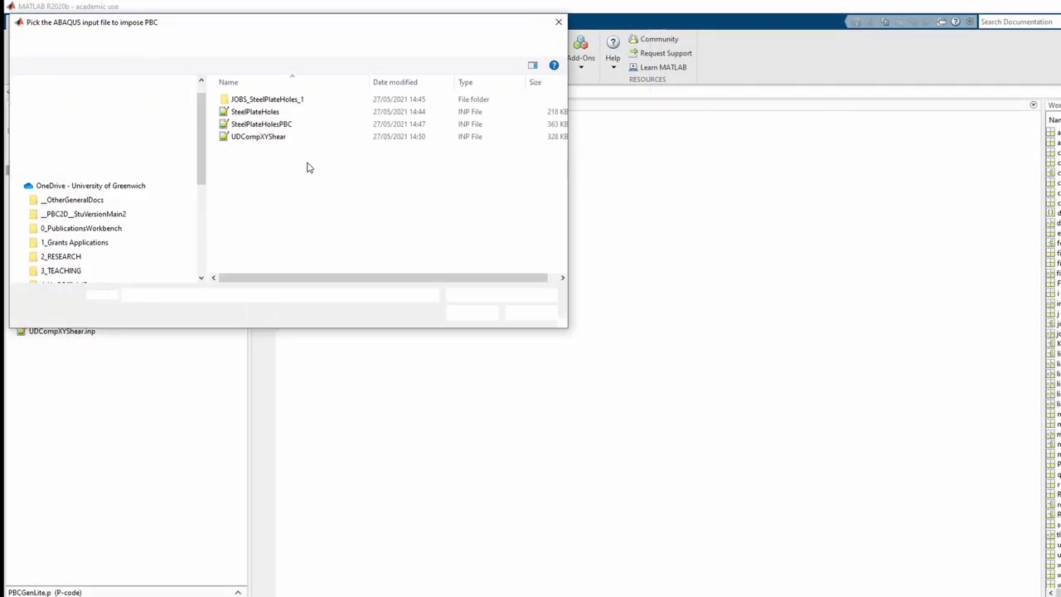
pyautogui.click(262, 136)
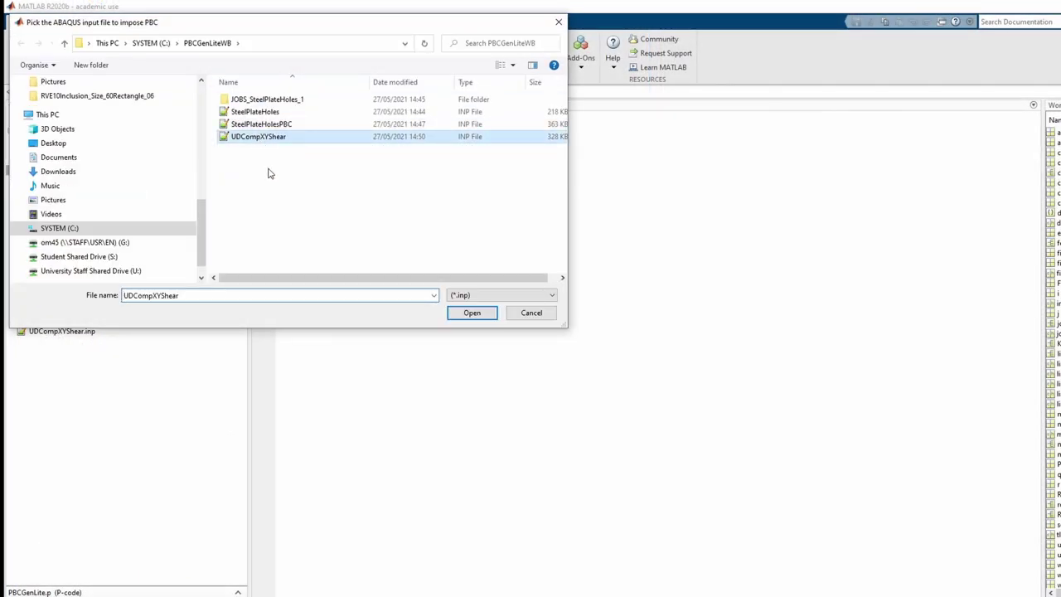
pyautogui.click(465, 313)
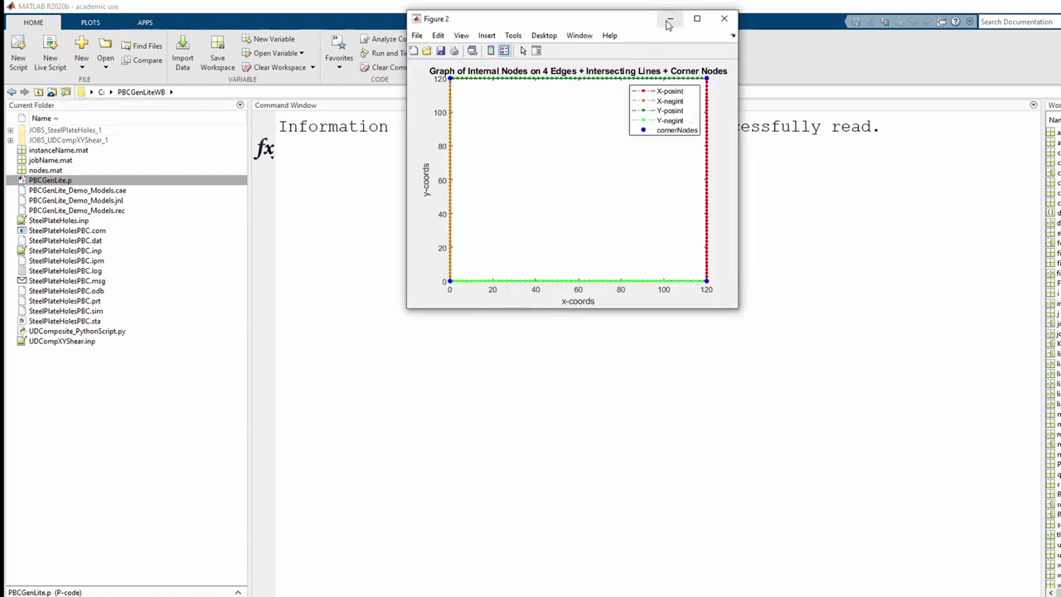
# - Close both node graphs, open the JOBS_UDCompXYShear_1 folder and copy its path
pyautogui.click(724, 18)
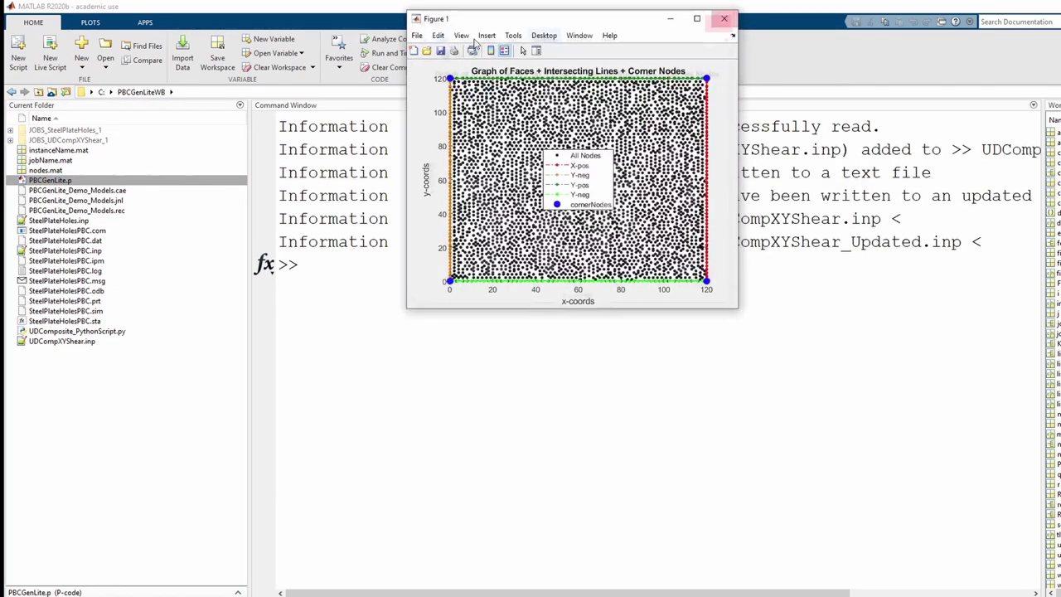
pyautogui.click(723, 18)
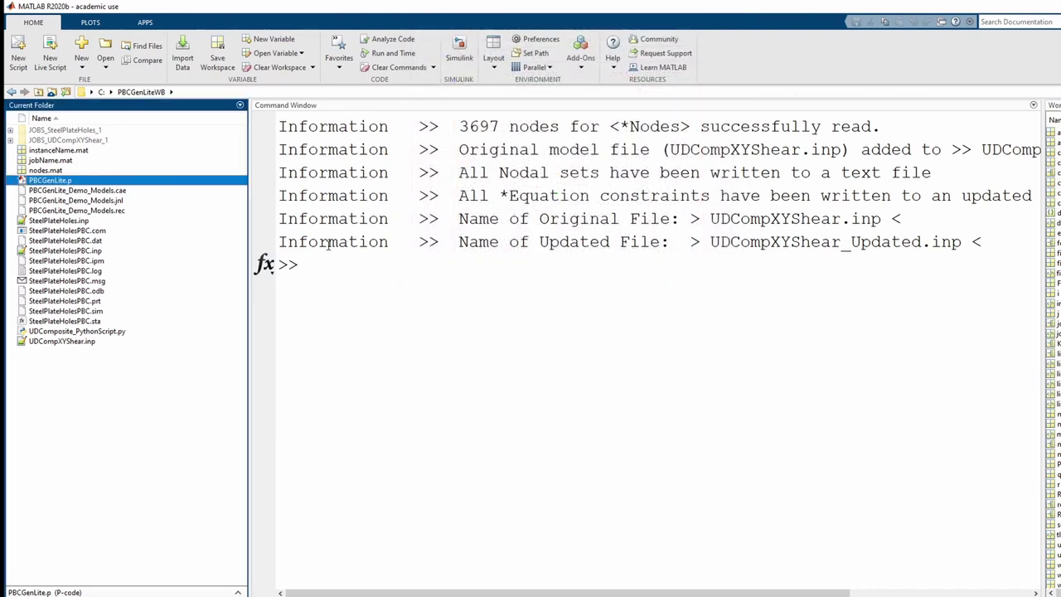
pyautogui.doubleClick(88, 141)
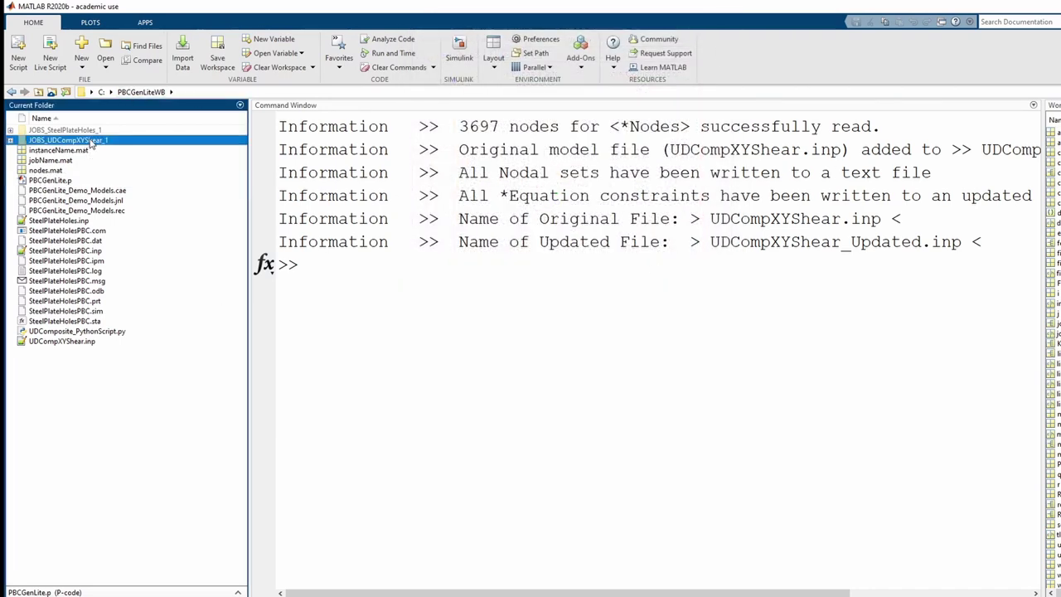
pyautogui.click(260, 92)
pyautogui.hotkey('ctrl', 'a')
pyautogui.hotkey('ctrl', 'c')
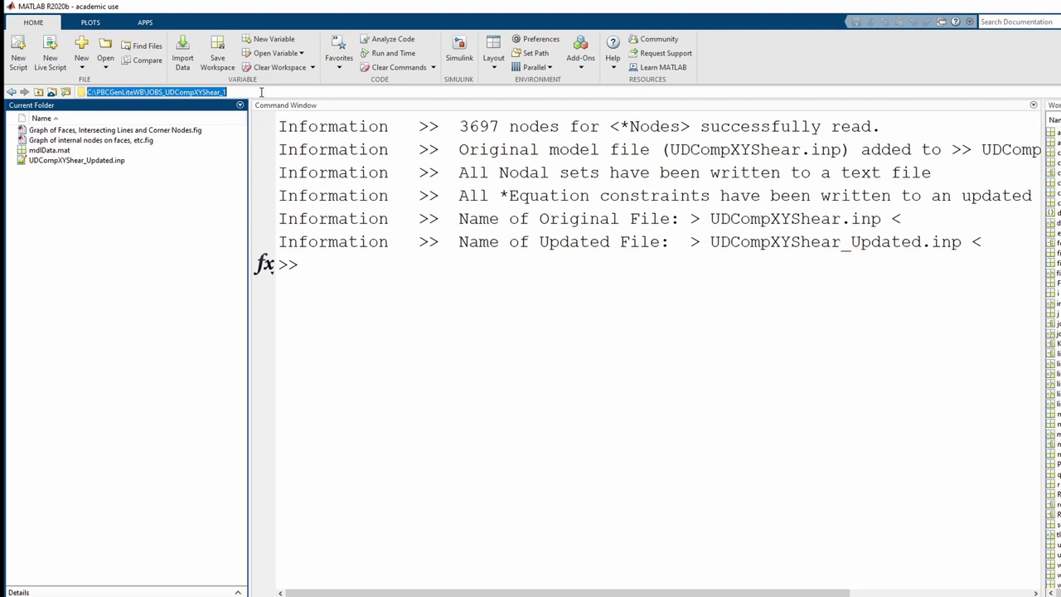
# - Import UDCompXYShear_Updated.inp from the JOBS_UDCompXYShear_1 folder as a new model
pyautogui.hotkey('alt', 'Tab')
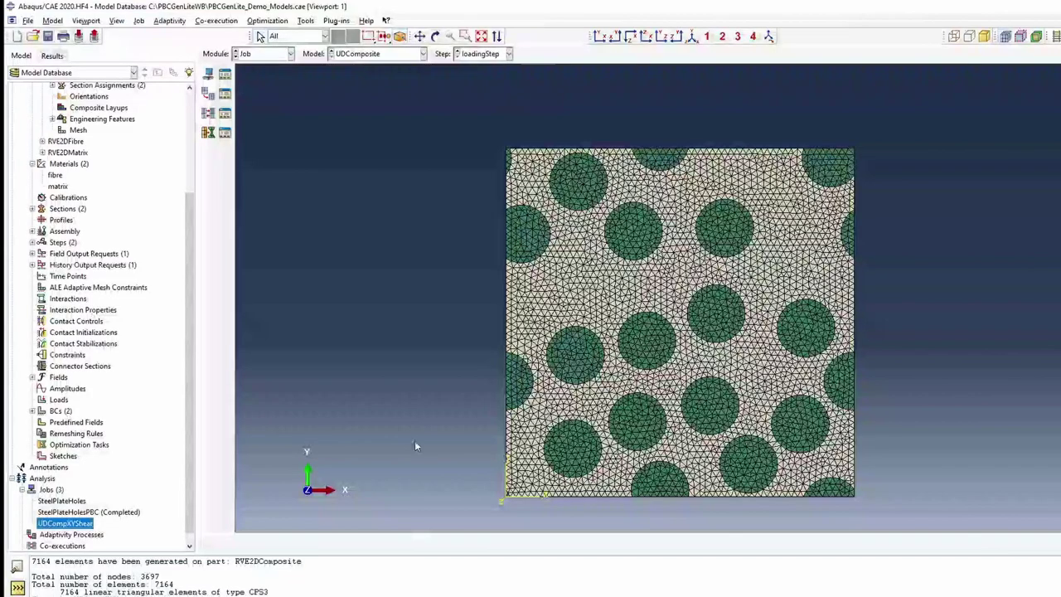
pyautogui.click(27, 21)
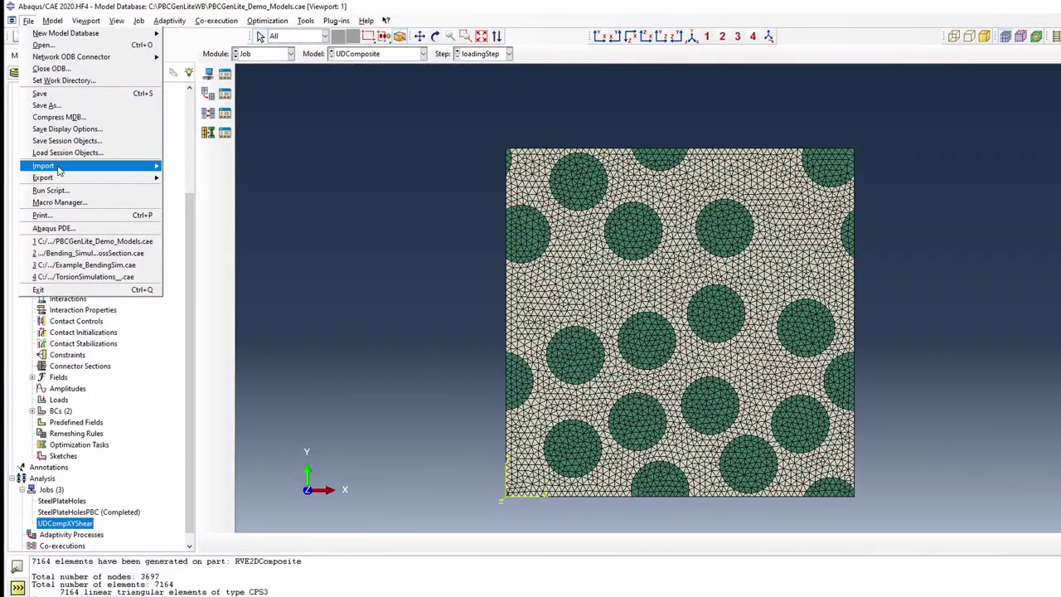
pyautogui.moveTo(137, 165)
pyautogui.click(189, 203)
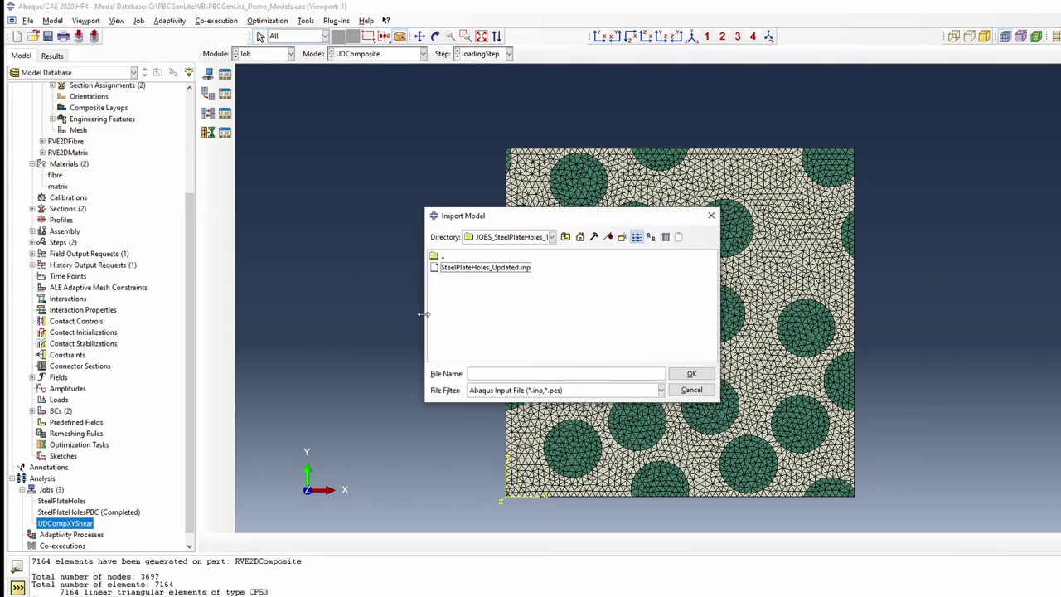
pyautogui.click(487, 374)
pyautogui.hotkey('ctrl', 'v')
pyautogui.click(691, 374)
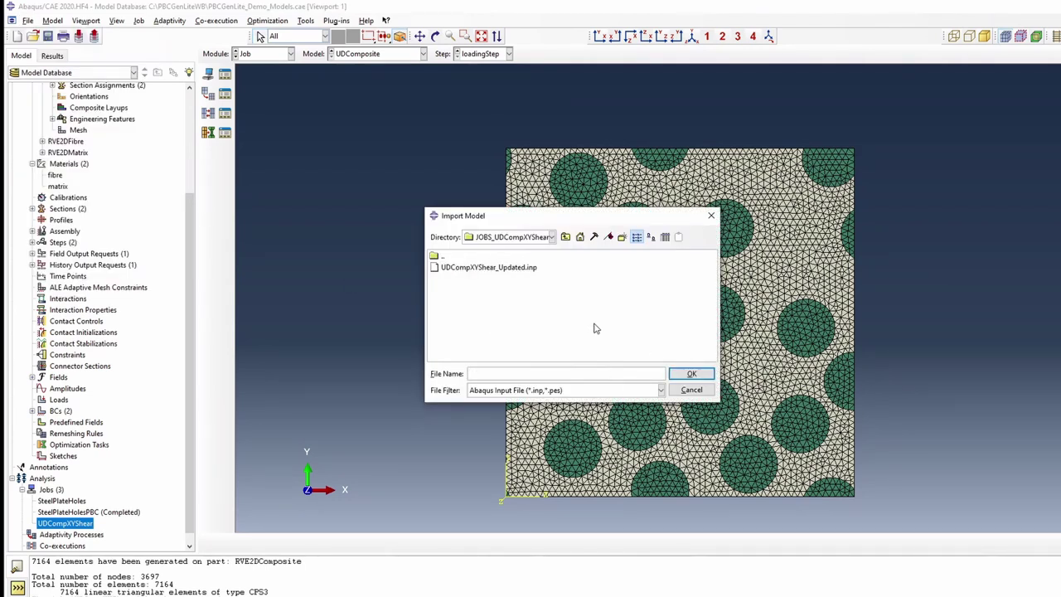
pyautogui.click(521, 269)
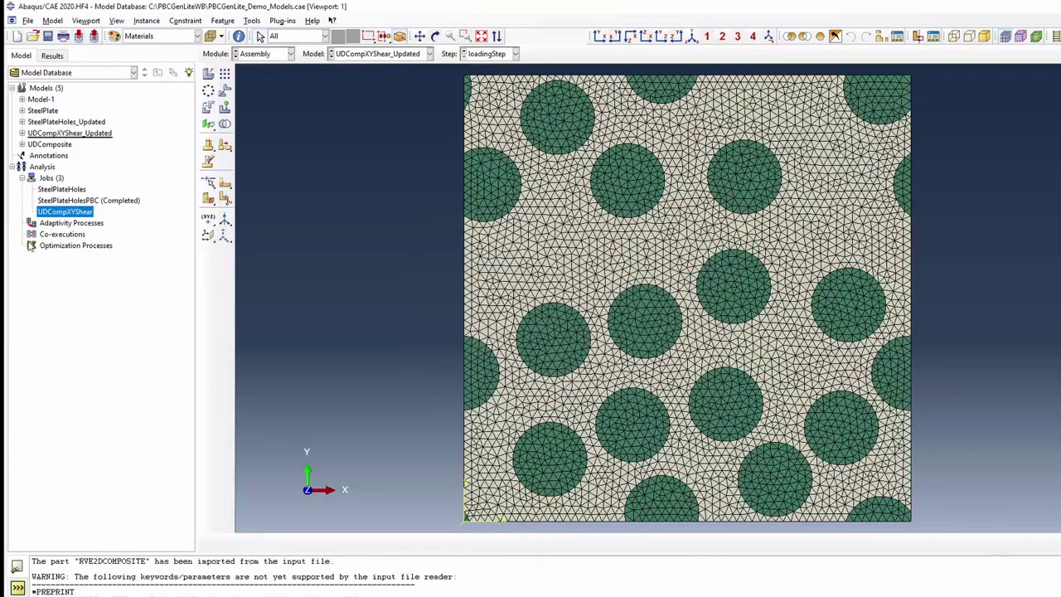
# - Create job UDCompXYShearPBC from model UDCompXYShear_Updated and submit it
pyautogui.click(74, 133)
pyautogui.doubleClick(50, 178)
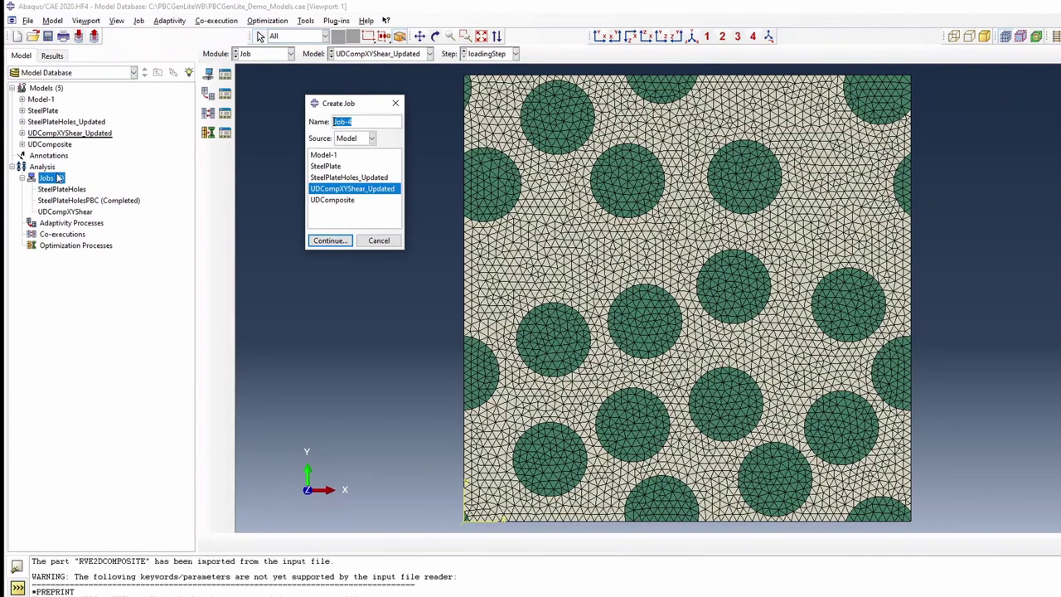
pyautogui.write('UD')
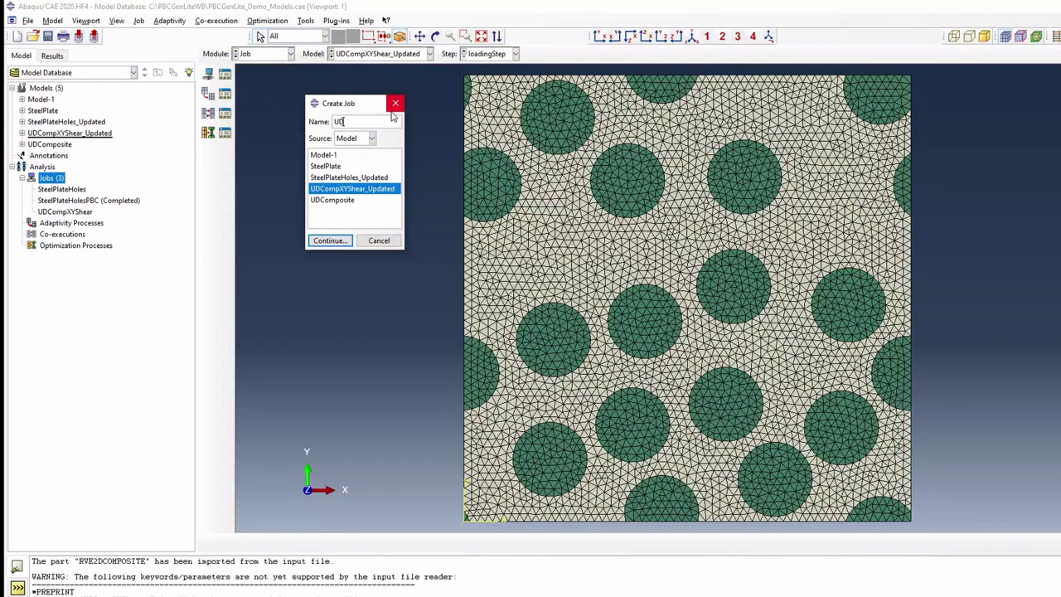
pyautogui.write('CompXYShearPBC')
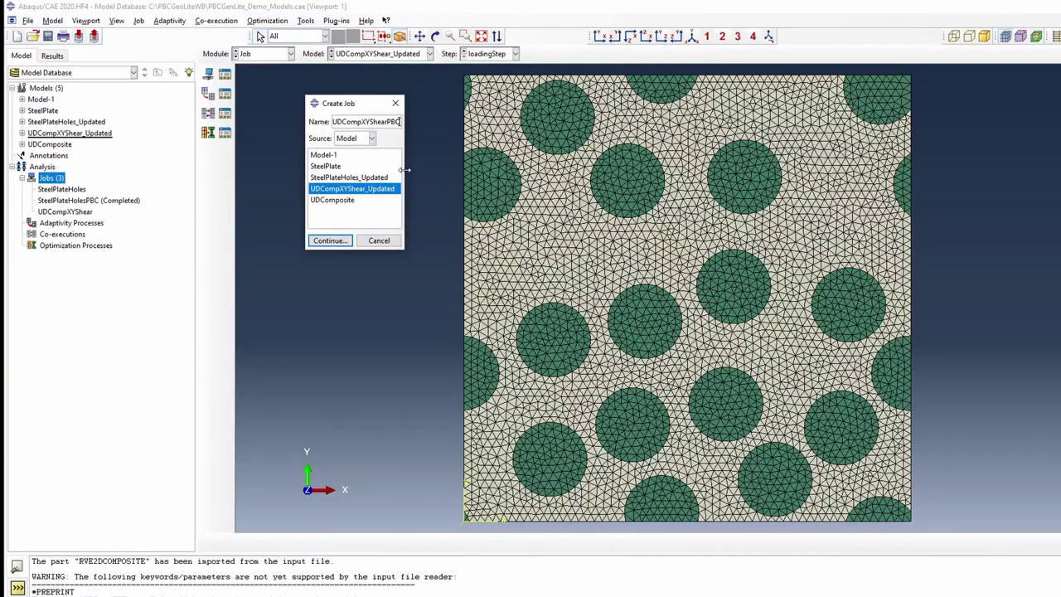
pyautogui.moveTo(404, 170); pyautogui.dragTo(494, 172)
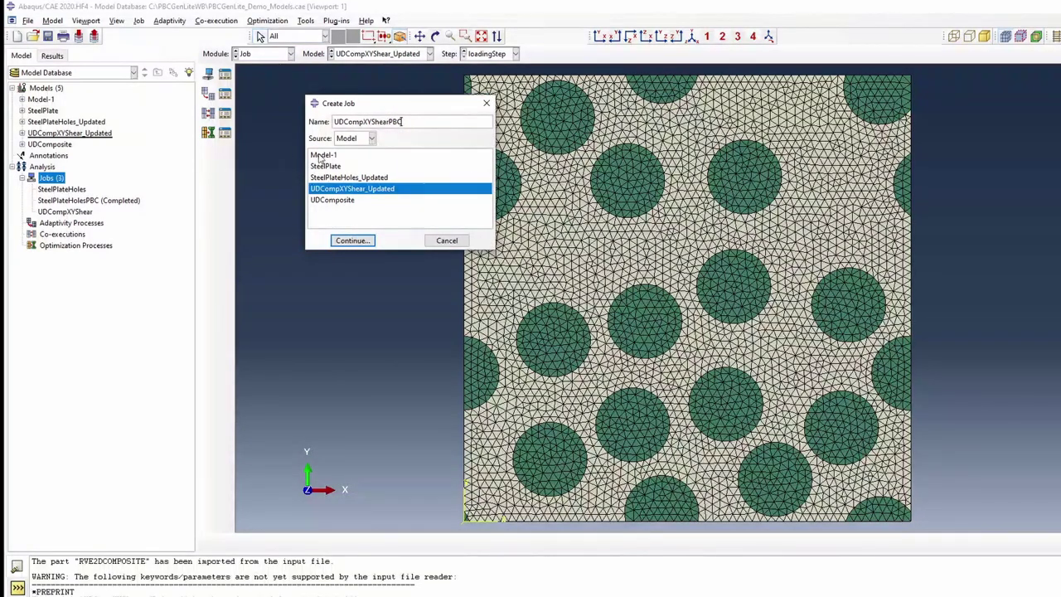
pyautogui.click(375, 190)
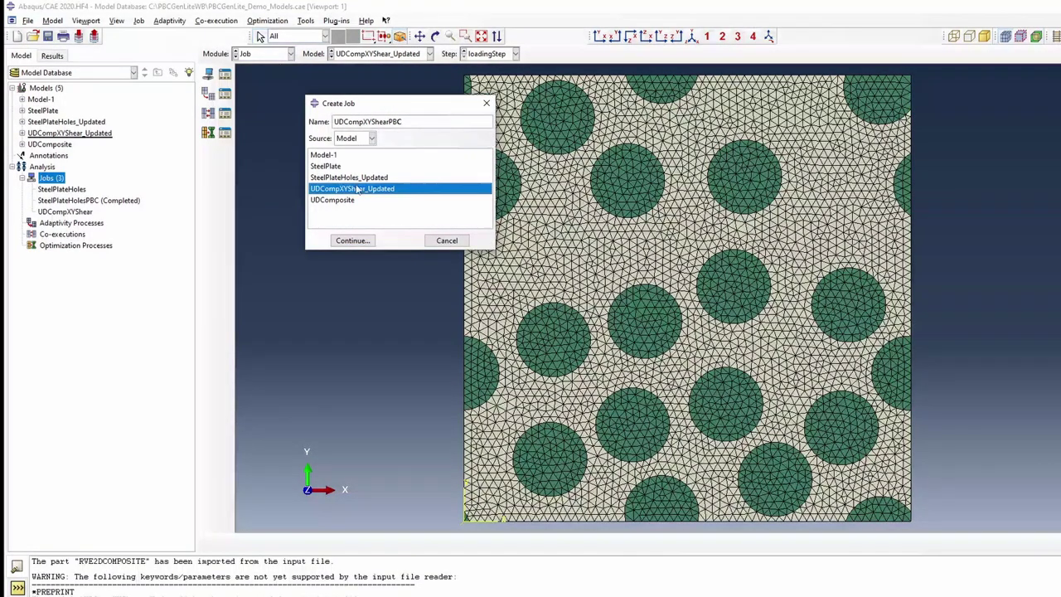
pyautogui.click(362, 243)
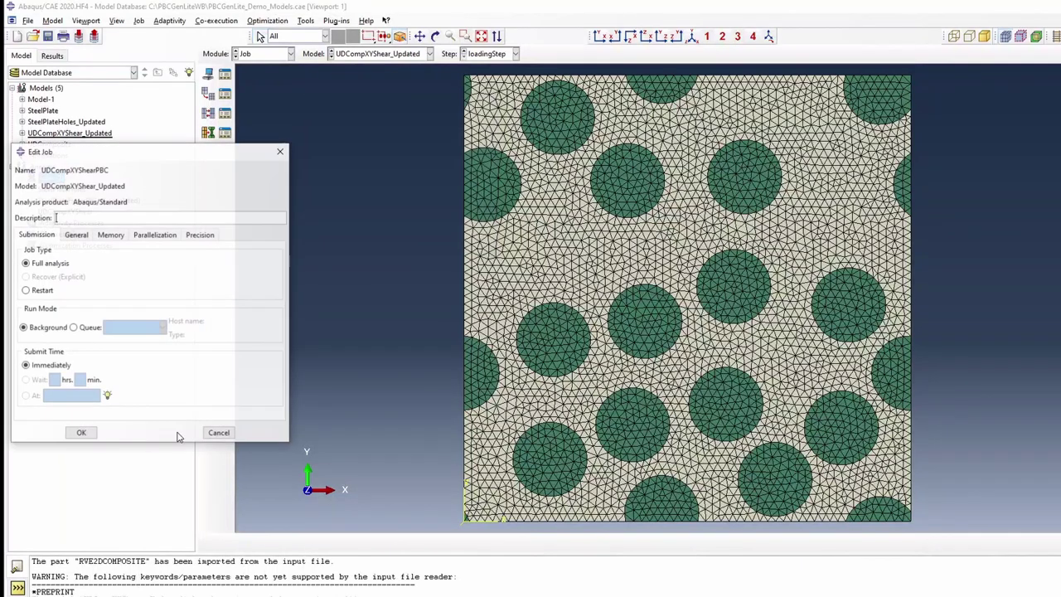
pyautogui.click(80, 434)
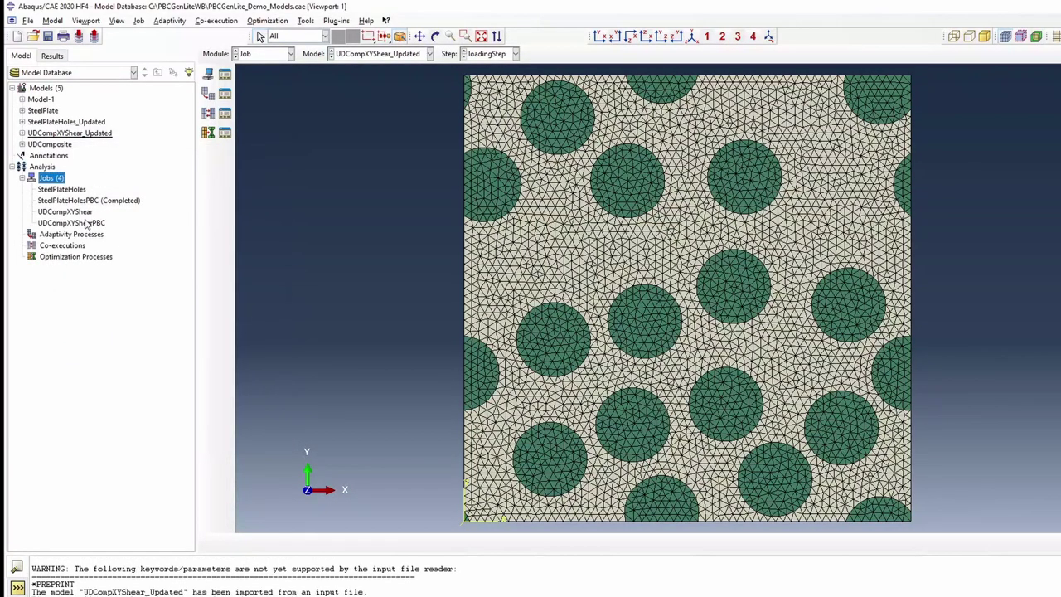
pyautogui.rightClick(90, 225)
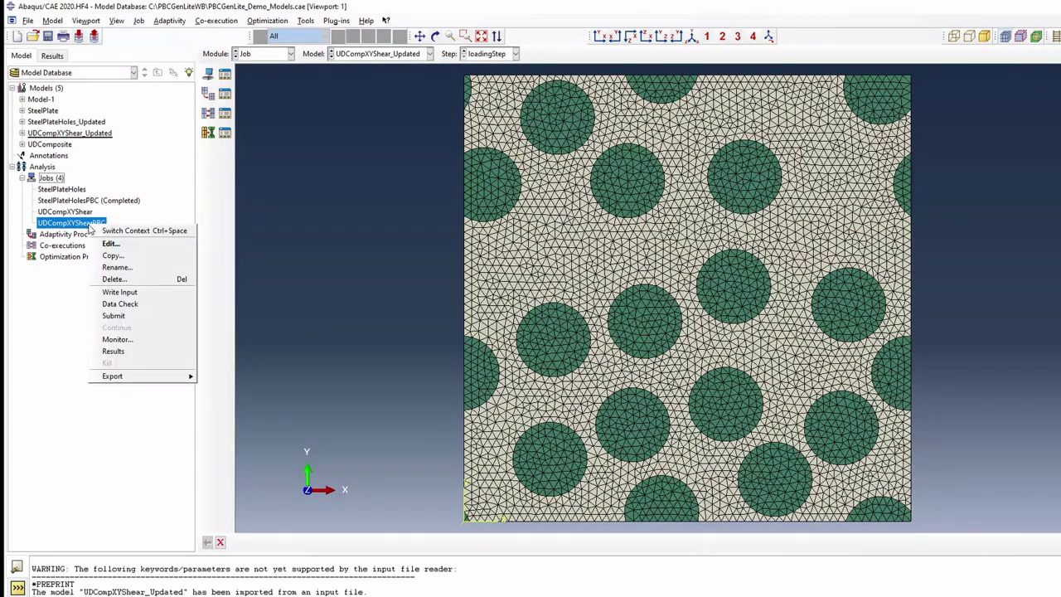
pyautogui.click(133, 313)
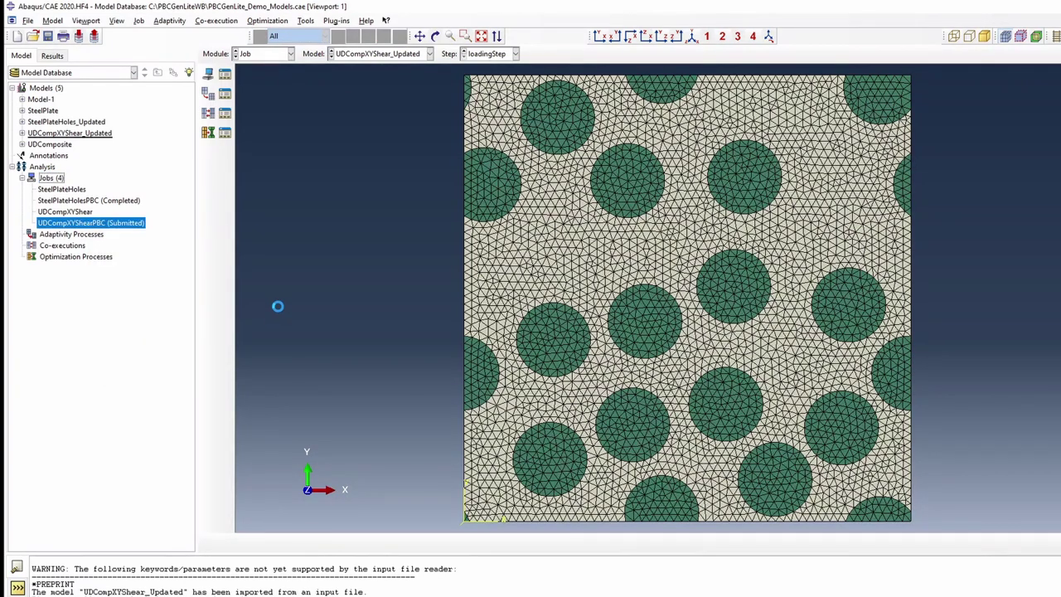
# - Open the SteelPlateHolesPBC results and plot contours on the deformed shape
pyautogui.rightClick(123, 203)
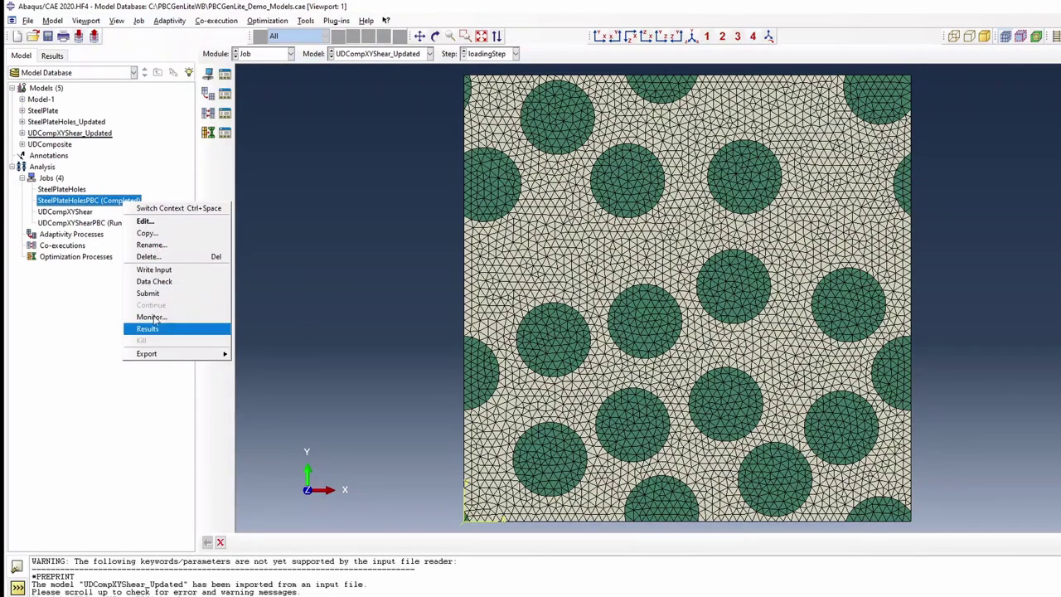
pyautogui.click(80, 203)
pyautogui.rightClick(81, 203)
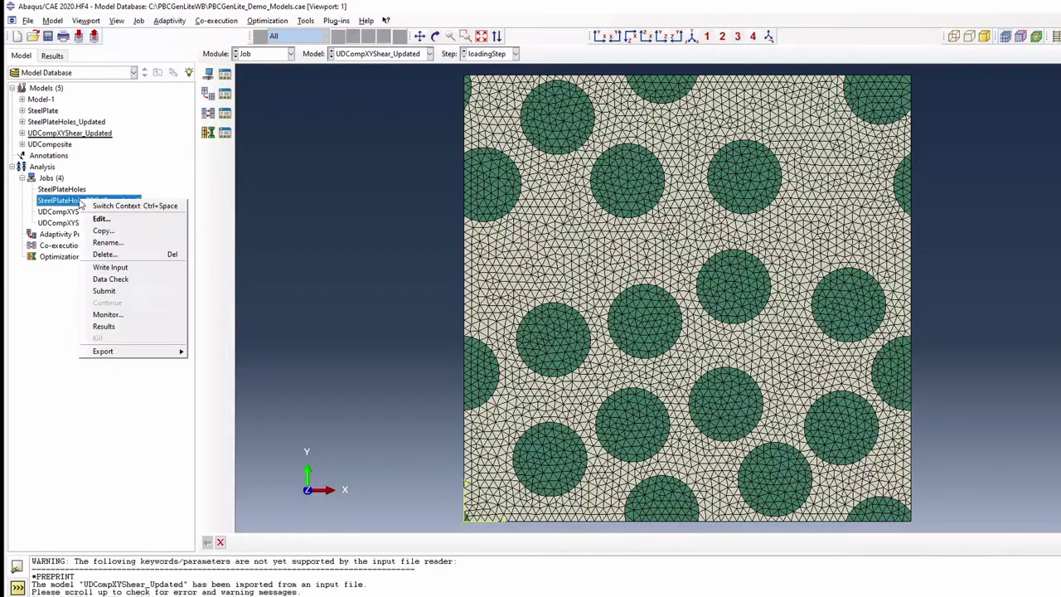
pyautogui.click(128, 327)
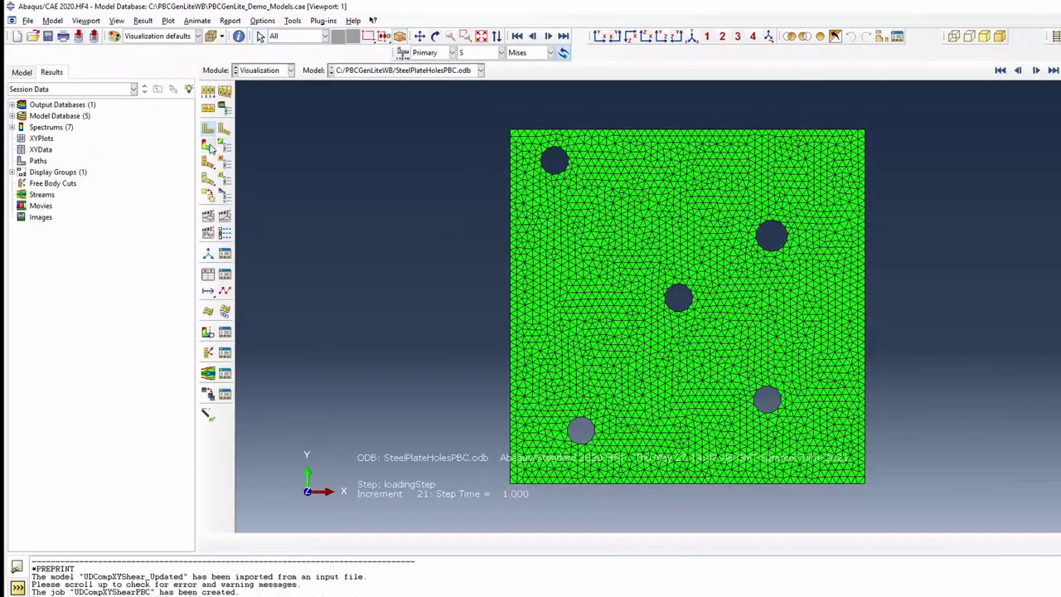
pyautogui.click(209, 147)
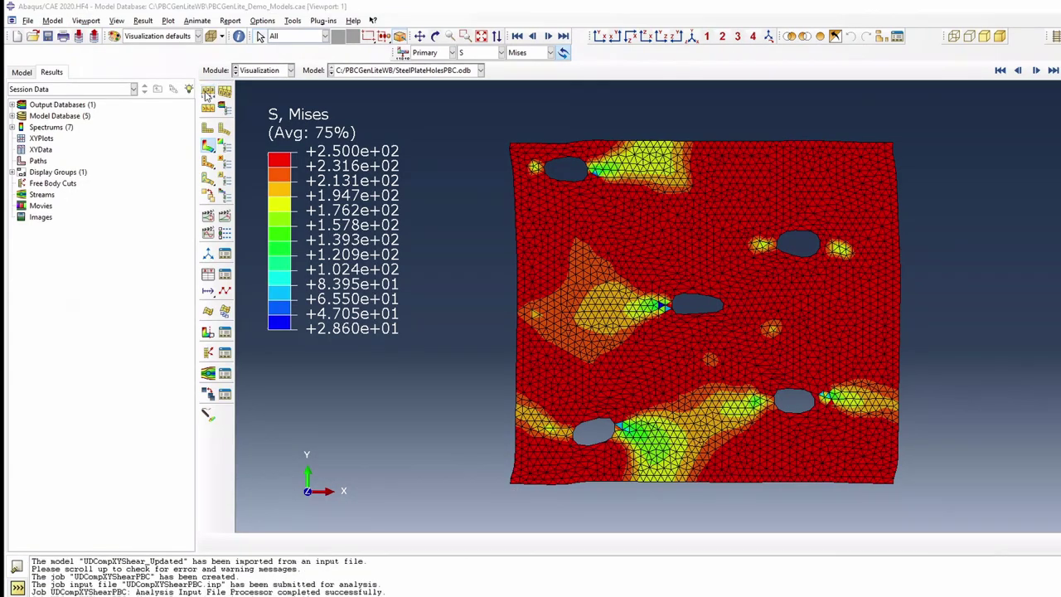
# - Set a uniform deformation scale factor of 2 in Common Plot Options
pyautogui.click(225, 91)
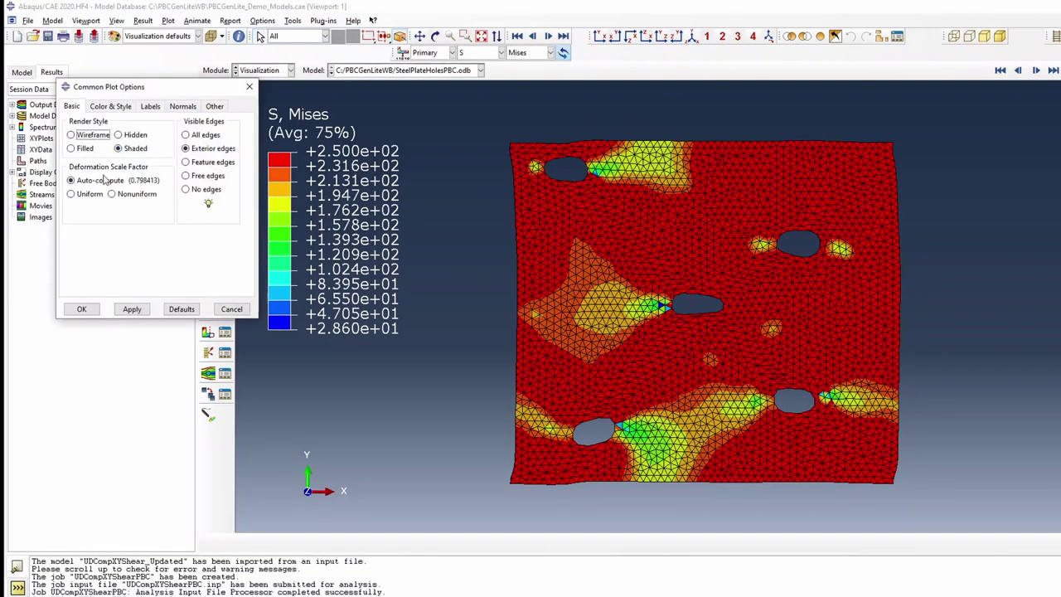
pyautogui.click(72, 194)
pyautogui.moveTo(121, 210); pyautogui.dragTo(85, 211)
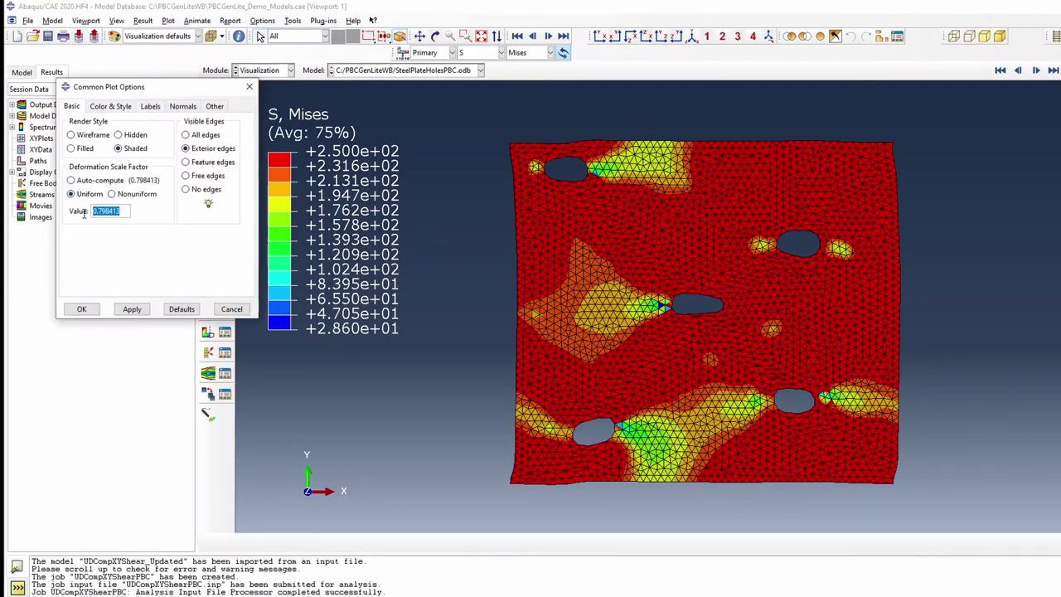
pyautogui.write('2')
pyautogui.click(145, 310)
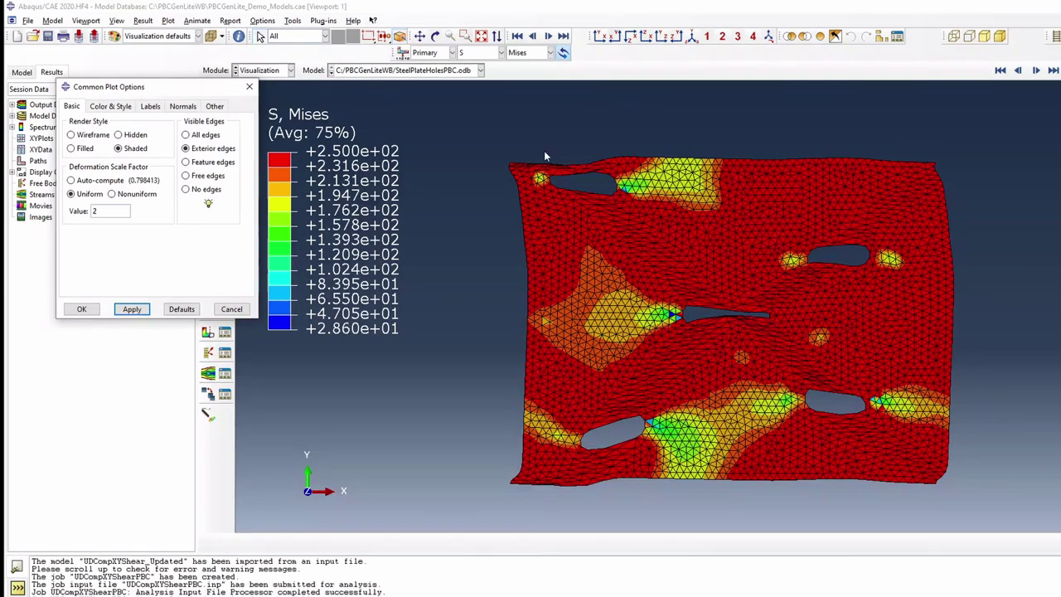
pyautogui.click(81, 310)
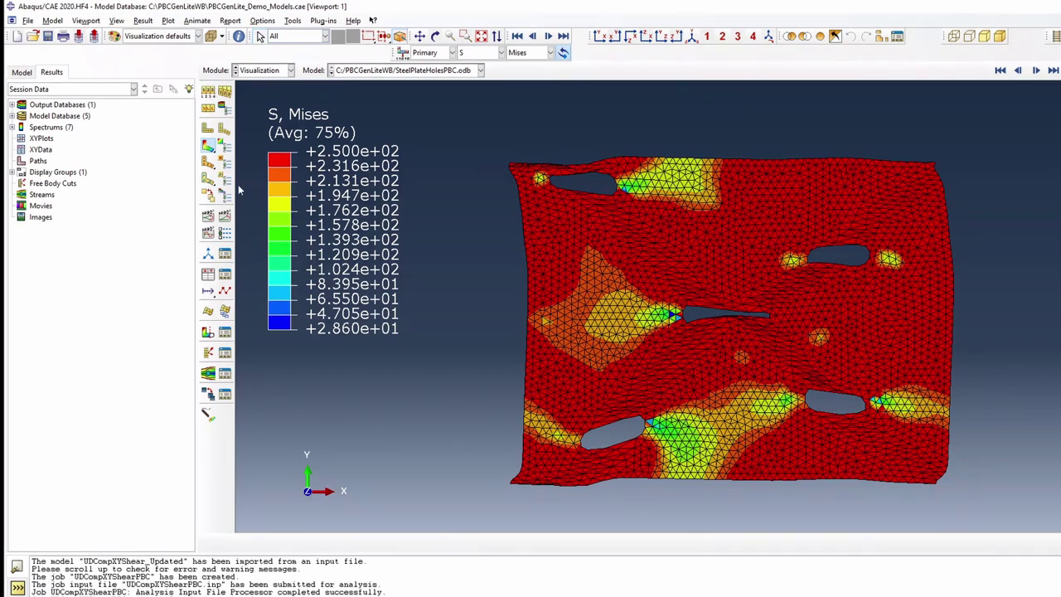
# - Slow the animation frame rate, then play and stop the time-history animation
pyautogui.click(223, 233)
pyautogui.moveTo(127, 267); pyautogui.dragTo(80, 266)
pyautogui.click(43, 362)
pyautogui.click(224, 219)
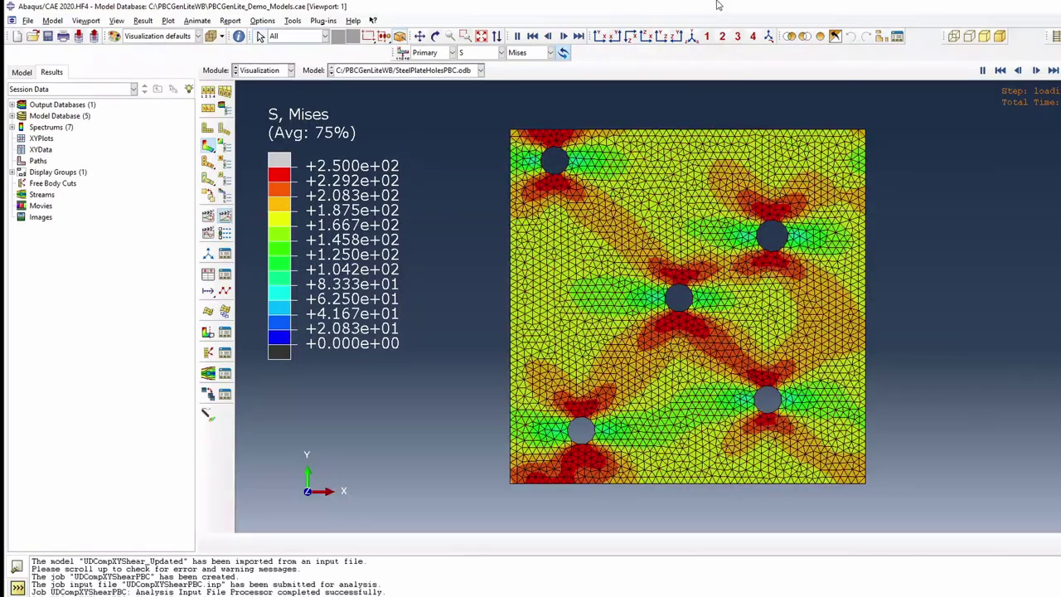
pyautogui.click(1053, 71)
# - Show the S12 shear stress contour, then switch to PE plastic strain
pyautogui.click(550, 52)
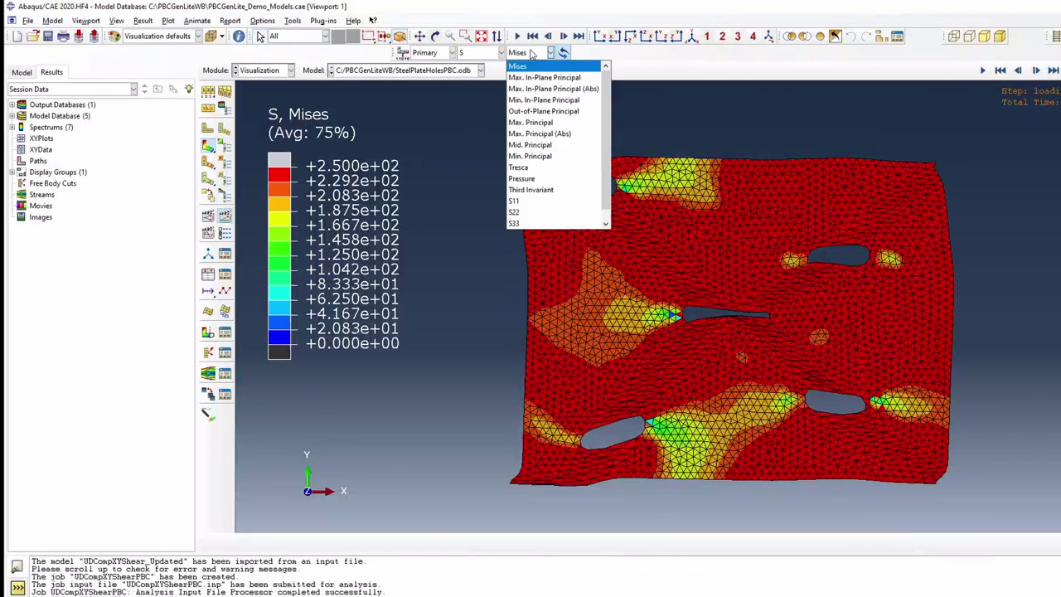
pyautogui.click(537, 223)
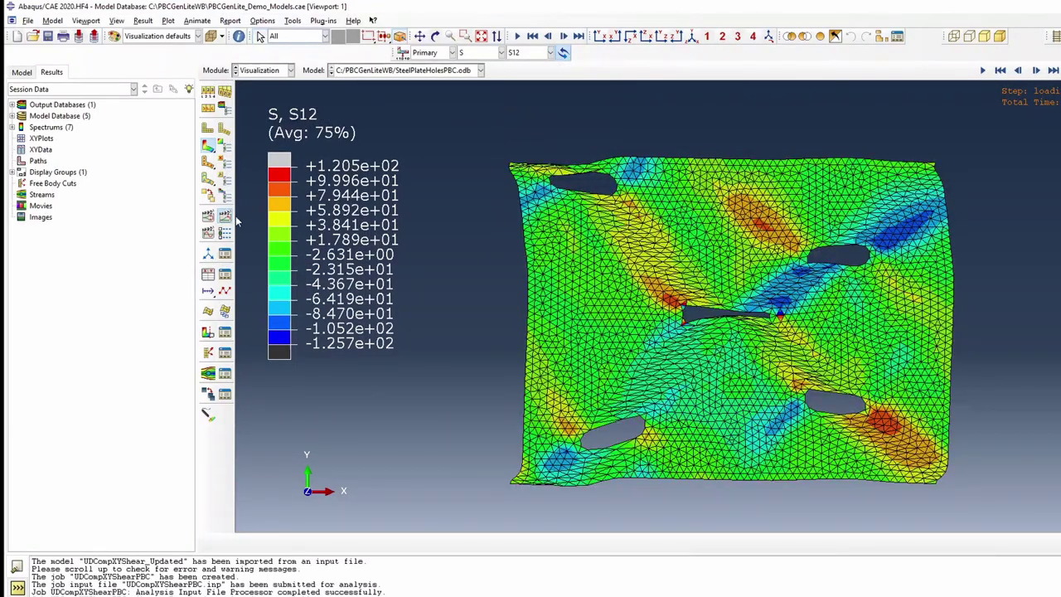
pyautogui.click(481, 52)
pyautogui.click(475, 84)
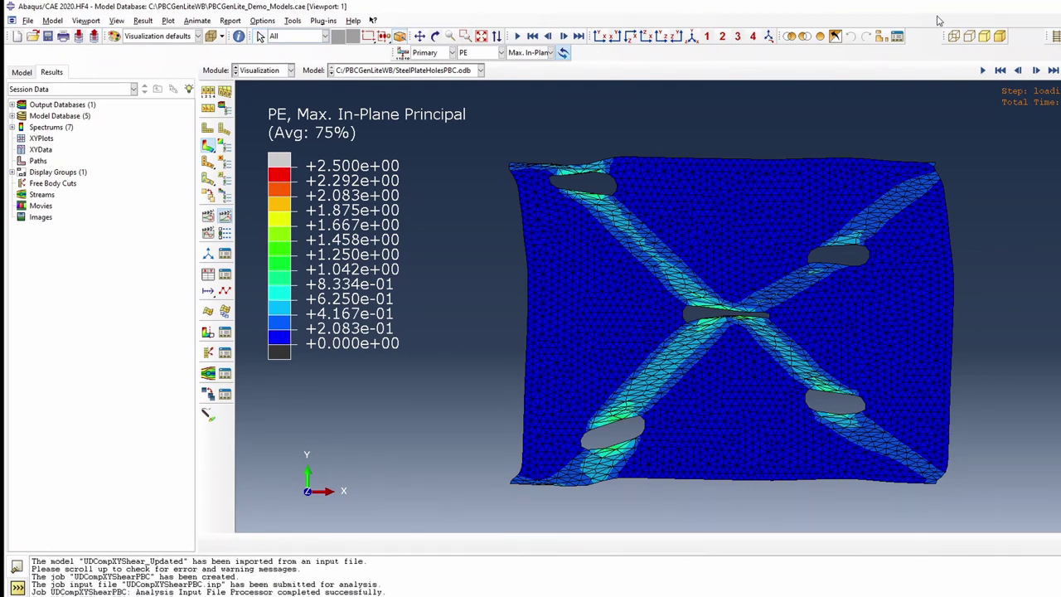
# - Open the completed UDCompXYShearPBC results and plot contours on the deformed shape
pyautogui.click(23, 73)
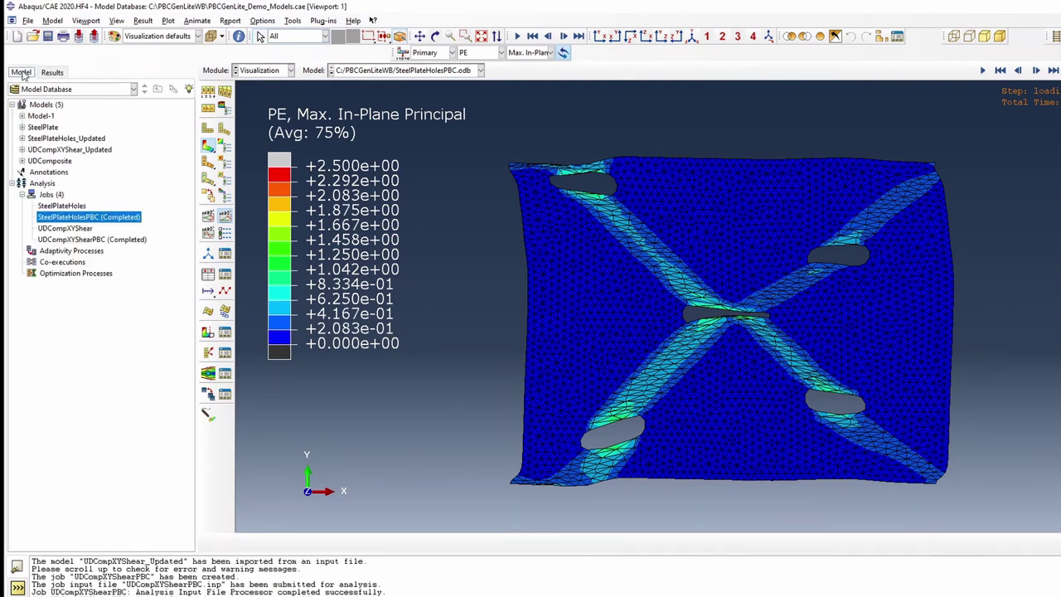
pyautogui.click(99, 241)
pyautogui.rightClick(101, 240)
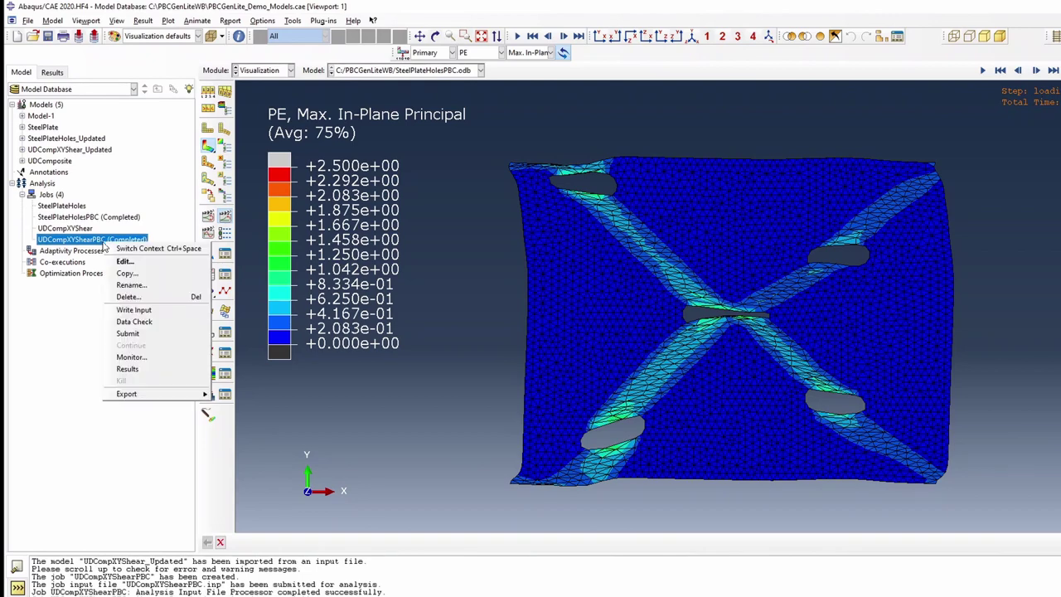
pyautogui.click(166, 377)
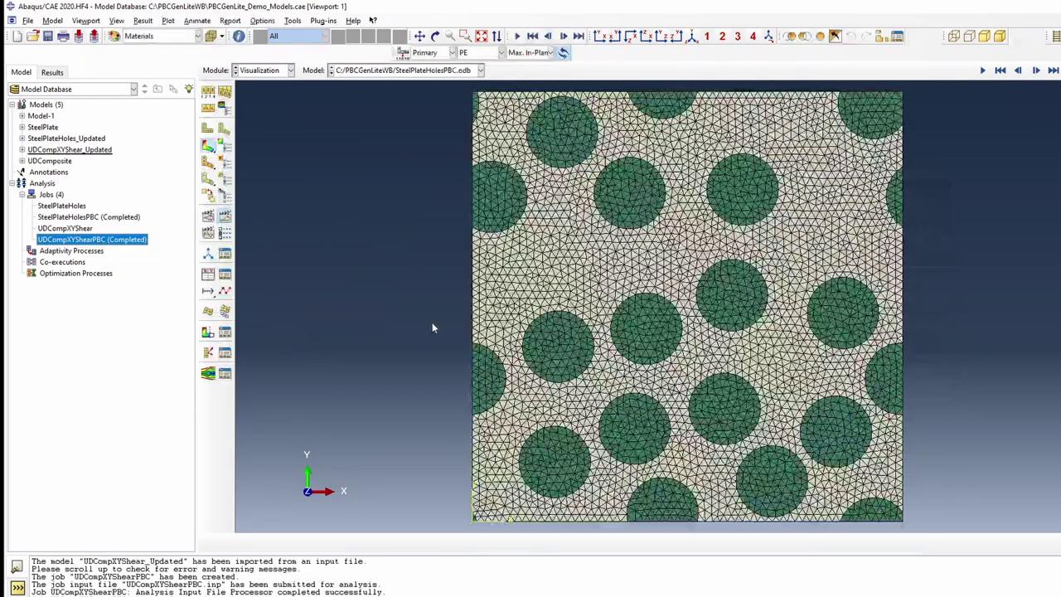
pyautogui.click(208, 146)
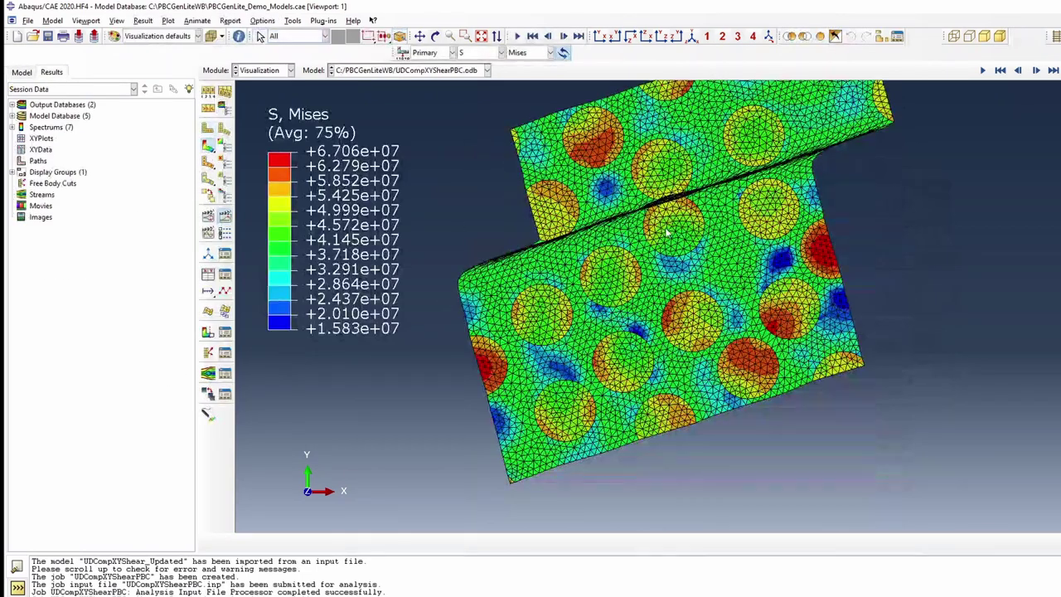
# - Switch to auto-computed deformation scale, show the PE contour, and animate it
pyautogui.click(208, 93)
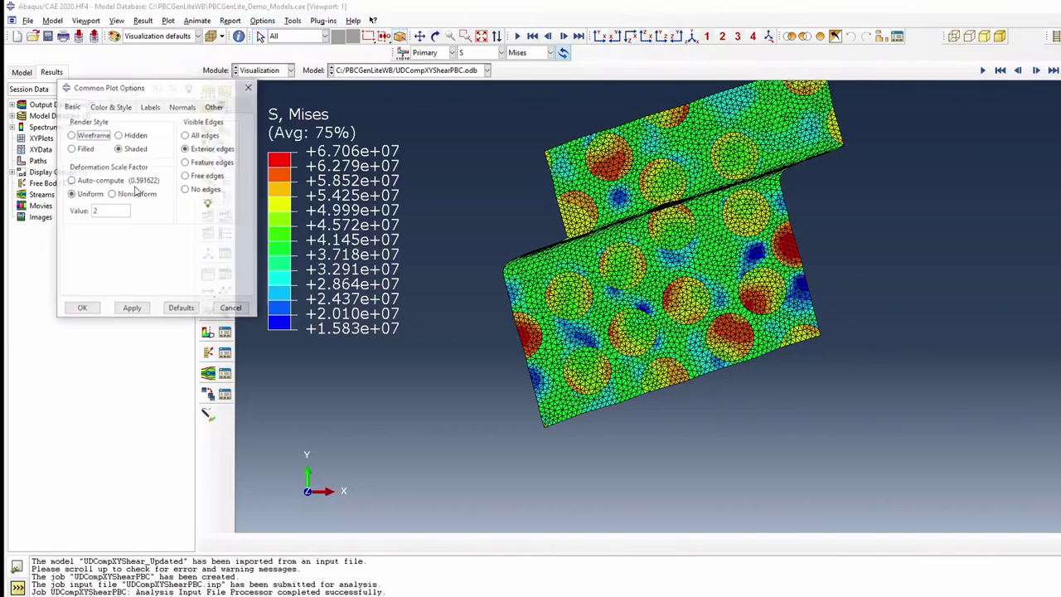
pyautogui.click(91, 179)
pyautogui.click(82, 308)
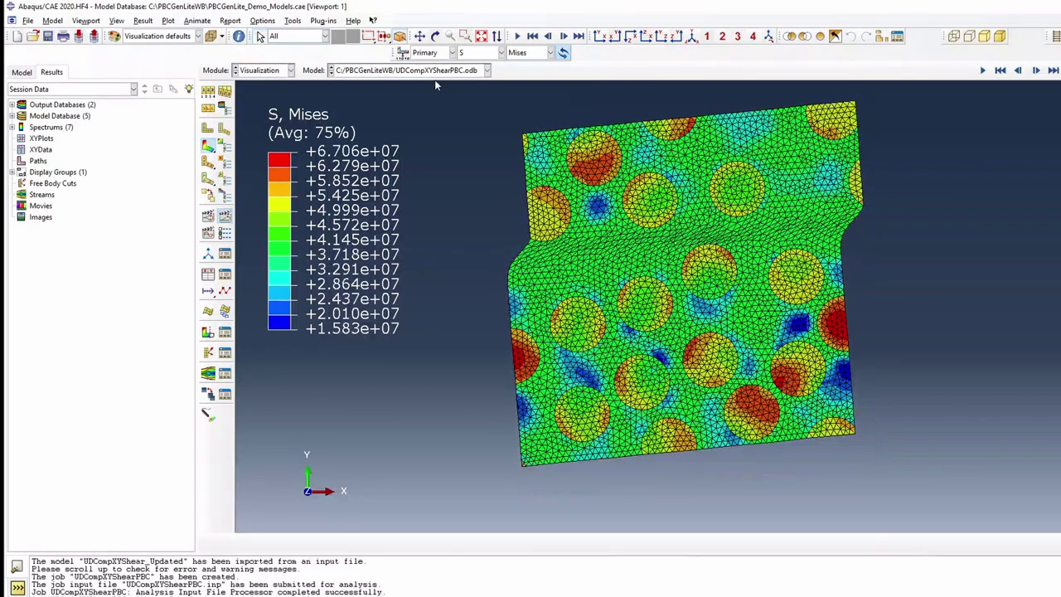
pyautogui.click(480, 52)
pyautogui.click(479, 92)
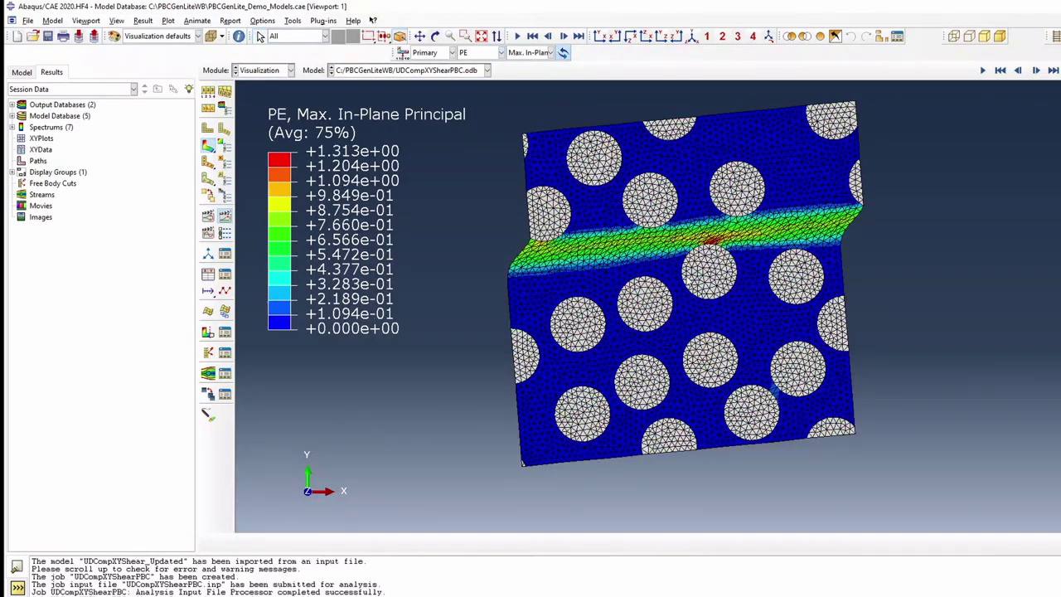
pyautogui.click(224, 216)
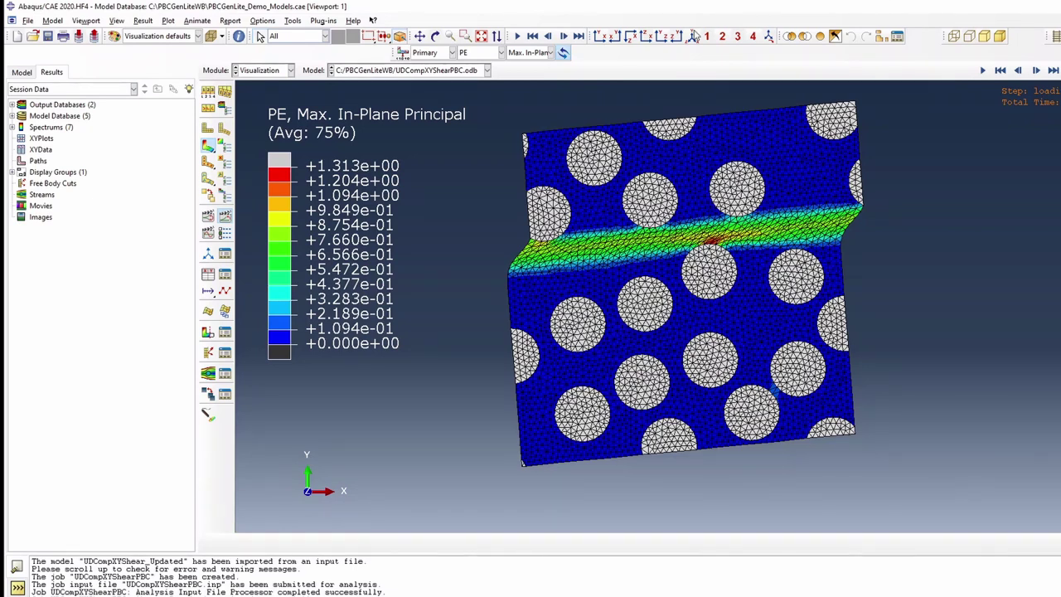
pyautogui.click(481, 37)
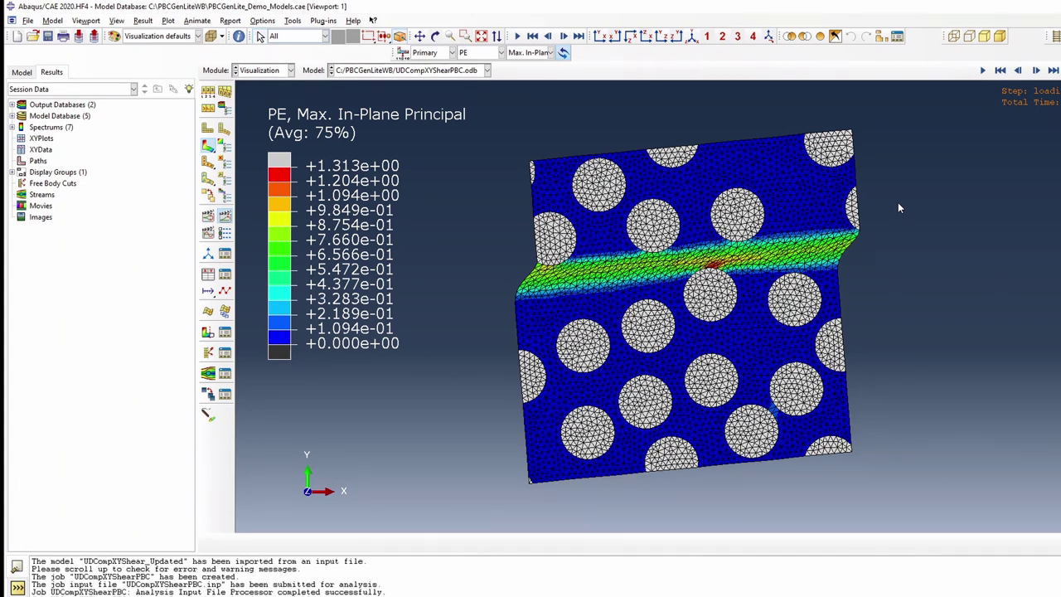
pyautogui.scroll(3, 922, 232)
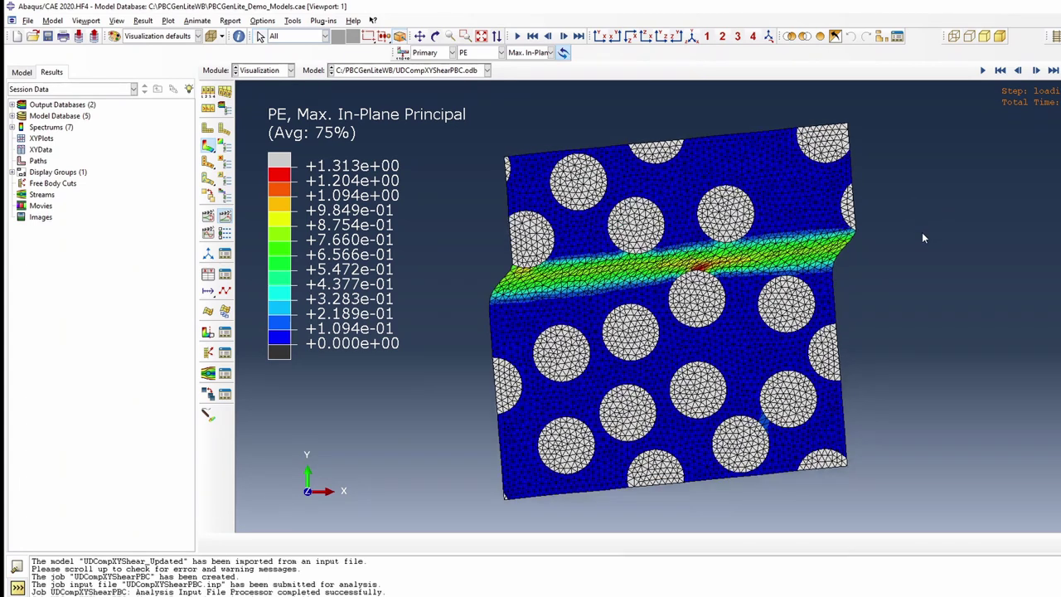
pyautogui.scroll(-1, 926, 241)
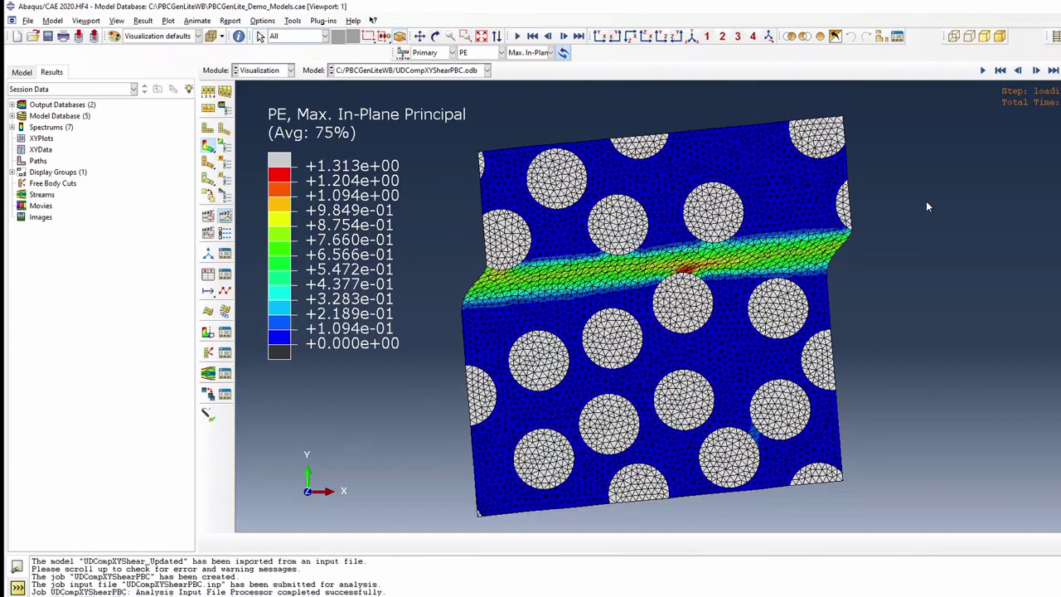